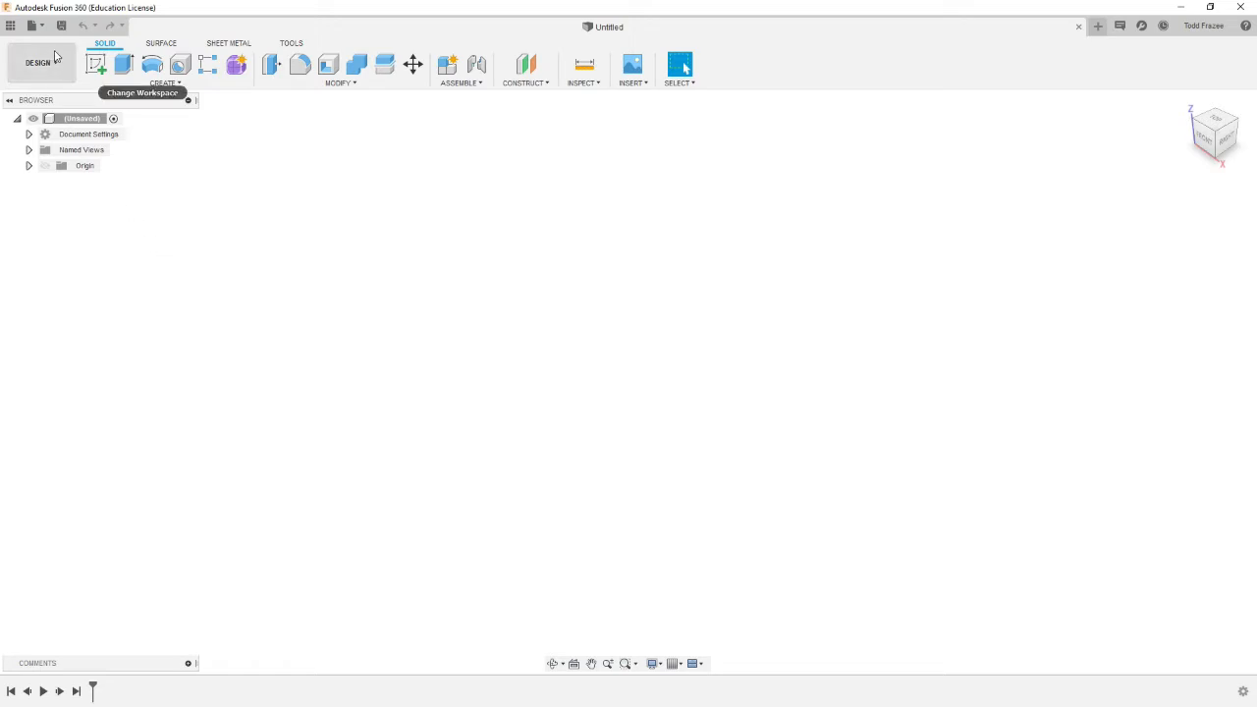
Step: Open the part 06 from the project's data panel and close the panel
click(10, 25)
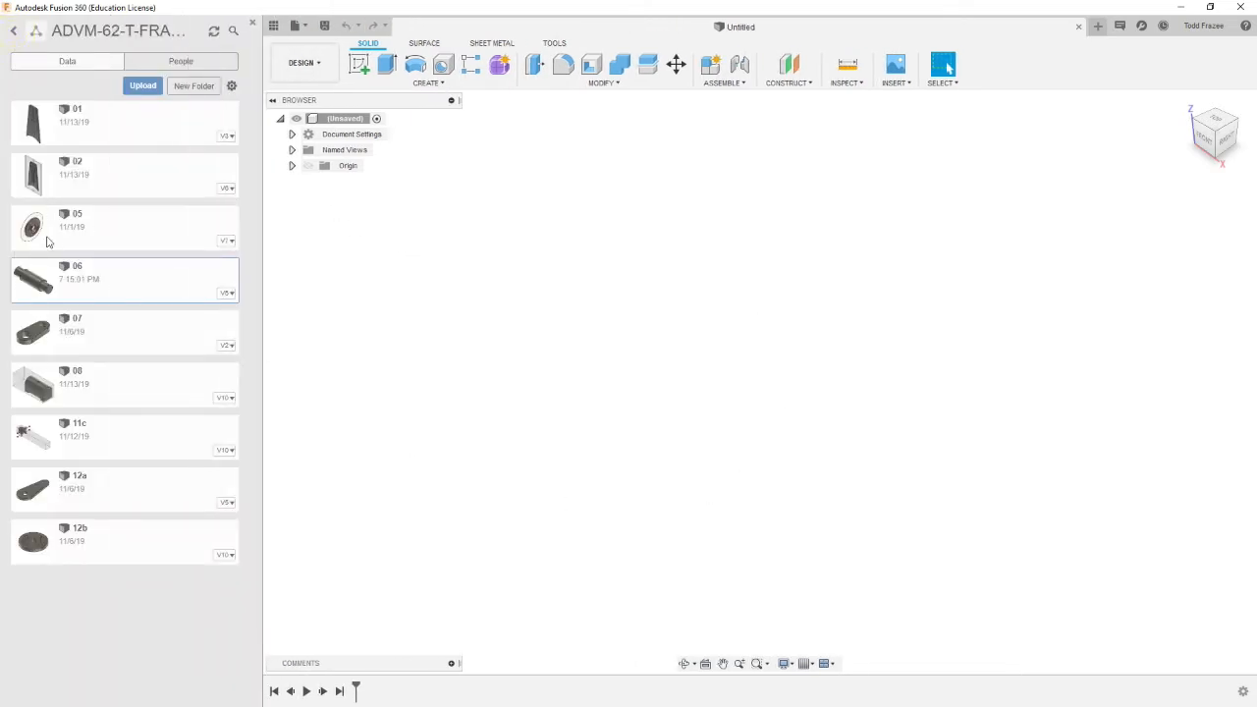
double_click(63, 273)
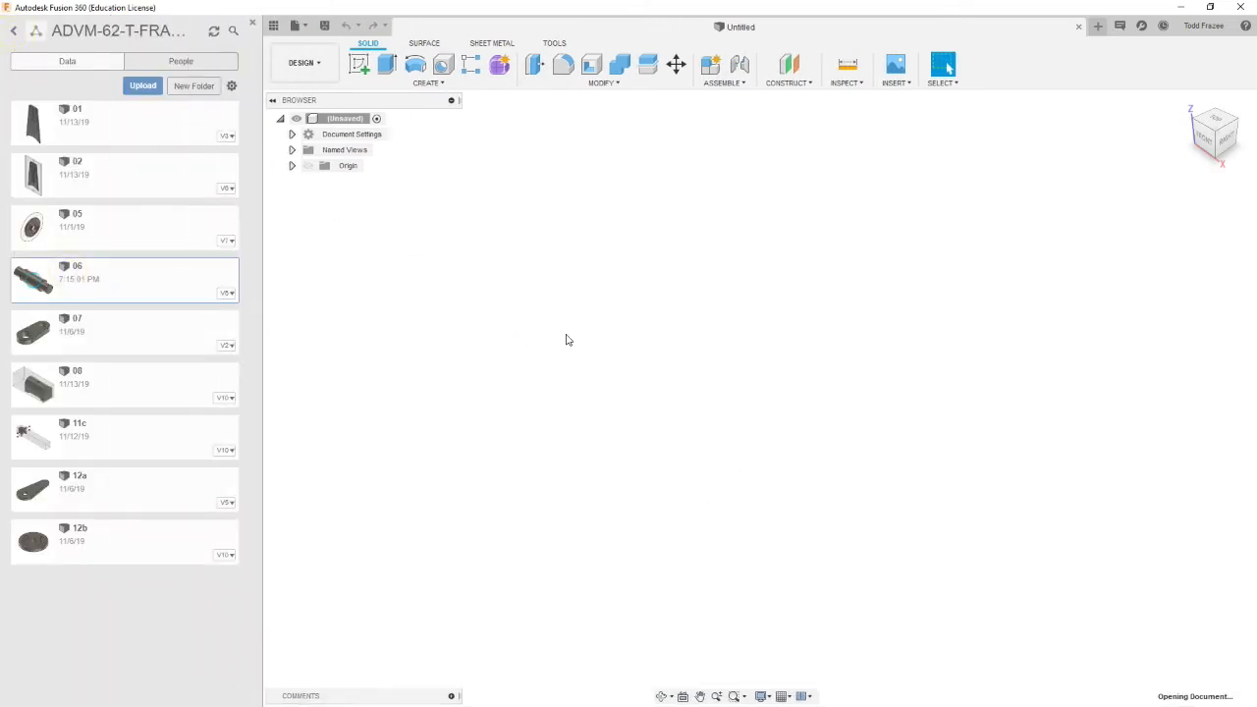
click(252, 23)
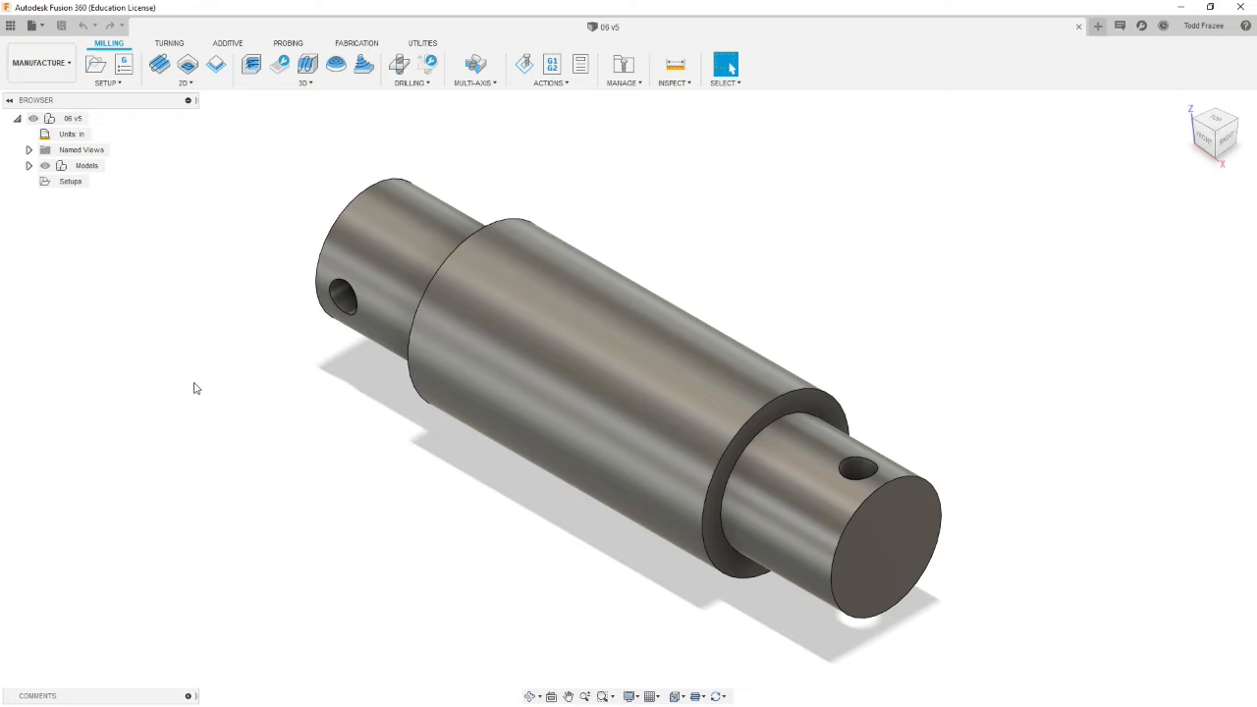
Step: Expand the model tree down to the sketches and make Sketch1 visible
click(28, 165)
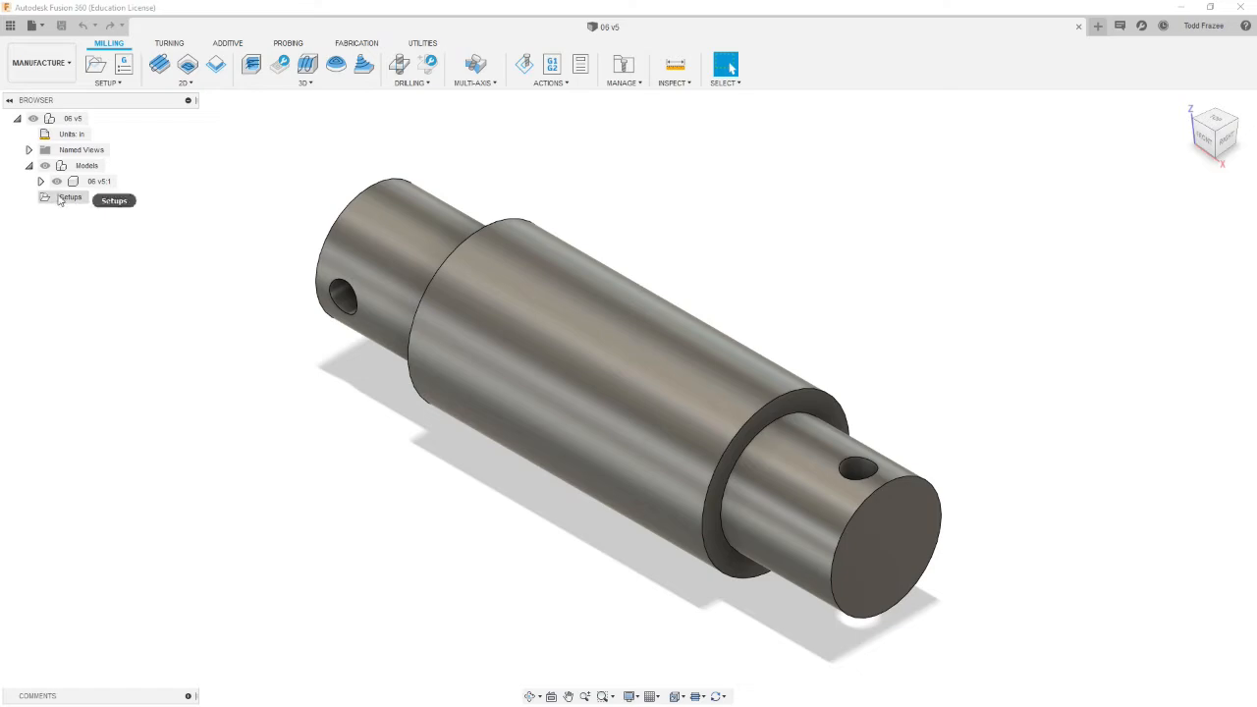
click(28, 165)
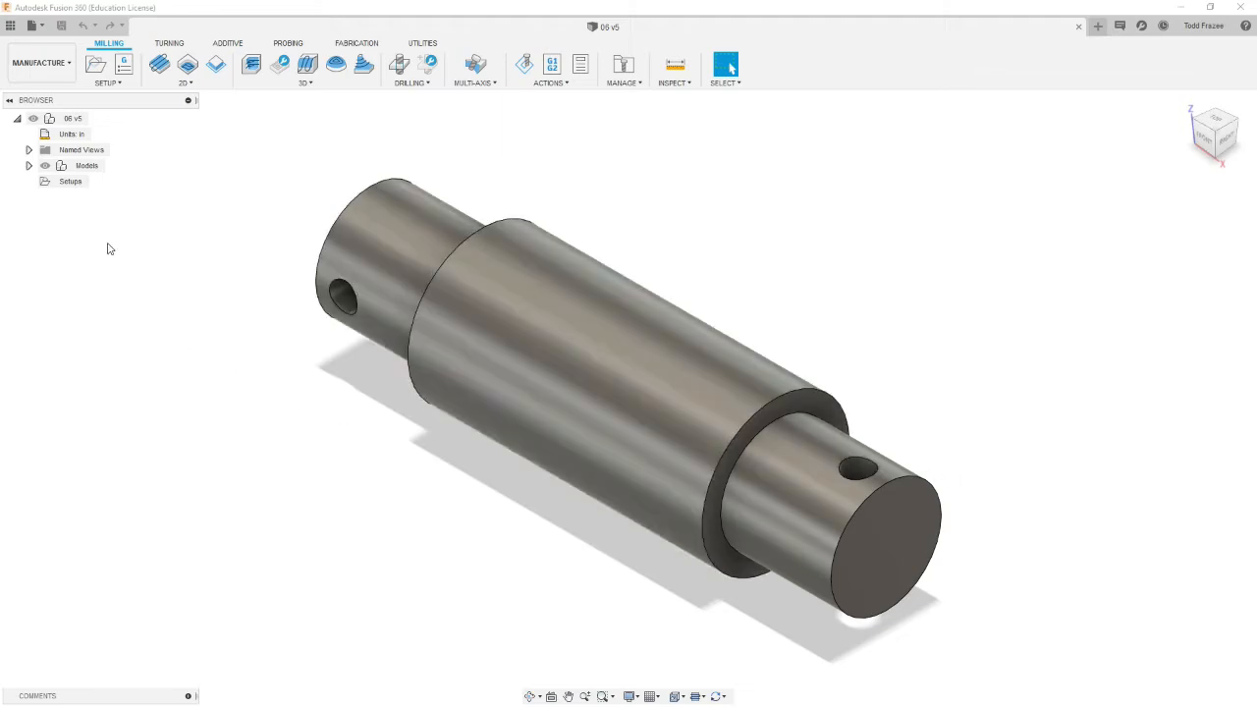
click(28, 165)
click(41, 182)
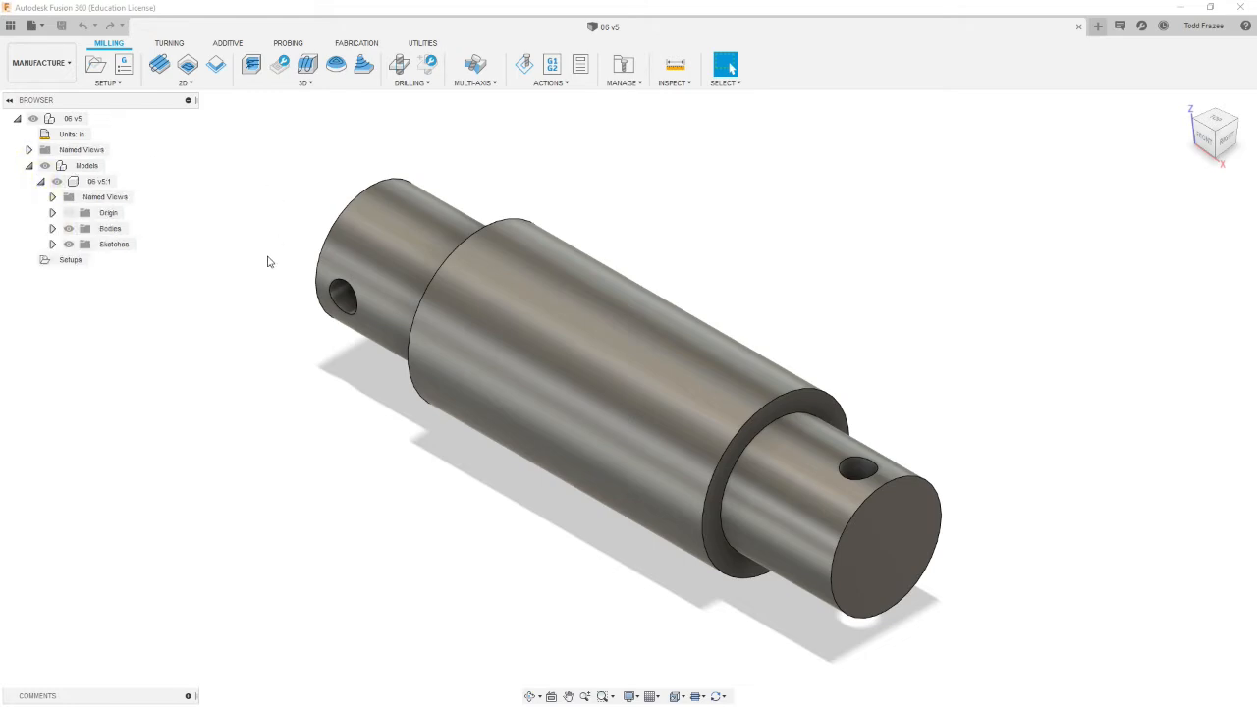
click(52, 243)
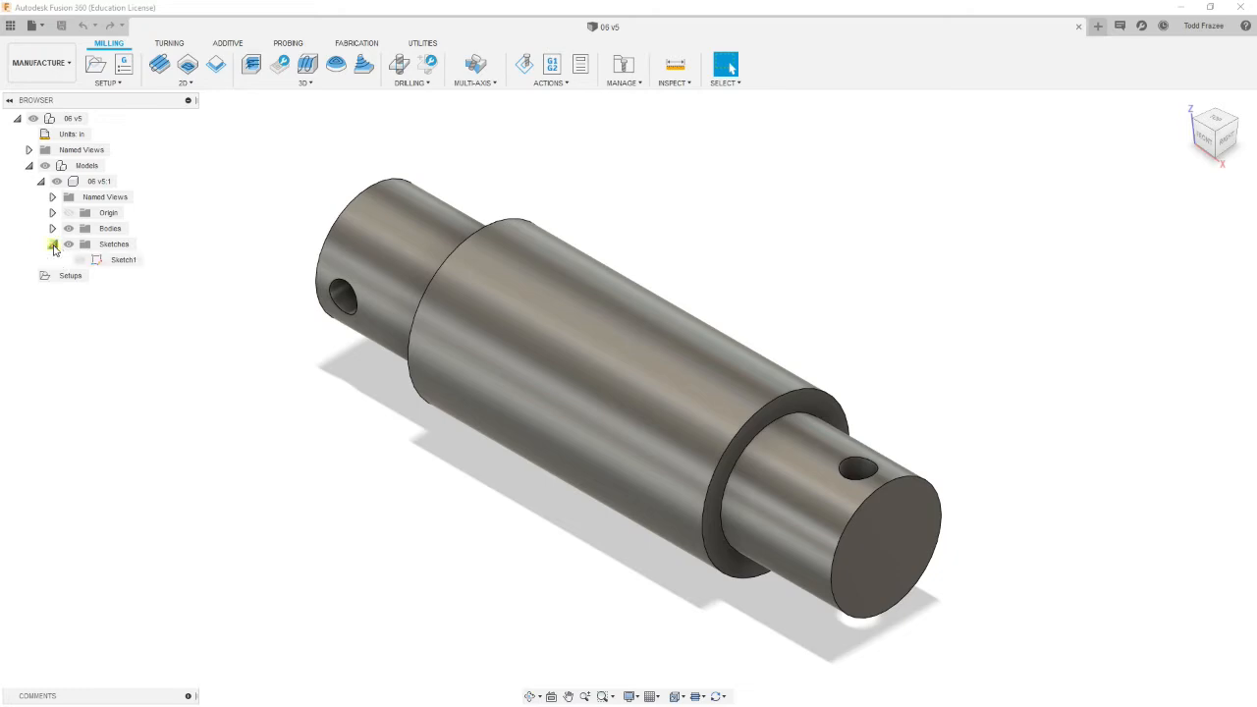
click(86, 261)
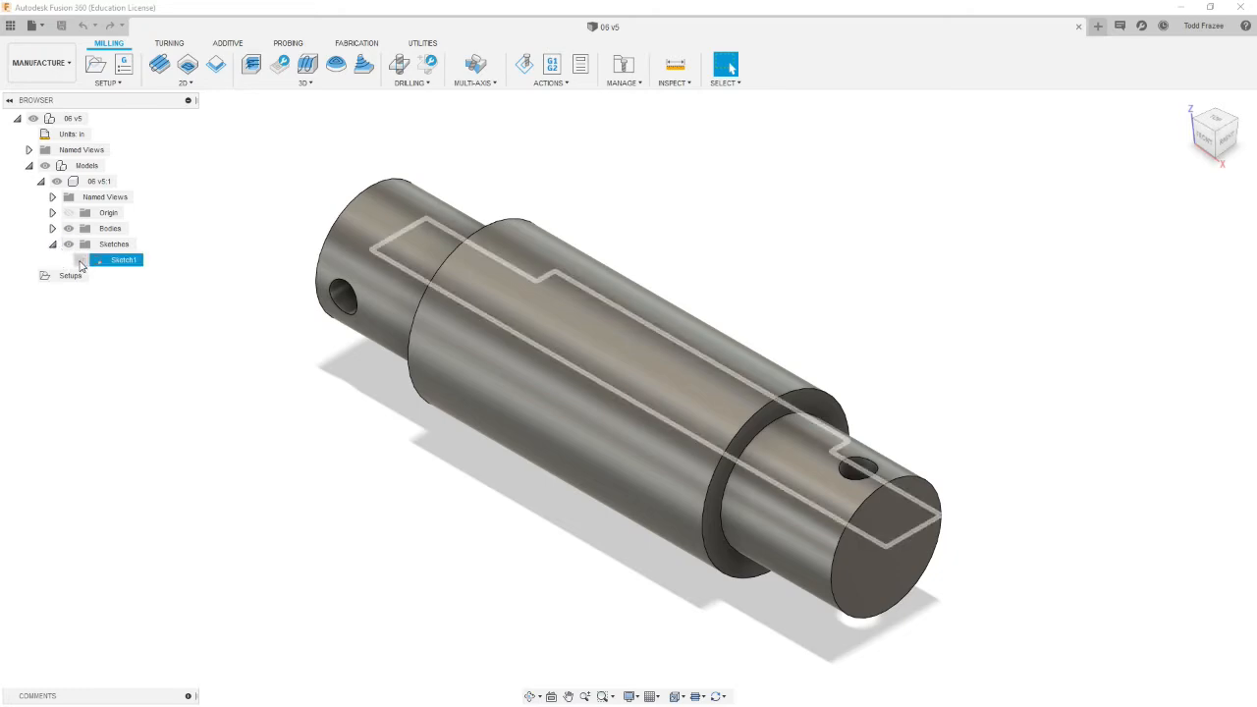
click(80, 262)
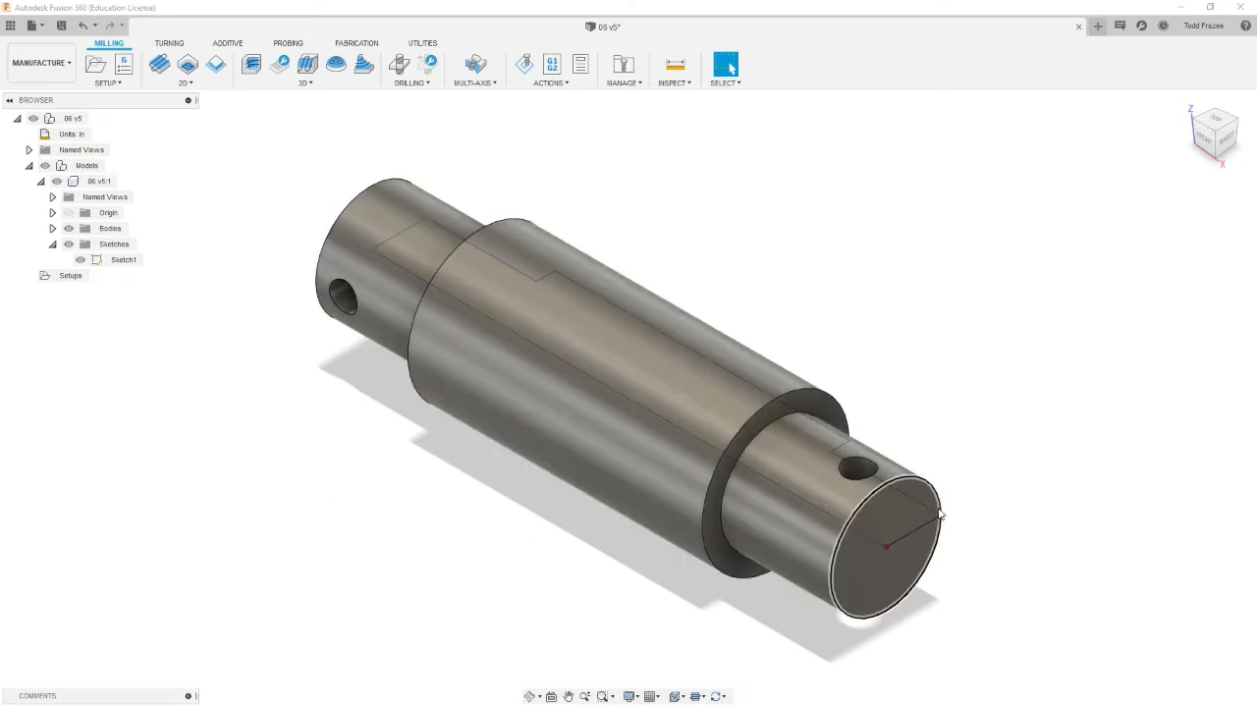
Step: Inspect the shaft from different angles, then collapse the Models node
shift+middle_drag(923, 421, 980, 349)
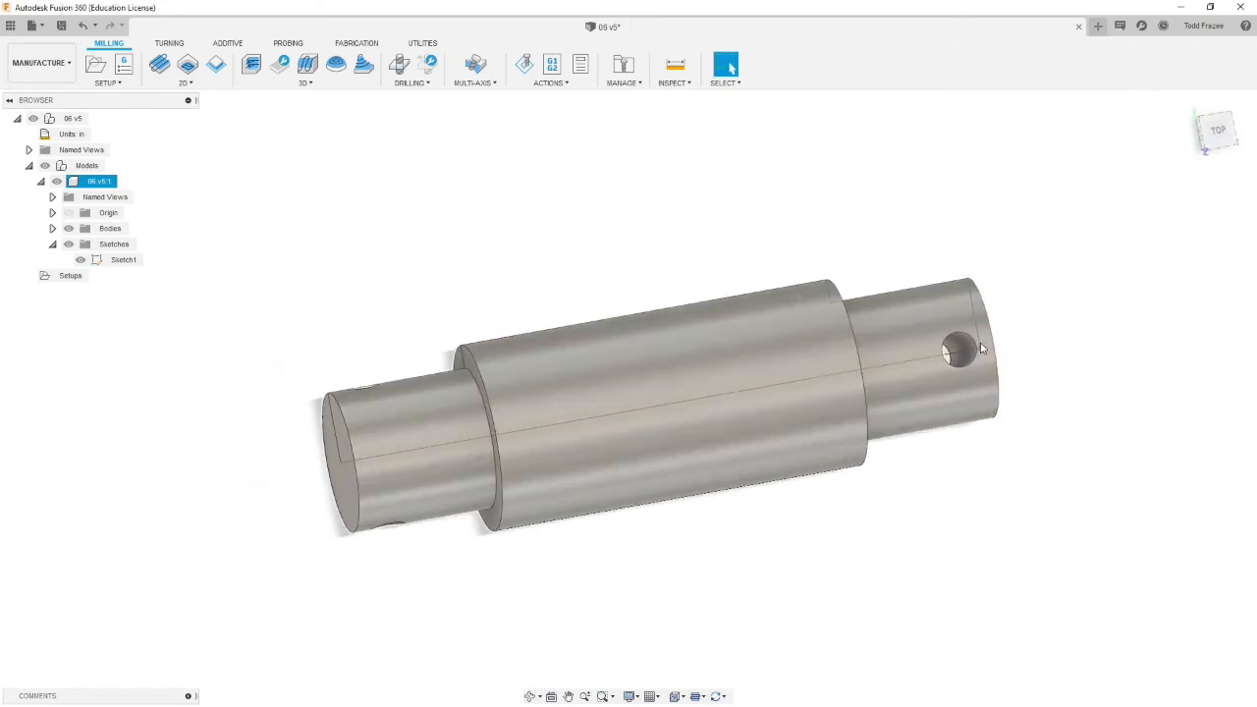
shift+middle_drag(410, 383, 462, 488)
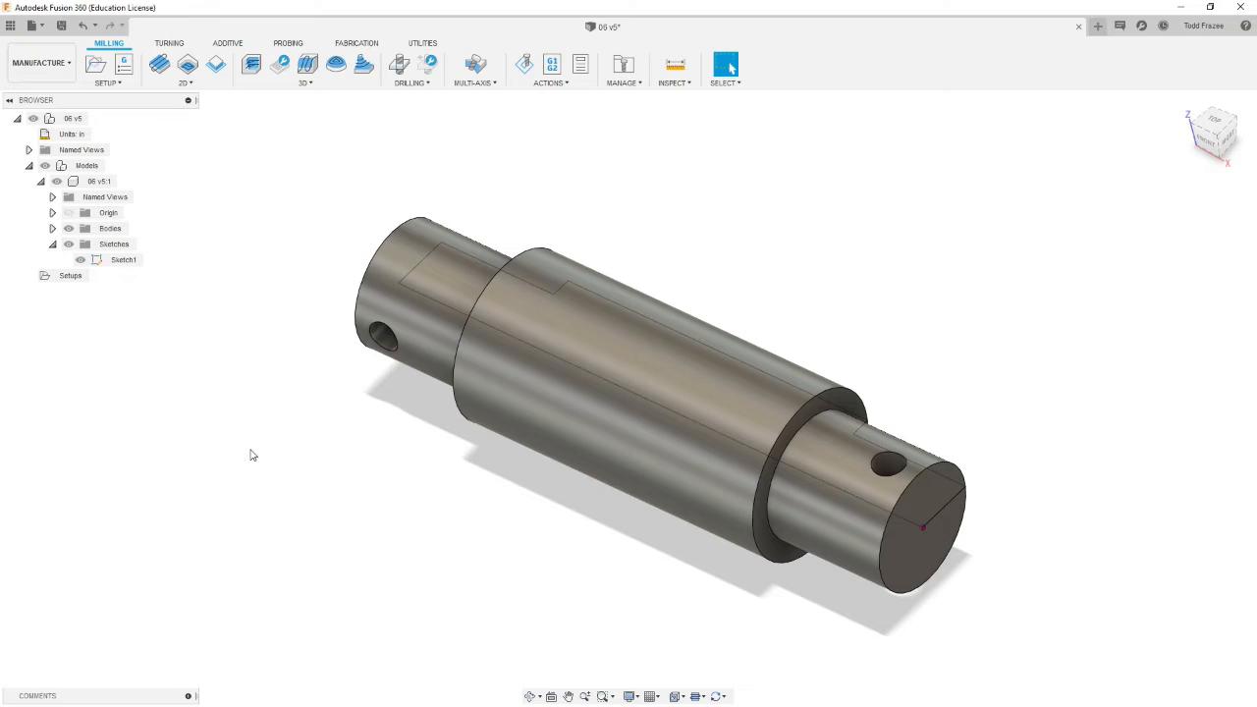
mouse_move(300, 452)
shift+middle_down()
mouse_move(337, 481)
mouse_move(334, 502)
mouse_move(309, 429)
mouse_move(303, 439)
shift+middle_up()
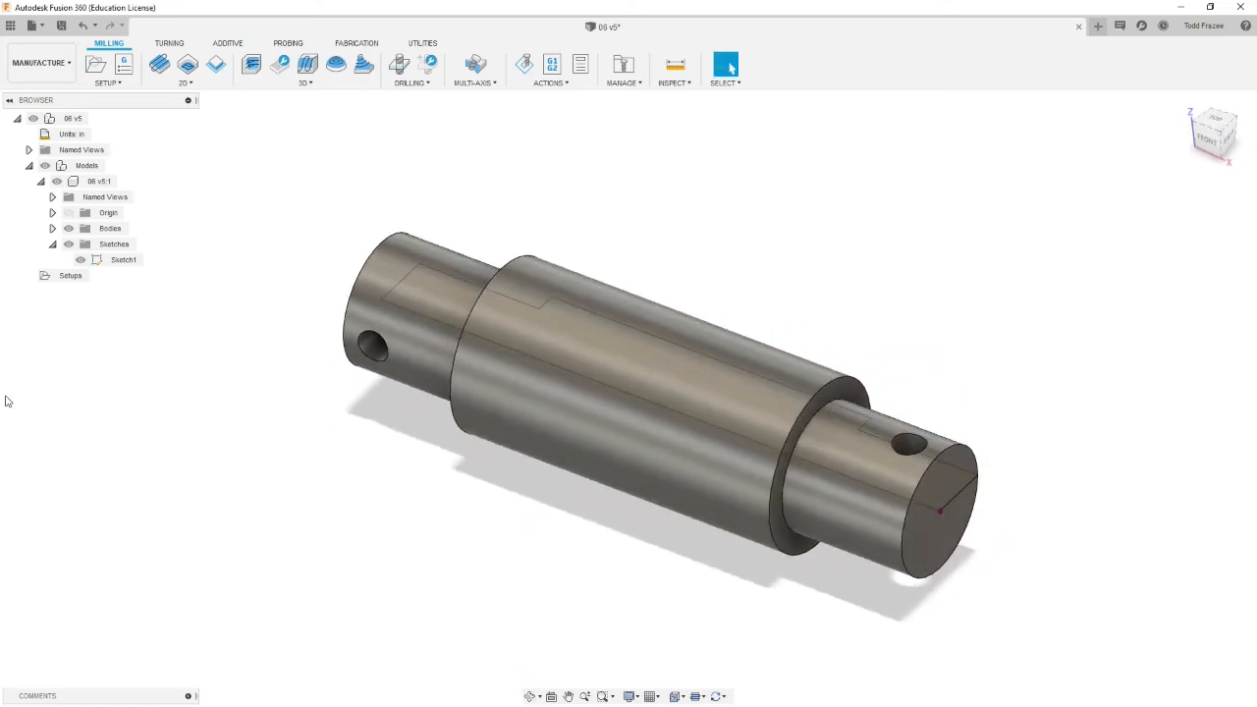
click(30, 166)
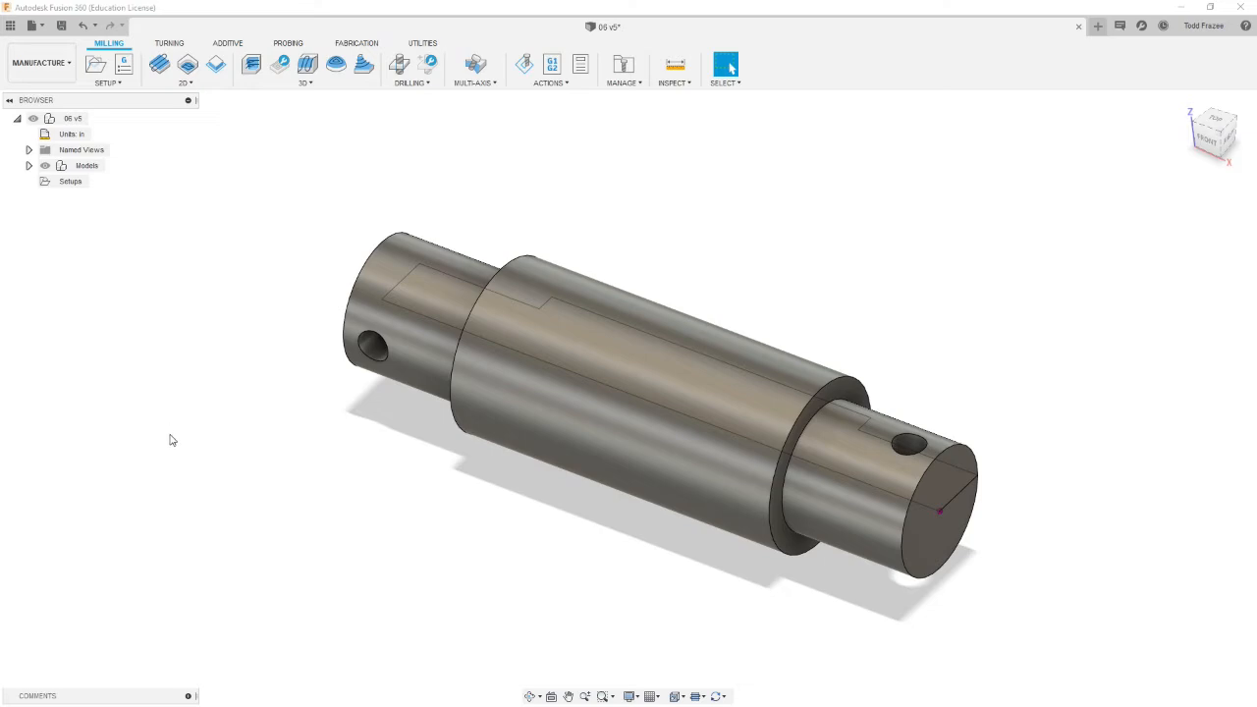
Step: Create a new turning setup with the operation type set to Turning or mill/turn
click(172, 46)
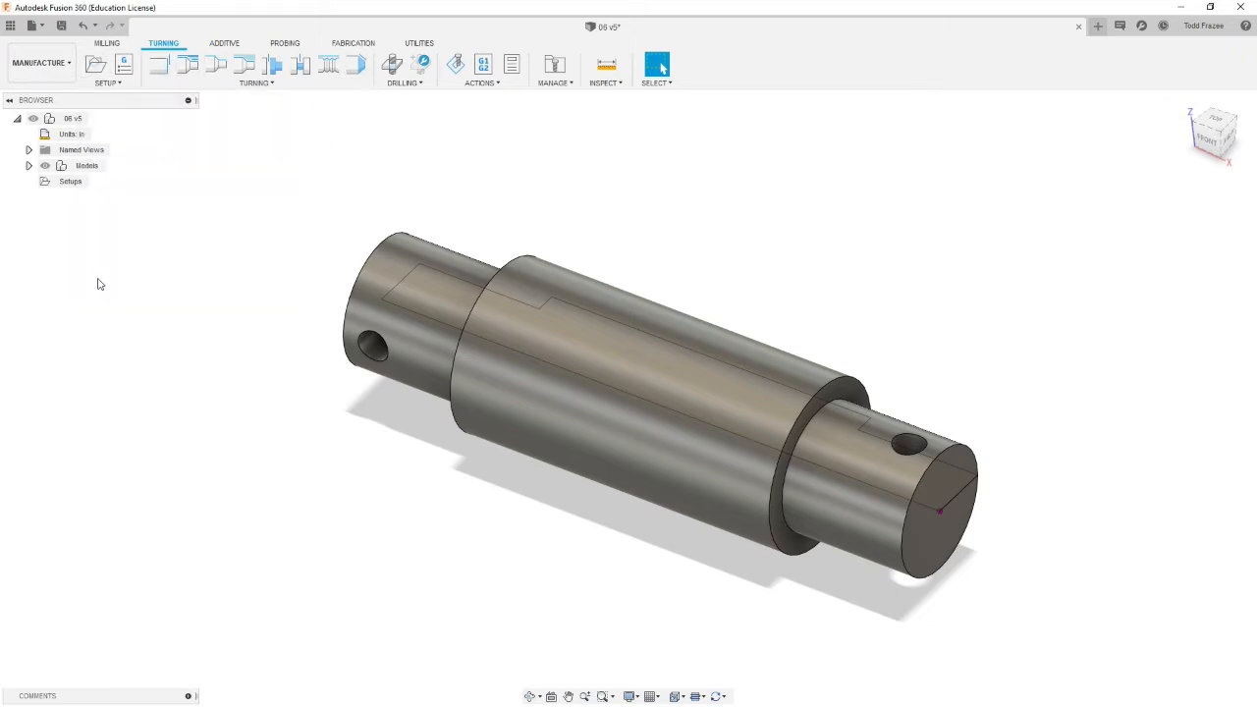
click(96, 65)
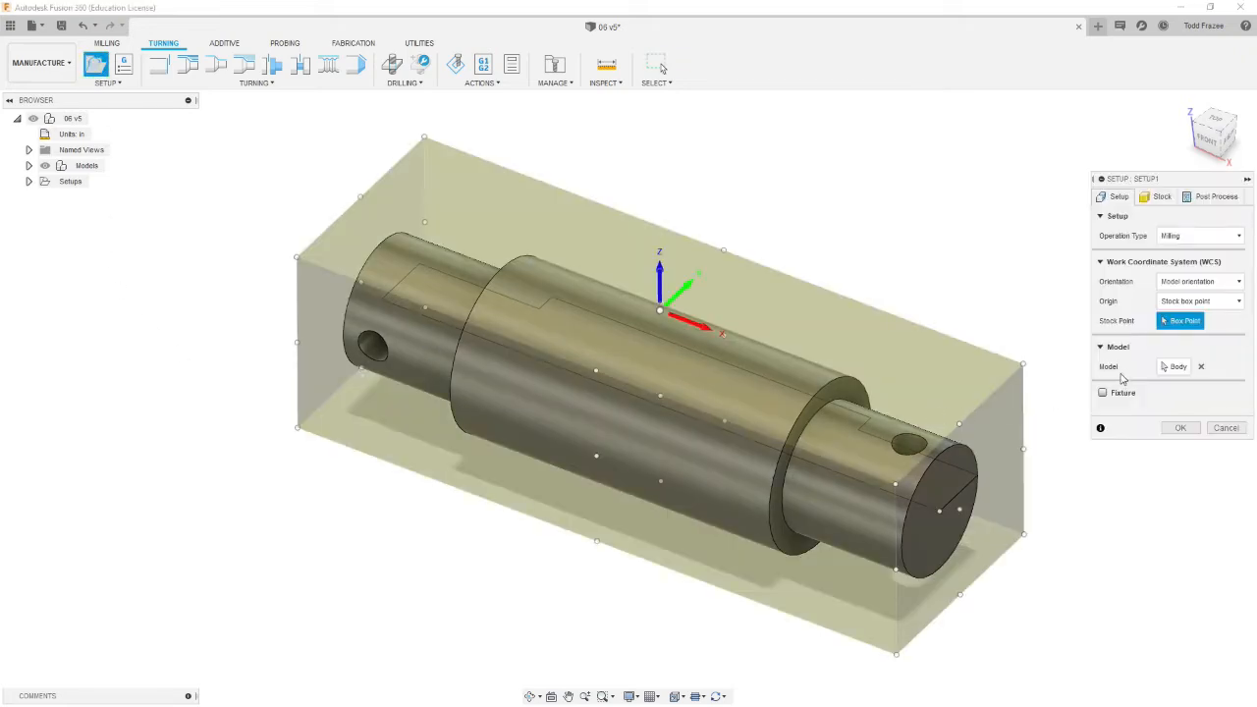
click(31, 183)
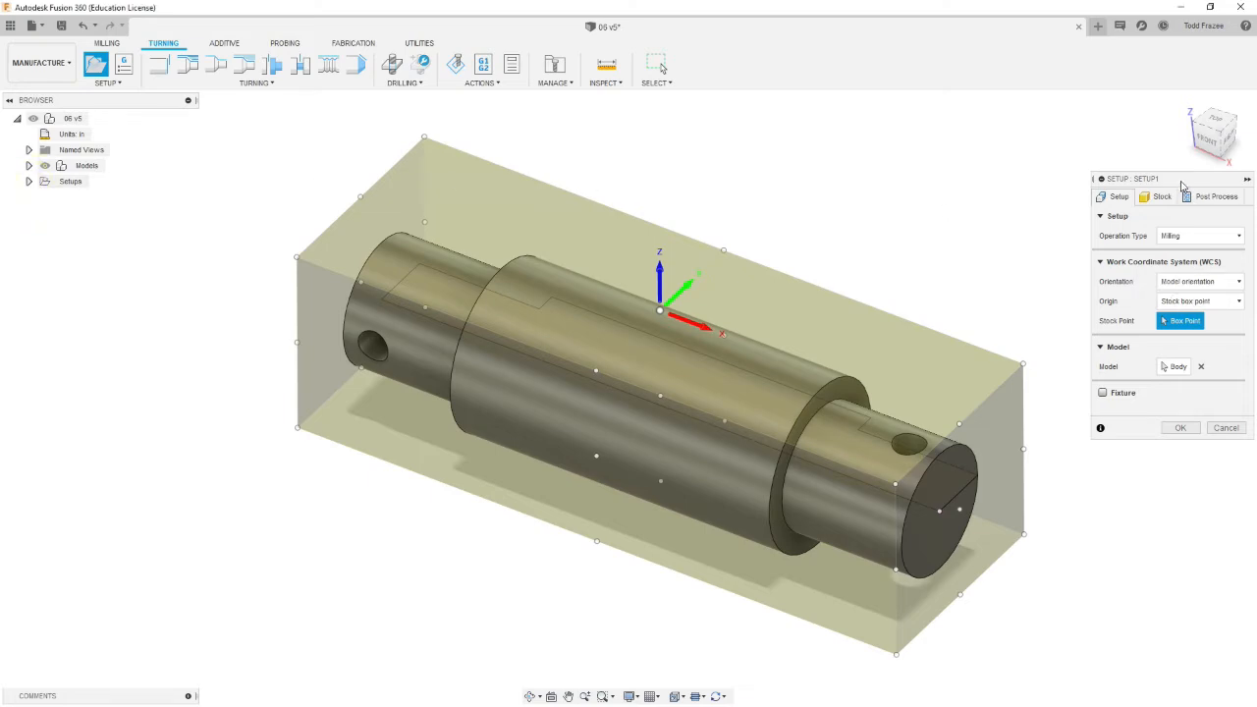
click(1210, 237)
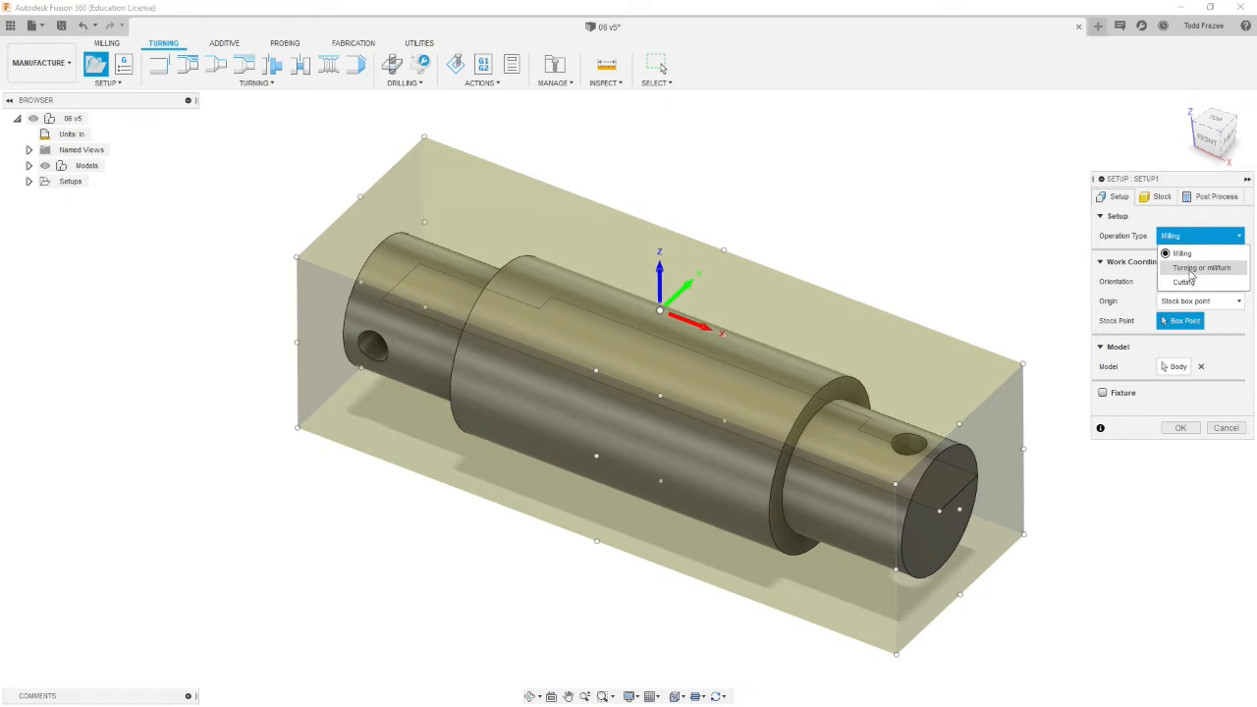
click(1191, 270)
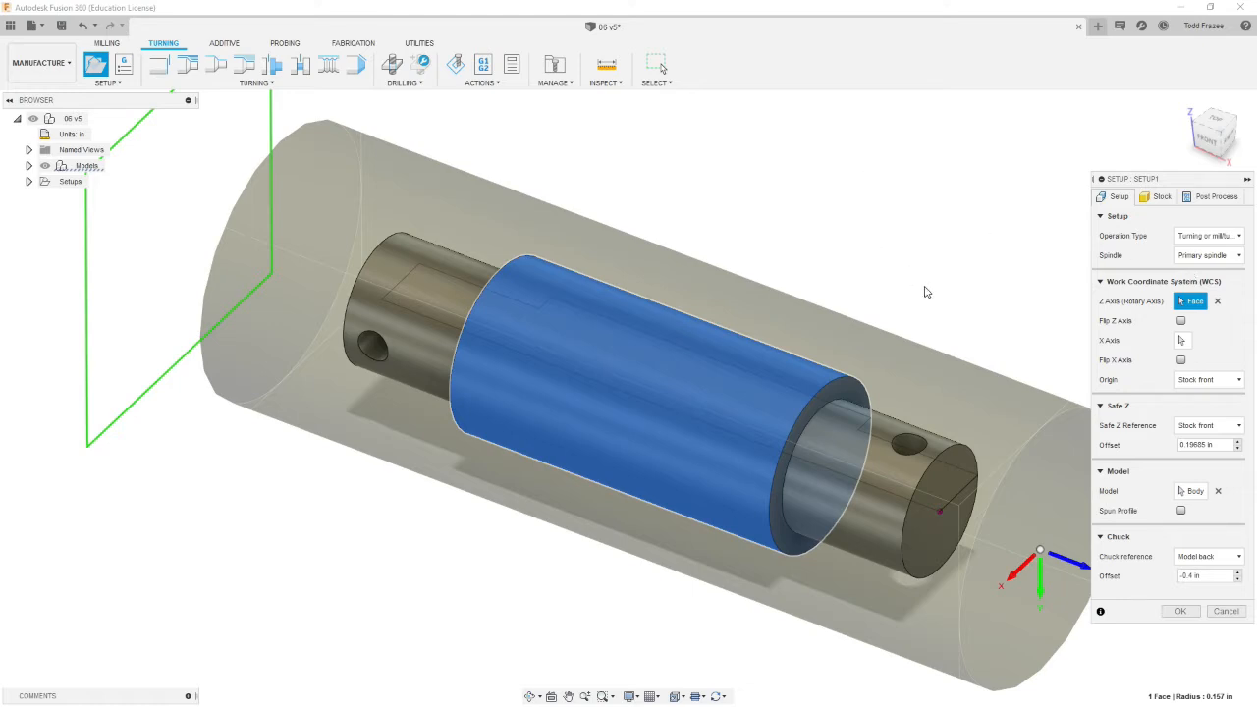
Step: Reselect the rotary Z axis using the cylindrical face at the shaft's small end
scroll(961, 347, down, 5)
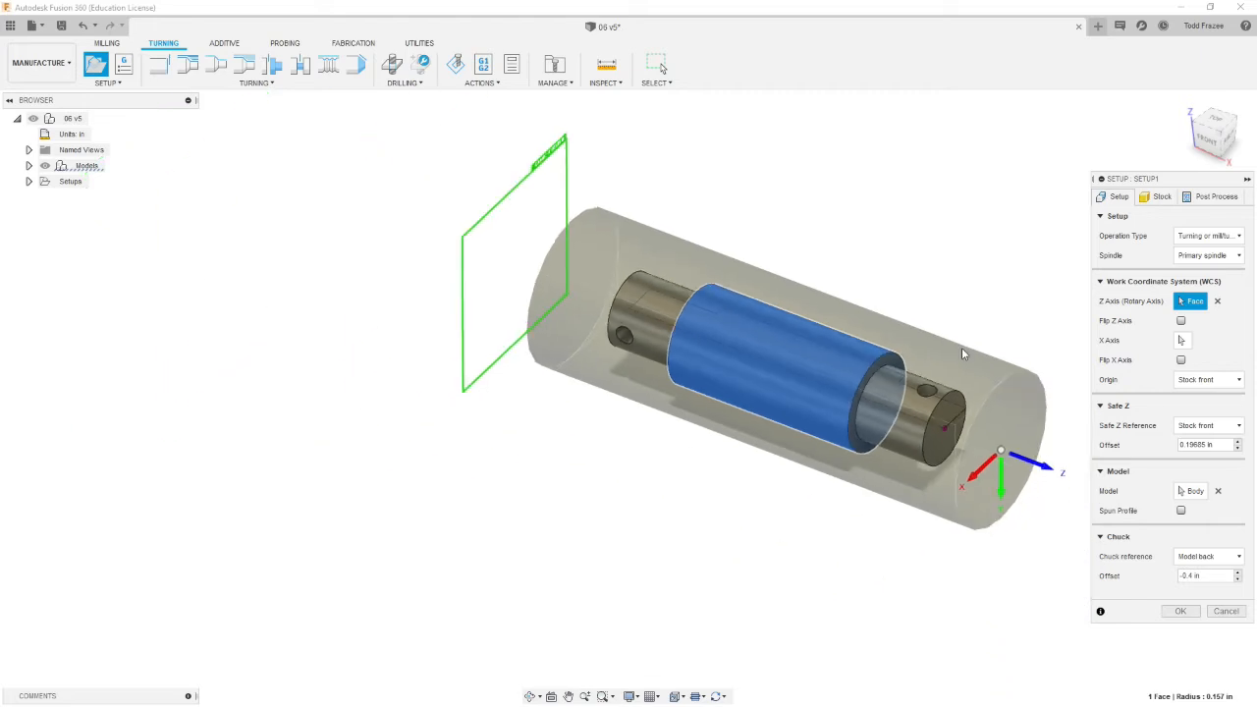
scroll(1041, 509, up, 3)
scroll(1060, 471, up, 3)
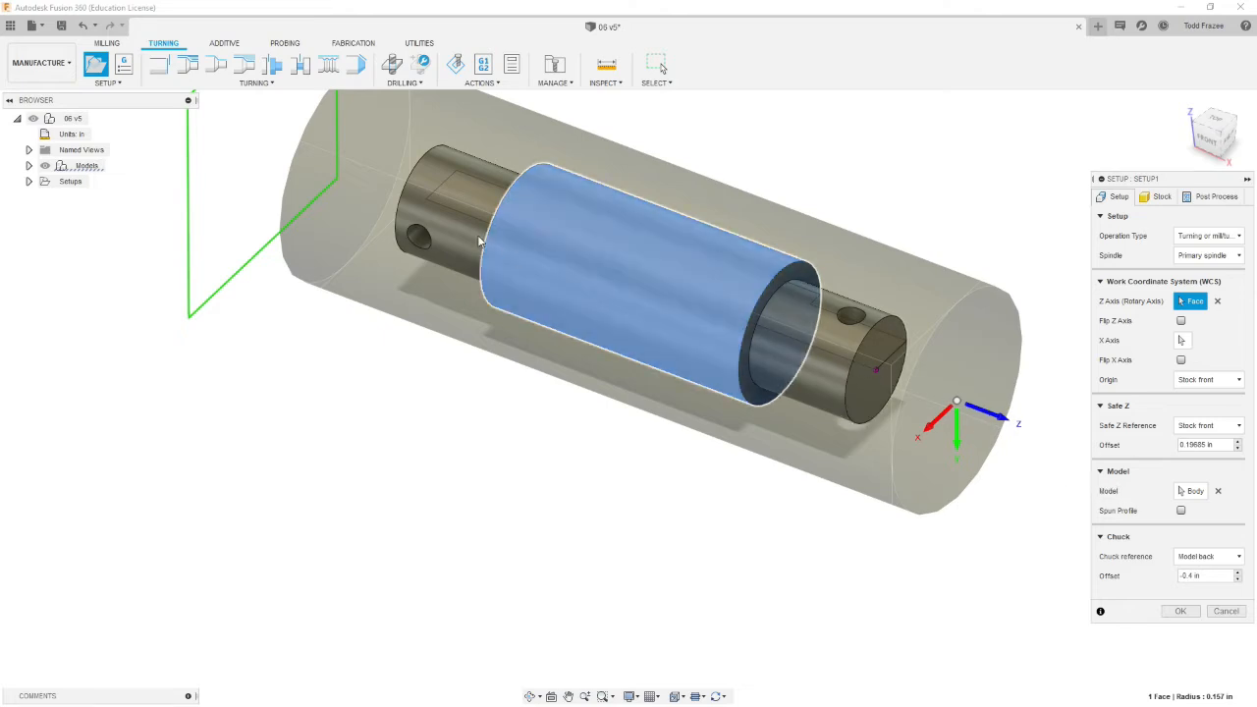
click(1217, 301)
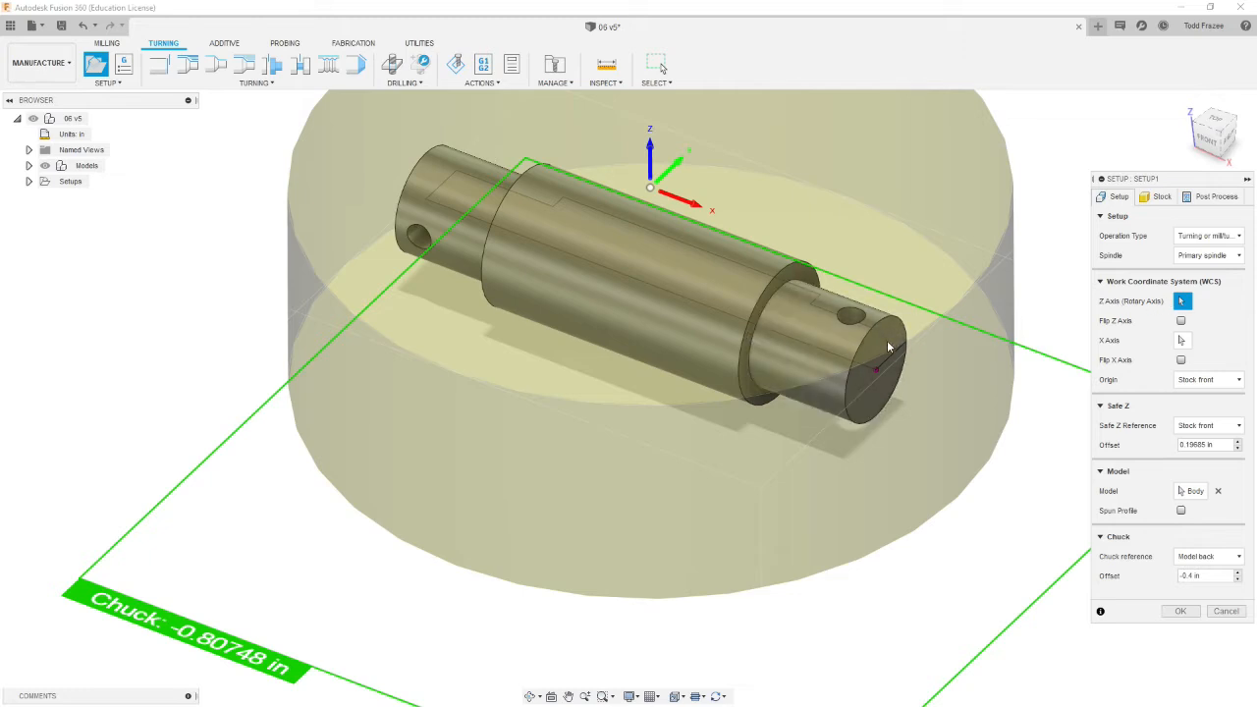
click(832, 337)
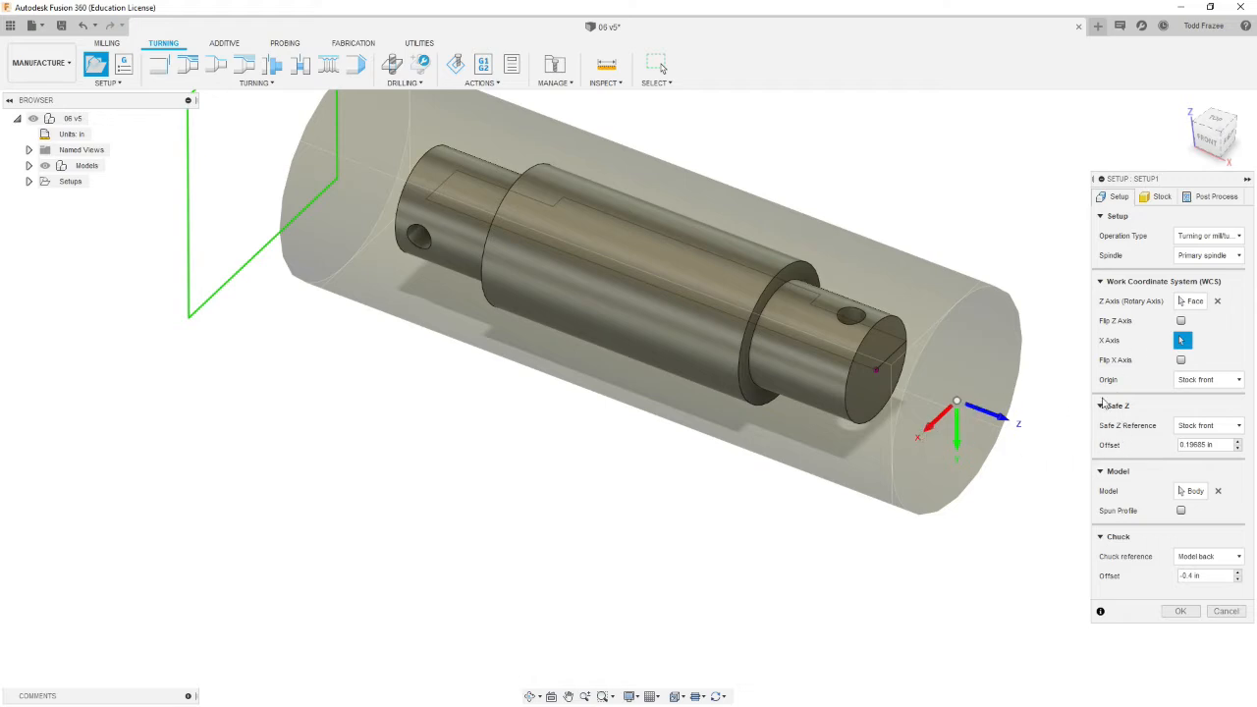
Step: Flip the X axis and open the Safe Z offset value for editing
click(1180, 359)
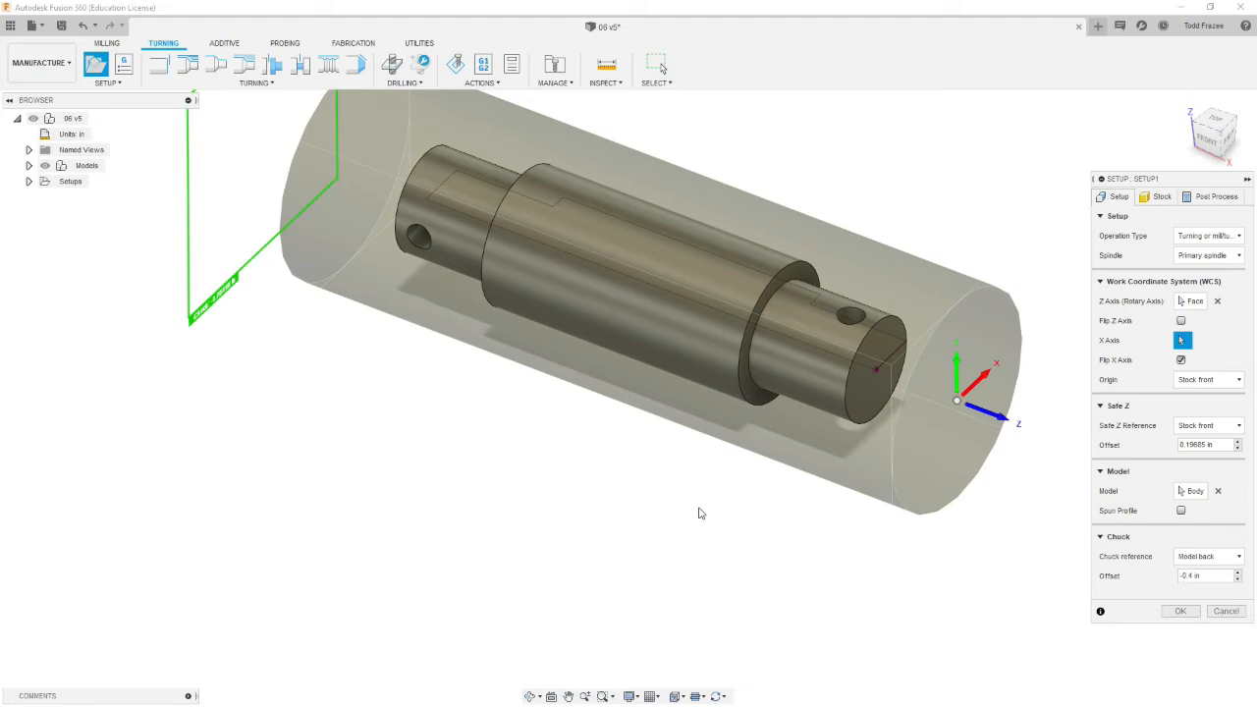
scroll(997, 526, down, 3)
scroll(1066, 397, up, 1)
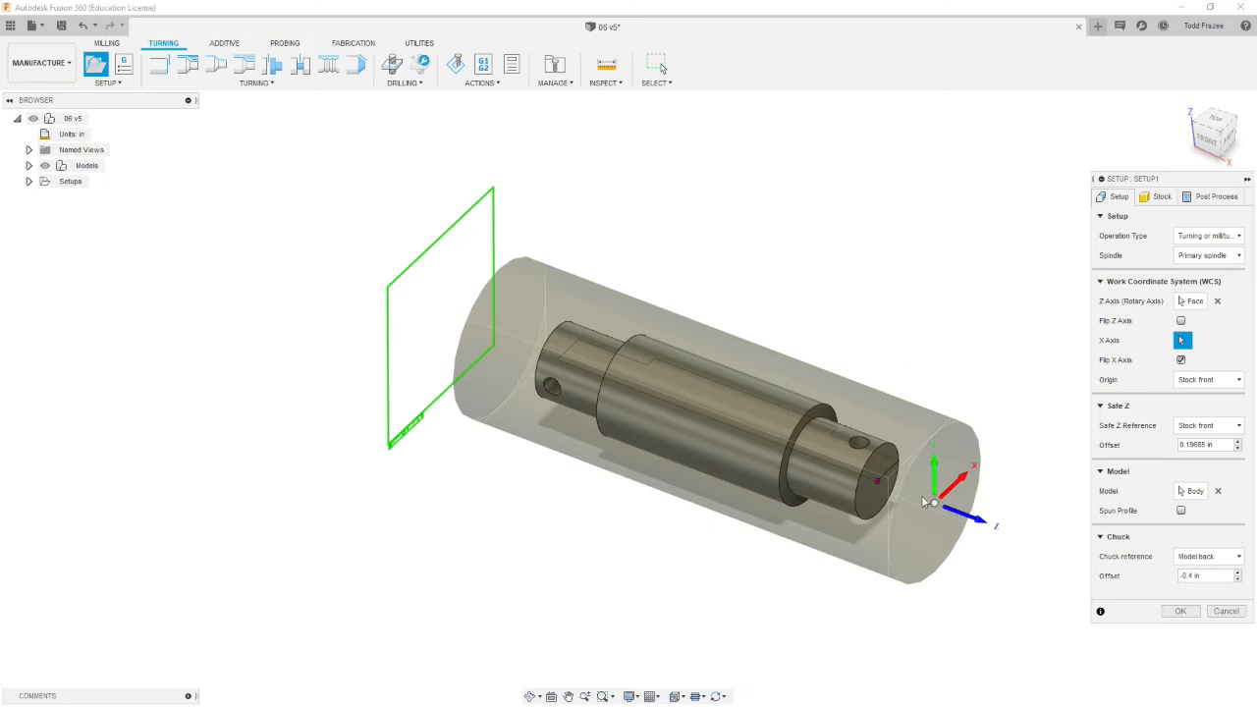
scroll(1046, 599, down, 1)
scroll(1018, 576, up, 4)
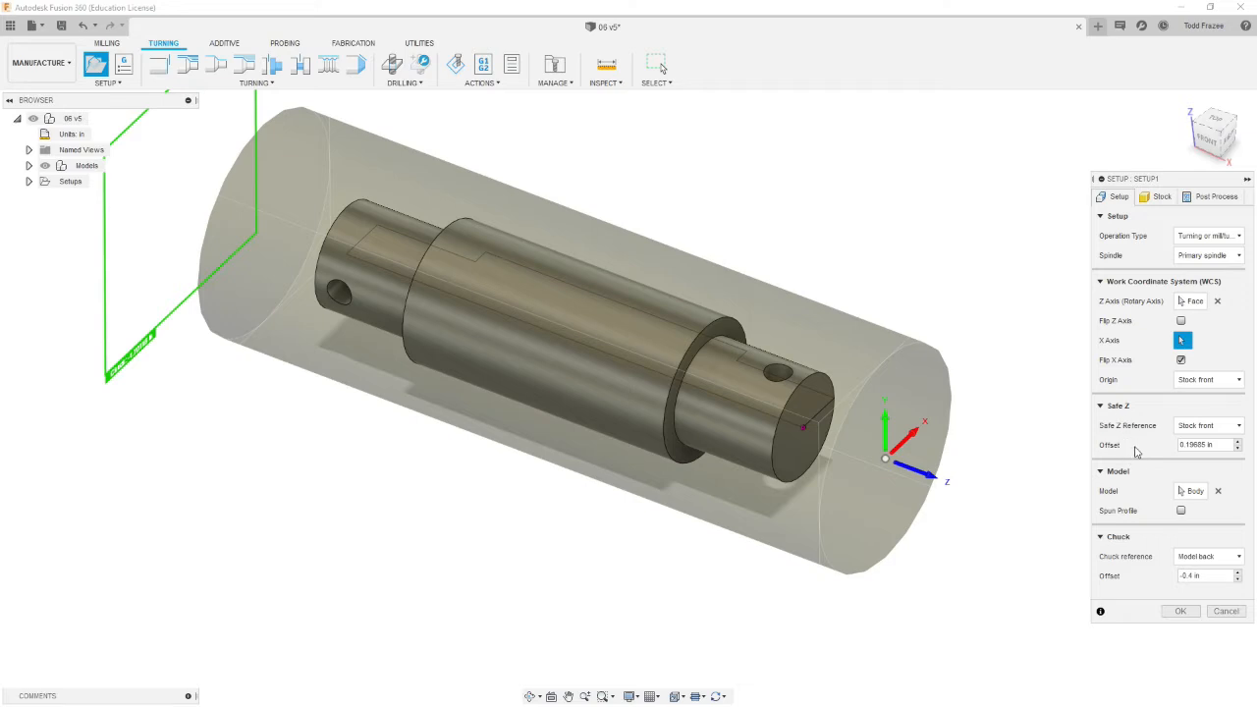
double_click(1220, 445)
key(BackSpace)
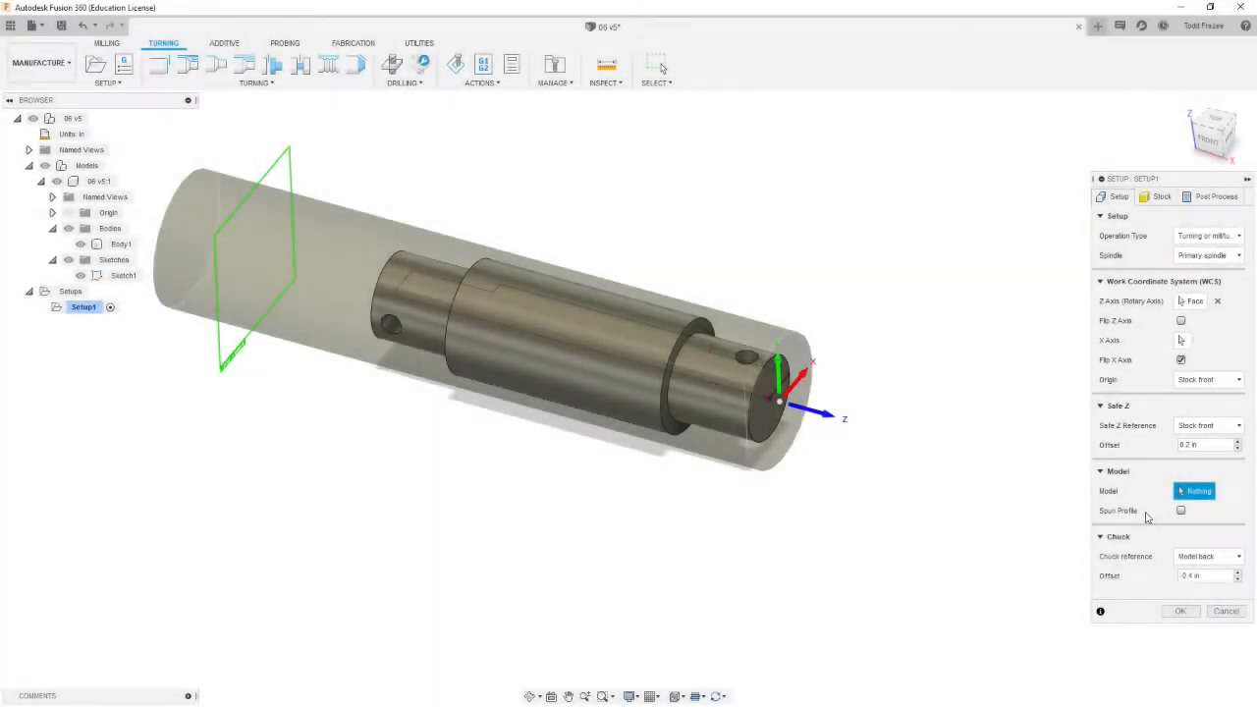
click(577, 339)
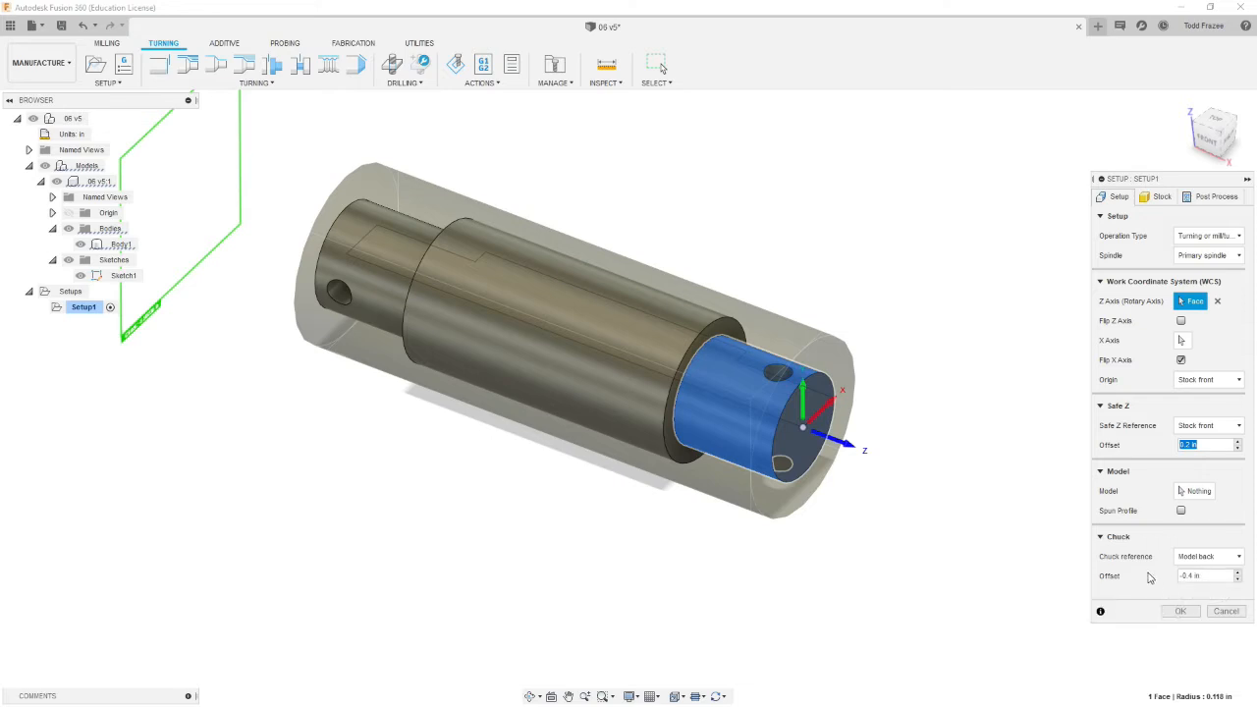
Step: Set the stock's radial offset to 0.03 in and round up to nearest .005
click(1163, 200)
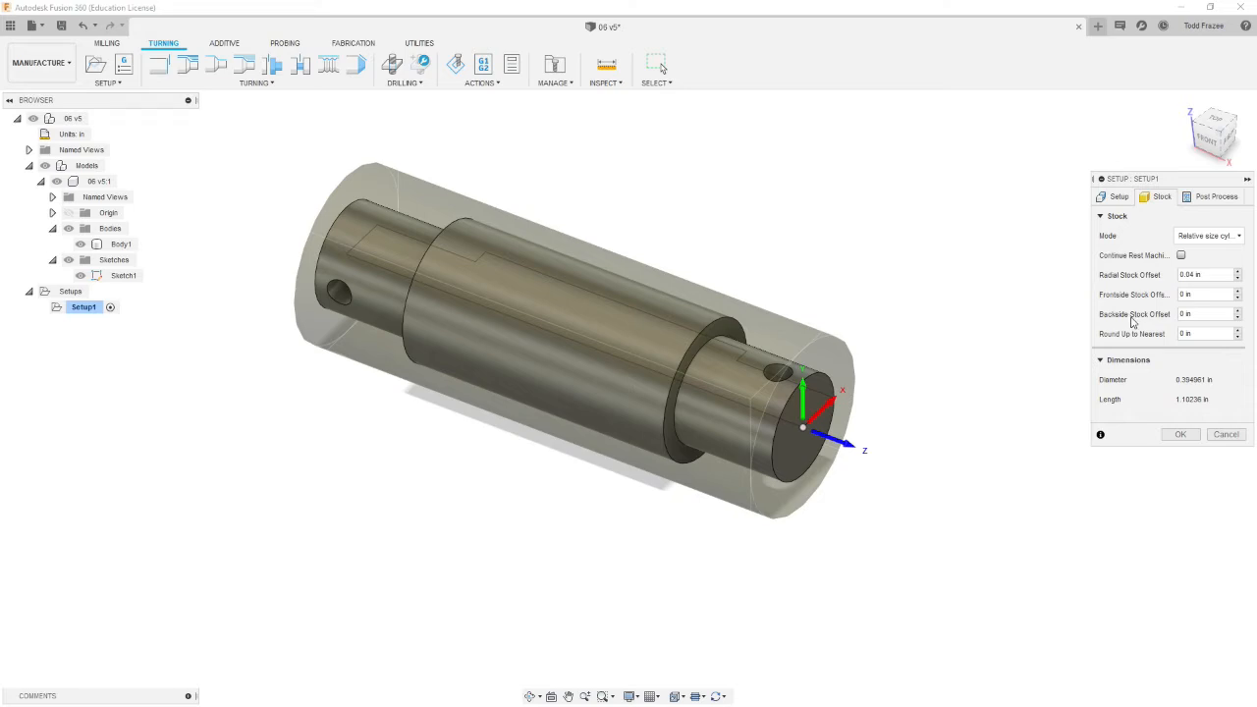
click(1194, 275)
key(BackSpace)
text(2)
key(BackSpace)
text(3)
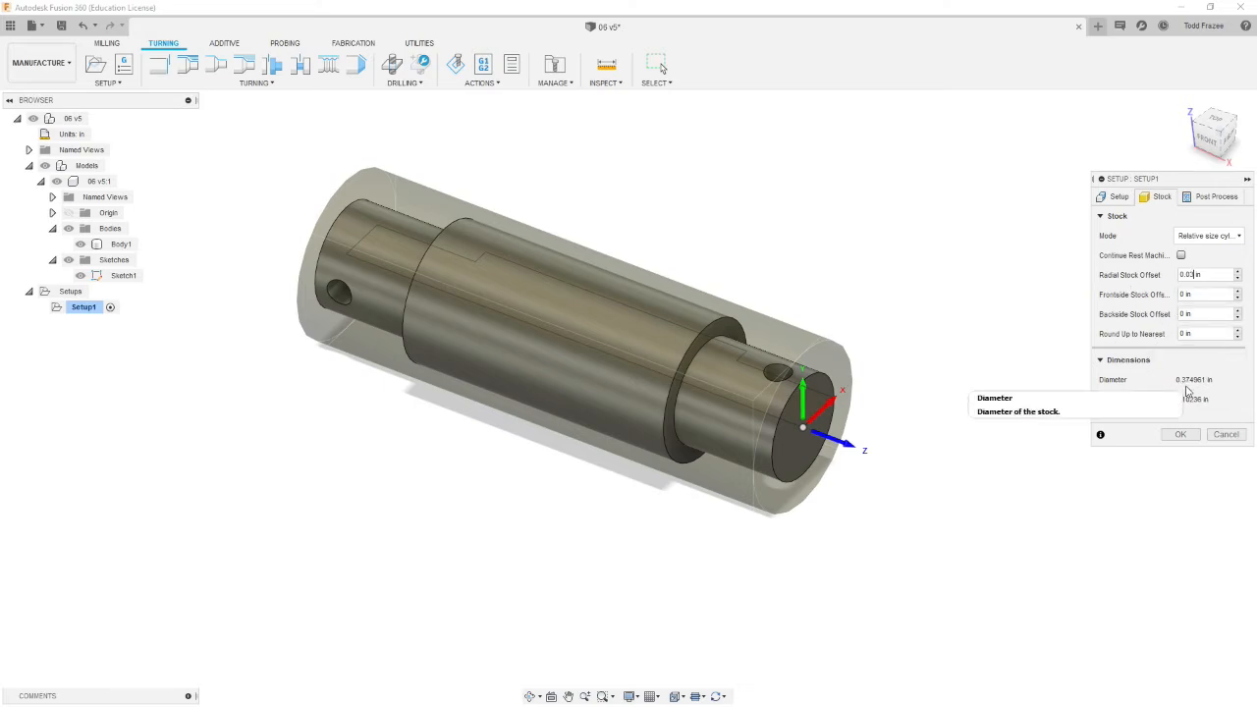
click(1188, 335)
key(BackSpace)
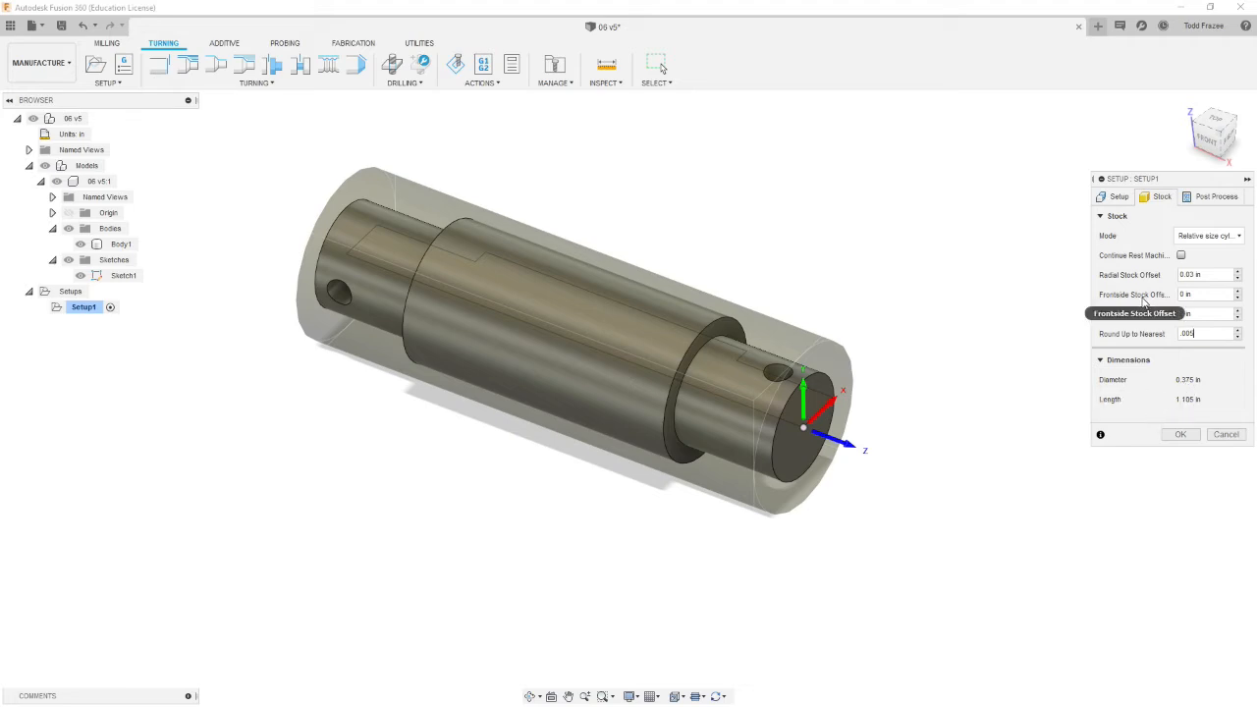
Step: Set the frontside stock offset to .03 and the backside stock offset to .6
drag(1200, 296, 1127, 305)
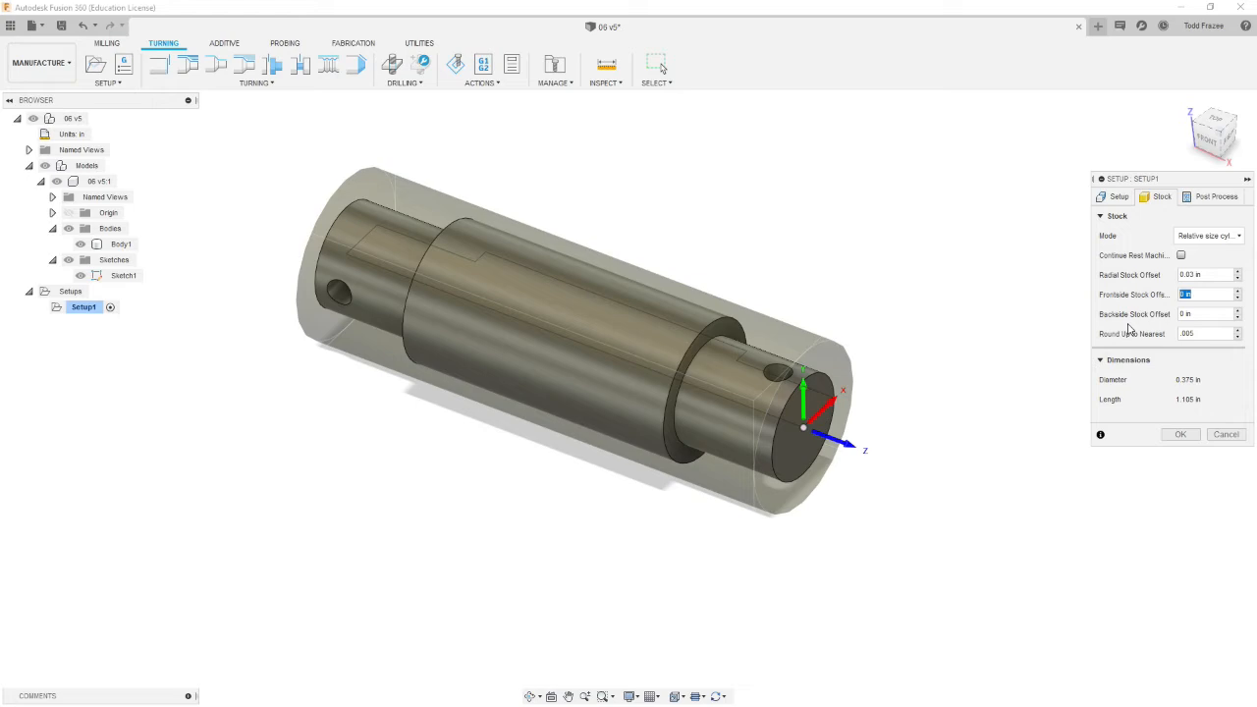
text(.03)
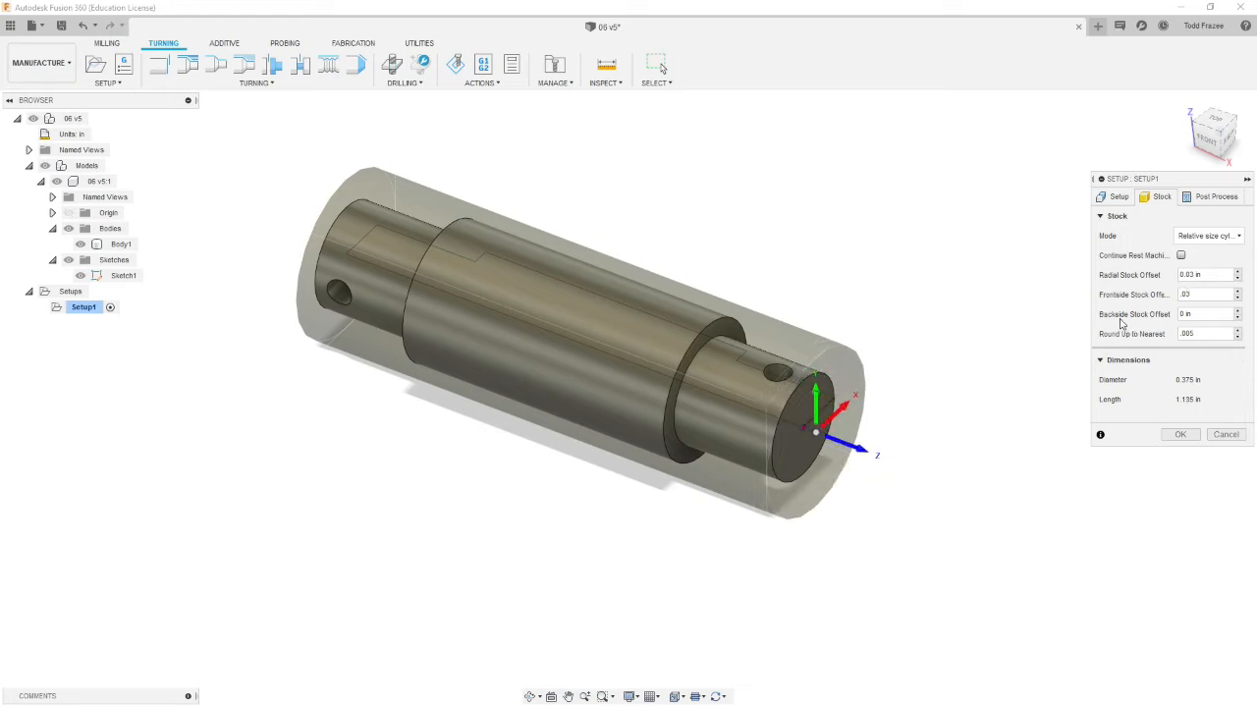
click(1203, 313)
text(.6)
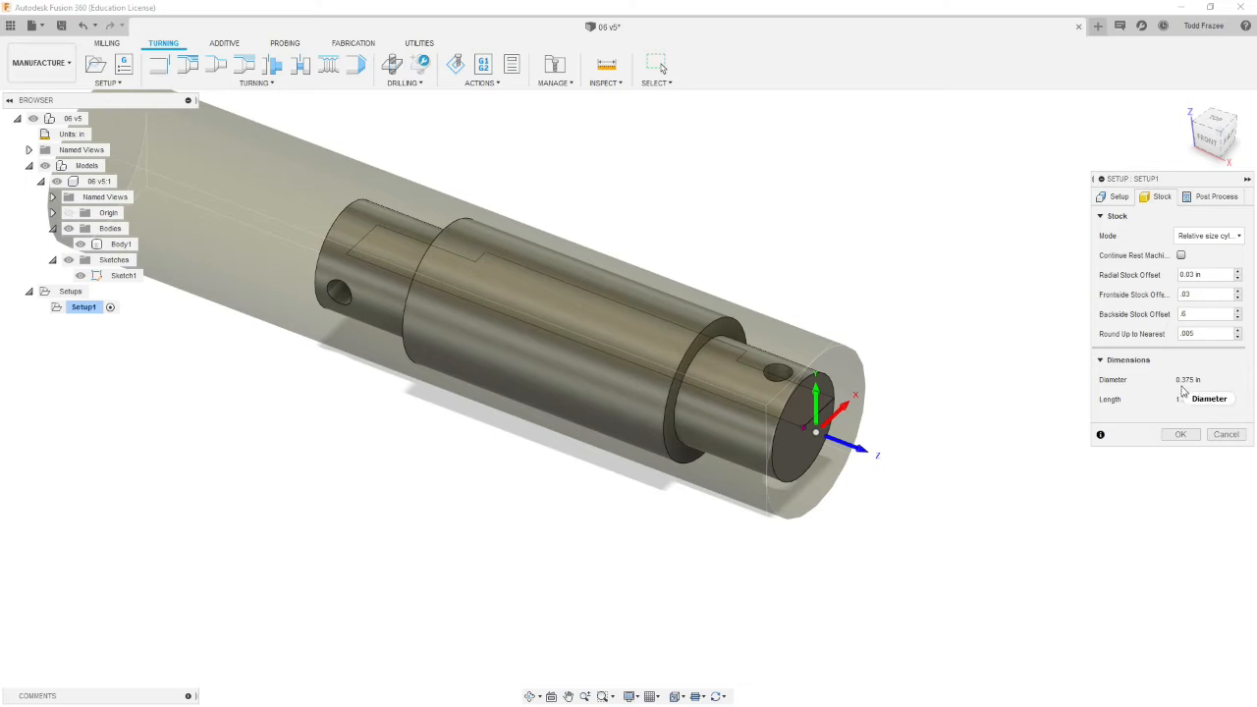
Step: Examine the resized stock cylinder around the shaft from different views
click(771, 366)
shift+middle_drag(771, 366, 655, 375)
scroll(653, 381, up, 3)
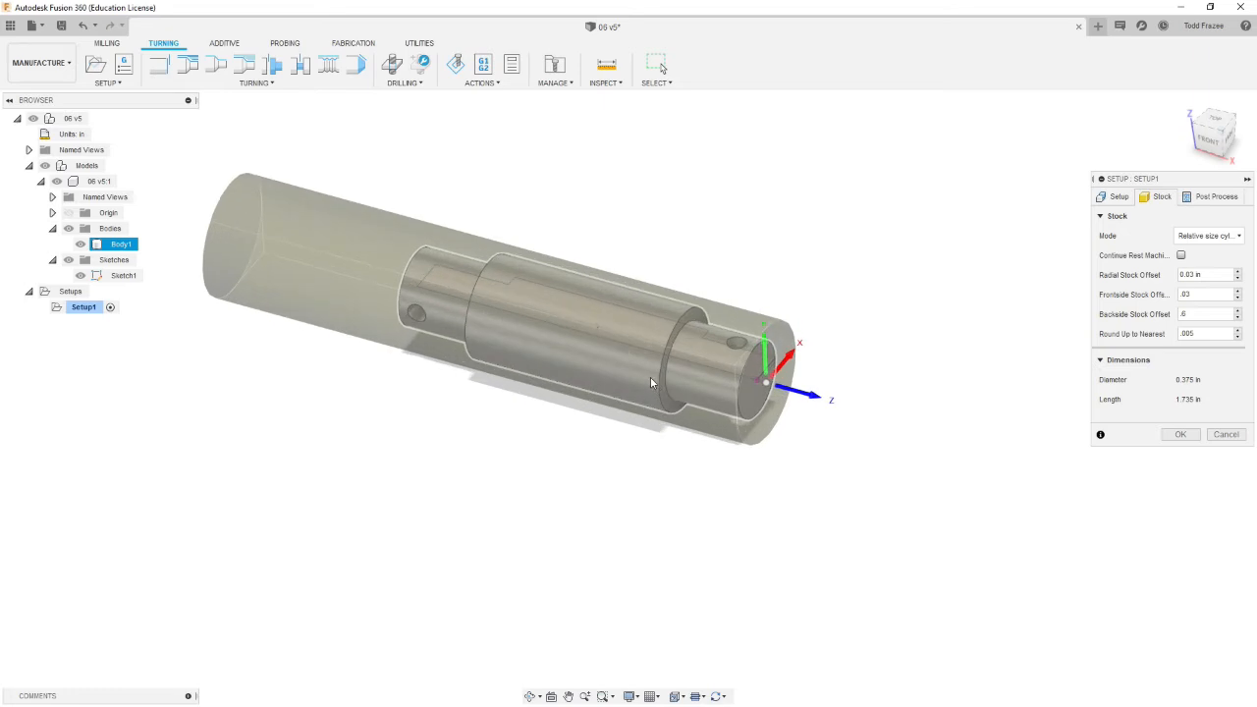
click(580, 244)
scroll(645, 216, up, 1)
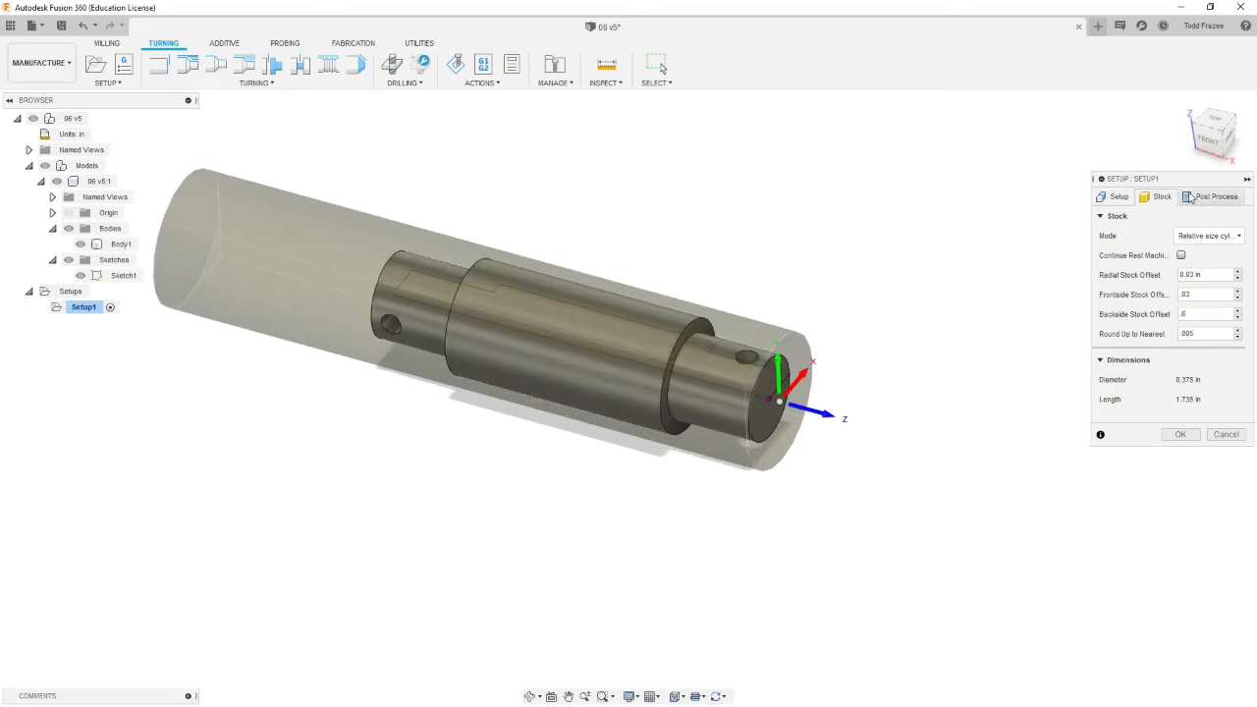
Step: Set the setup's program name/number to 0601 in the post process settings
click(1215, 196)
double_click(1194, 236)
text(0601)
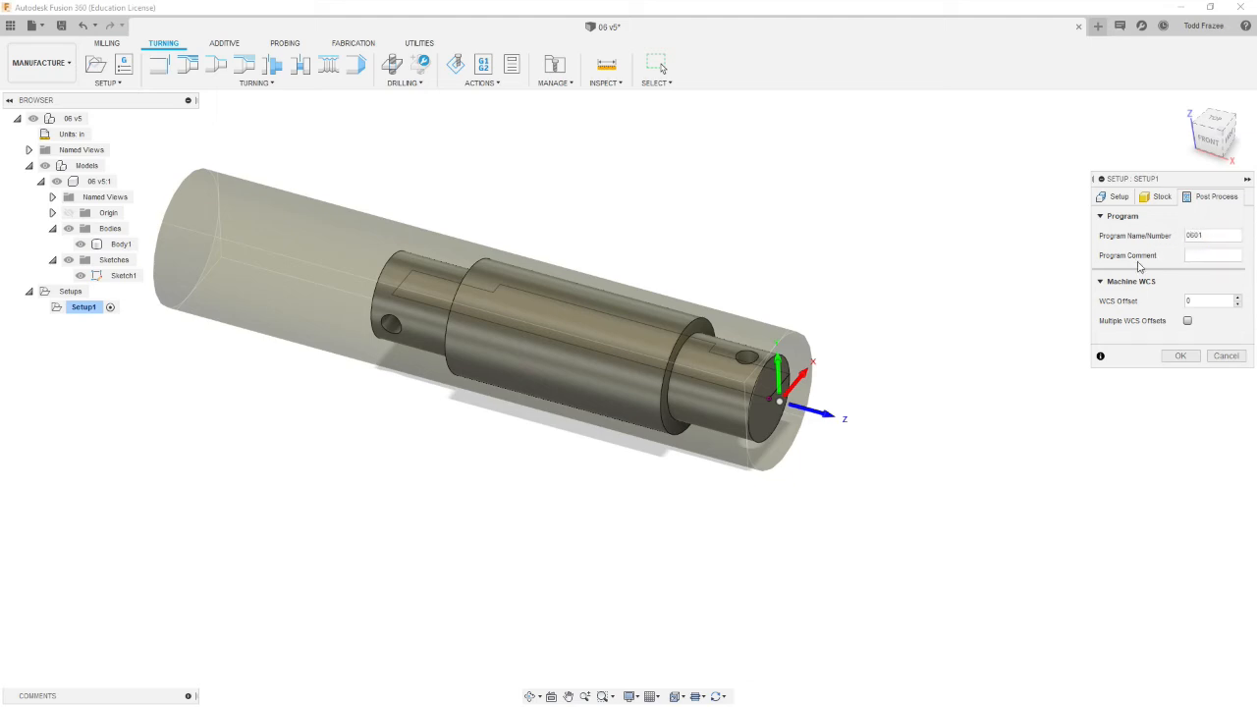
Step: Enter the program comment "Operation 1 Lathe" and accept the setup
click(1207, 256)
text(Operation 1 L)
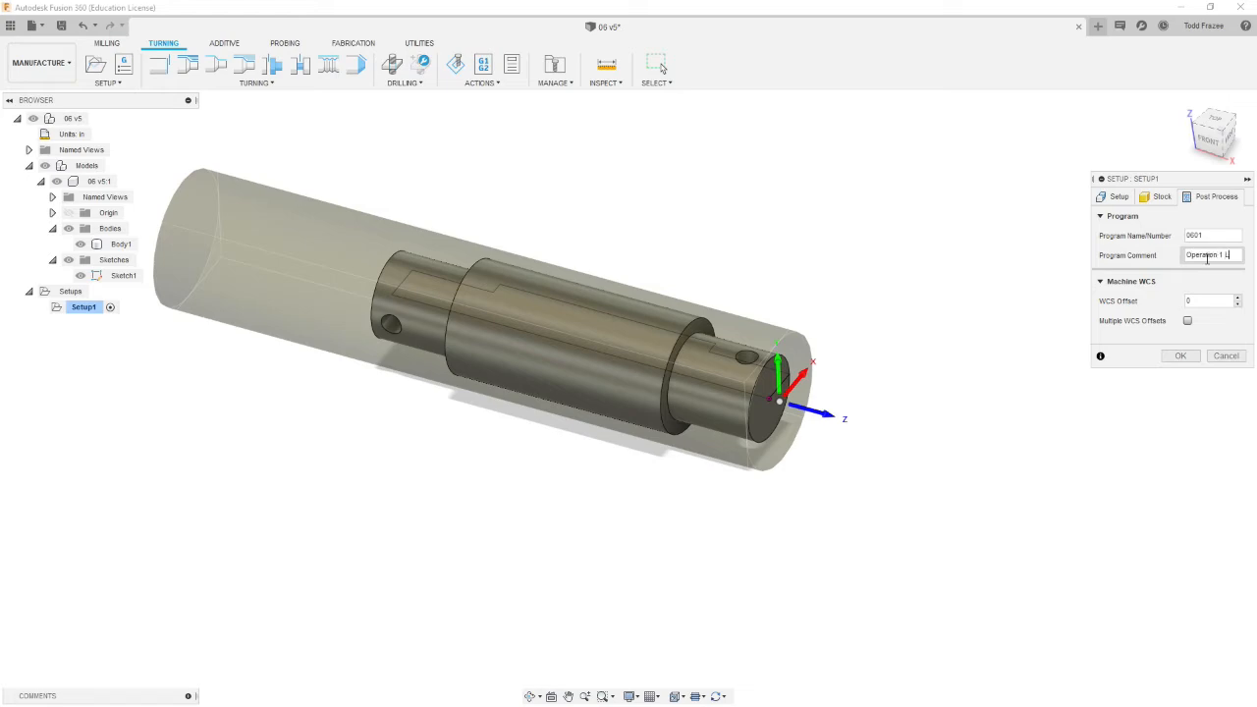
text(athe)
click(1209, 301)
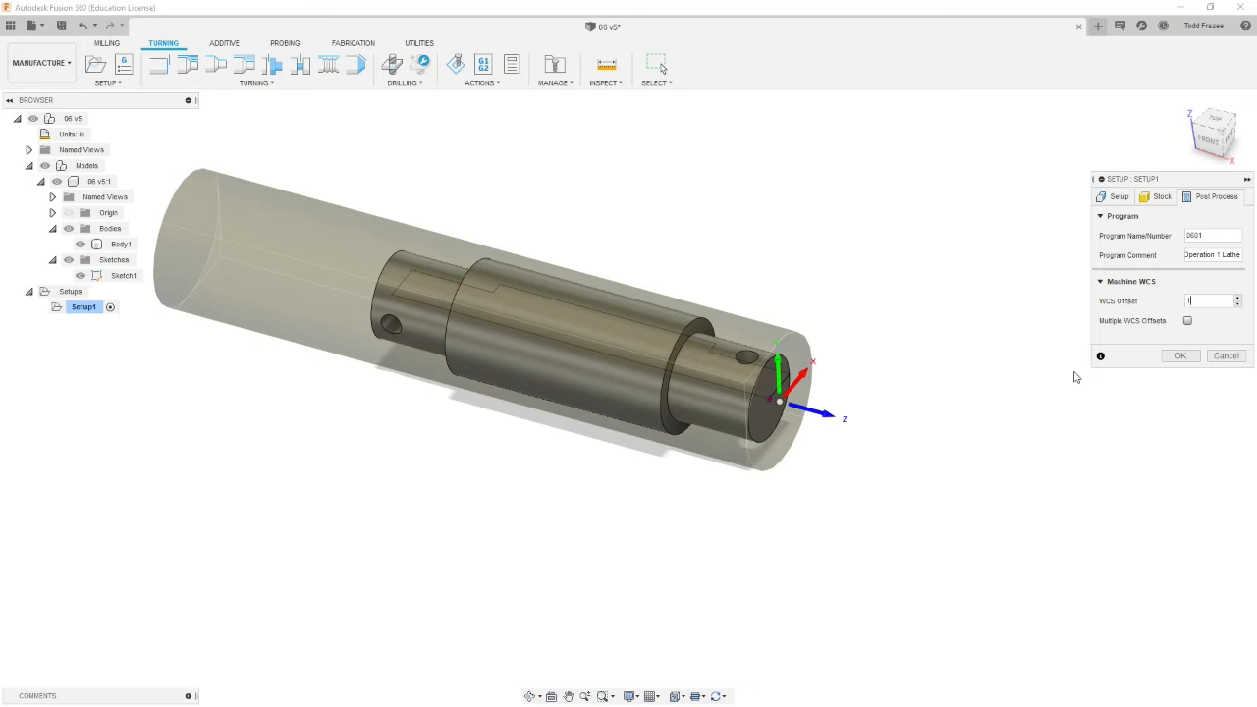
click(1179, 356)
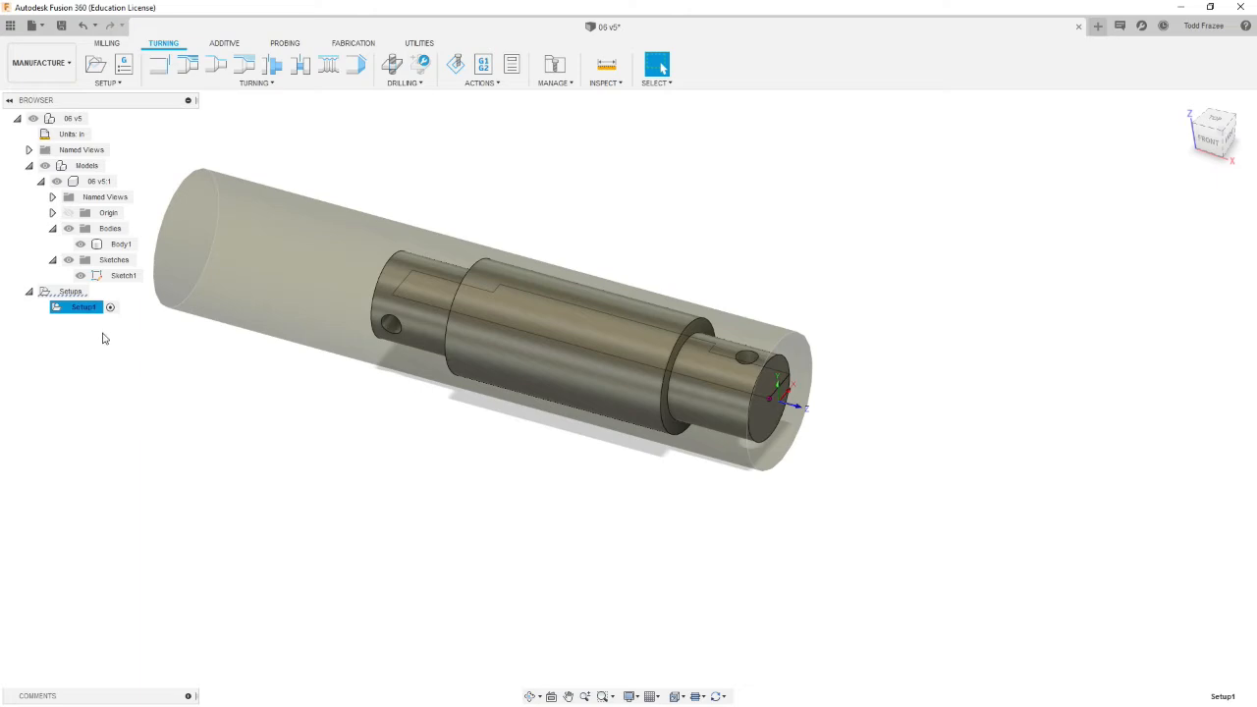
Step: Start a Turning Face operation and pick tool #2 VPGR331-DVLP-R from The_Rocket_Tool_Library
scroll(807, 435, down, 3)
scroll(833, 399, up, 5)
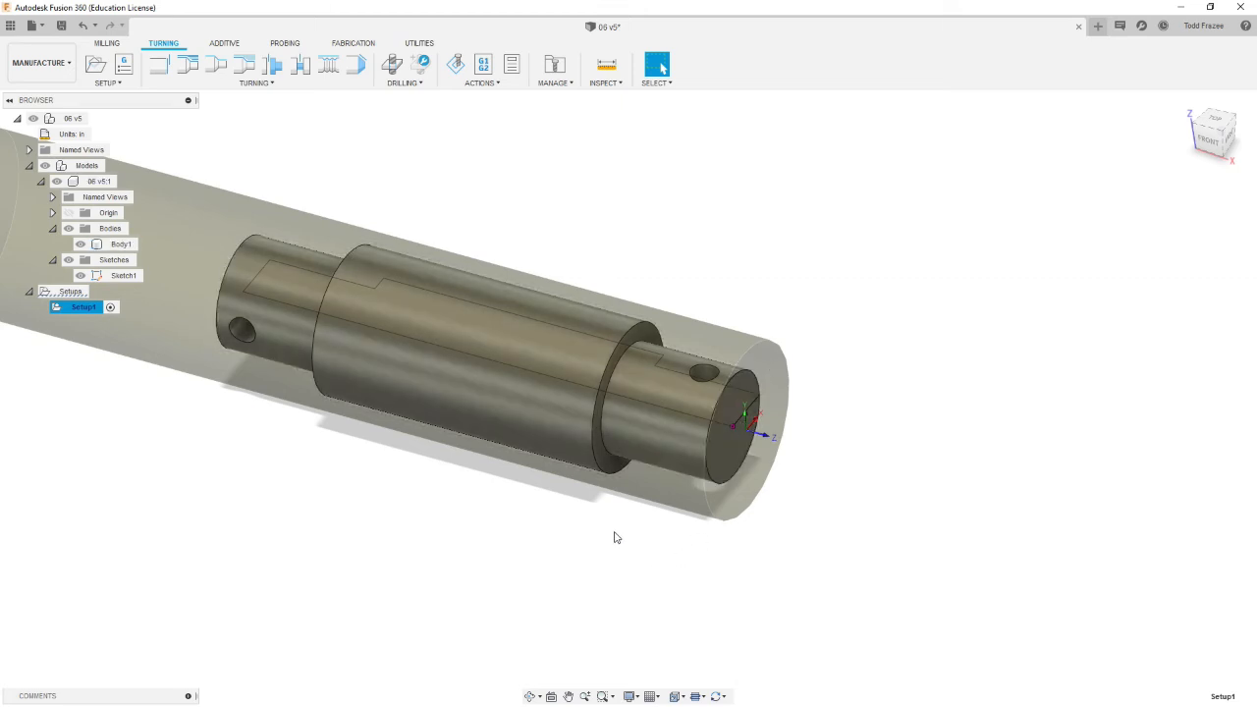
scroll(616, 538, down, 2)
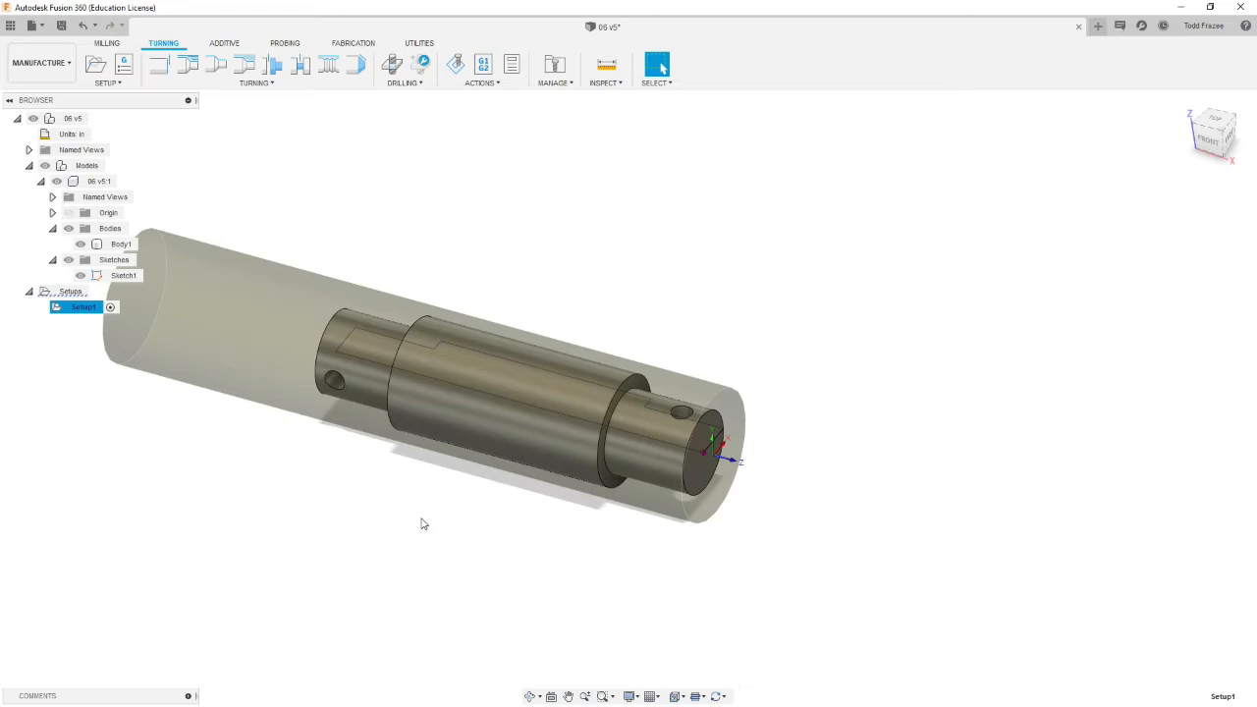
mouse_move(699, 384)
shift+middle_down()
mouse_move(730, 395)
mouse_move(687, 406)
shift+middle_up()
scroll(636, 466, down, 1)
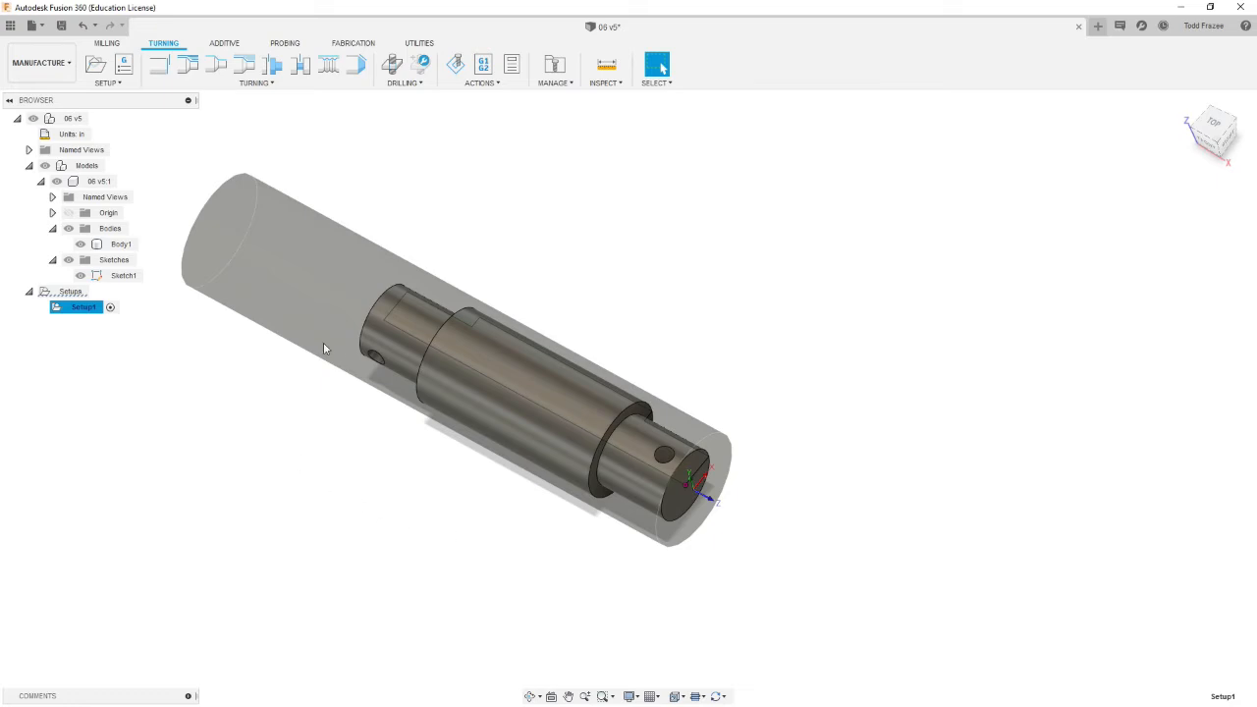
click(157, 72)
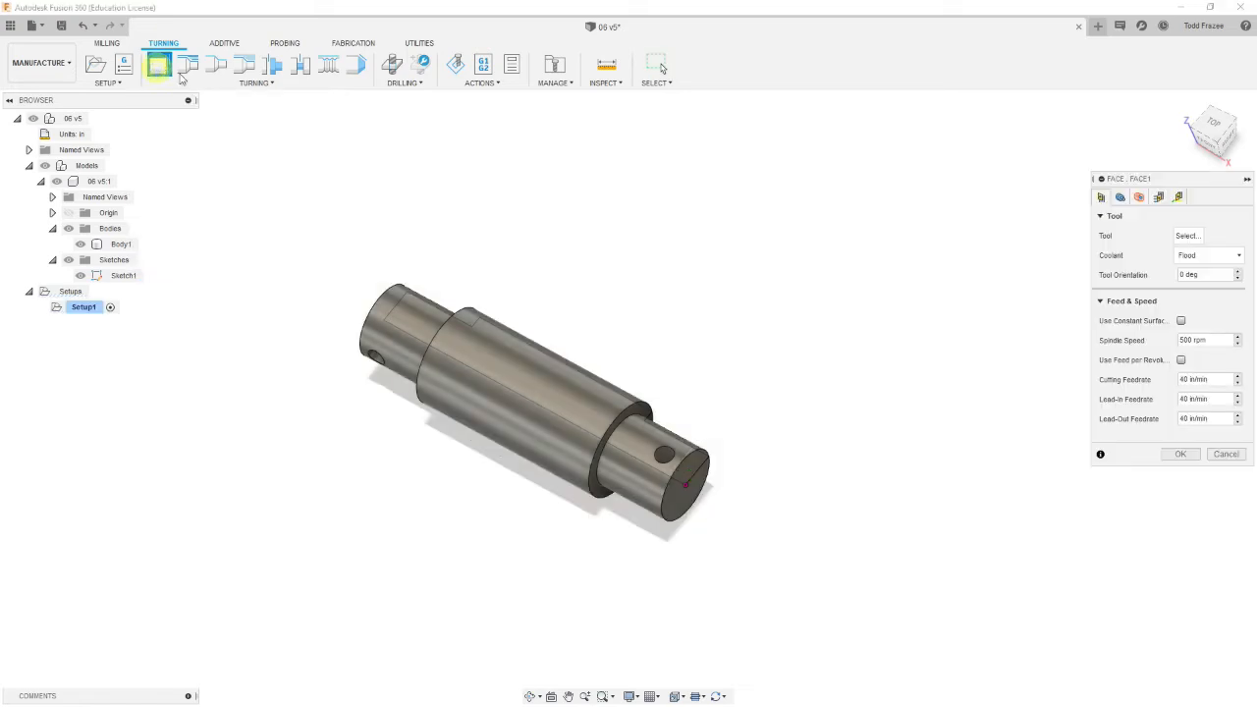
click(1186, 236)
click(156, 163)
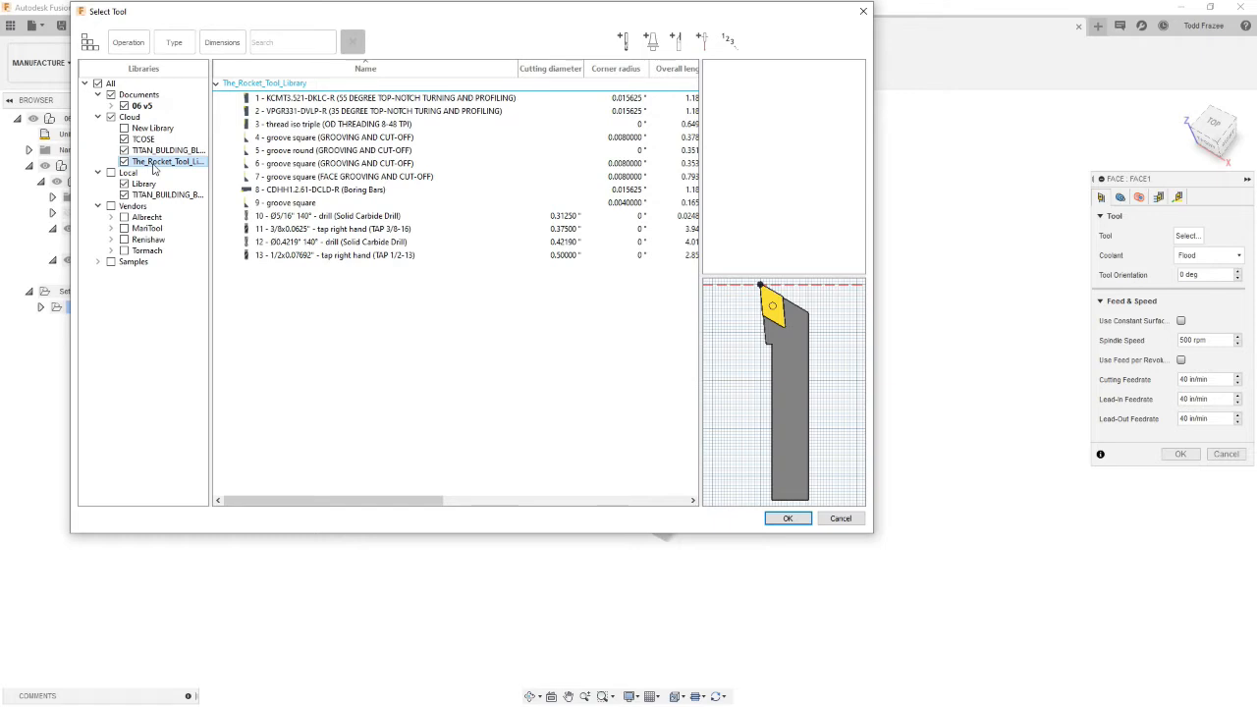
click(292, 112)
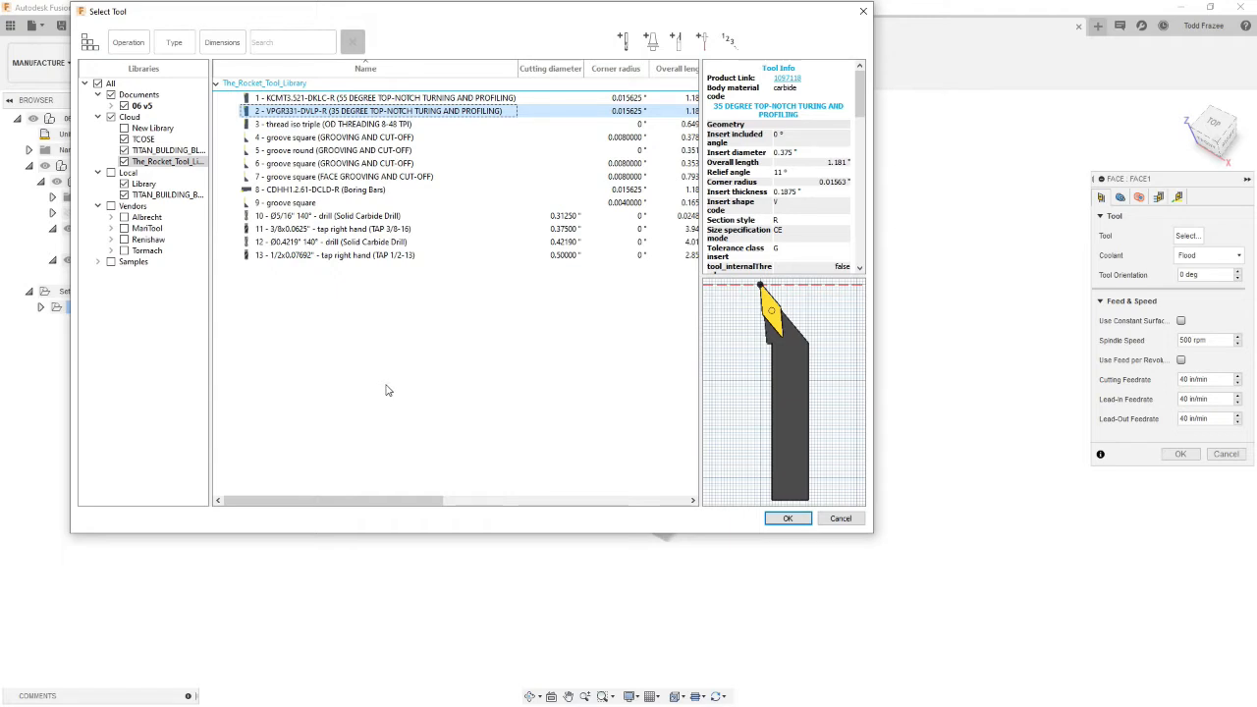
click(796, 520)
Step: Examine the tool position and the feed and speed settings of the face operation
scroll(796, 504, down, 8)
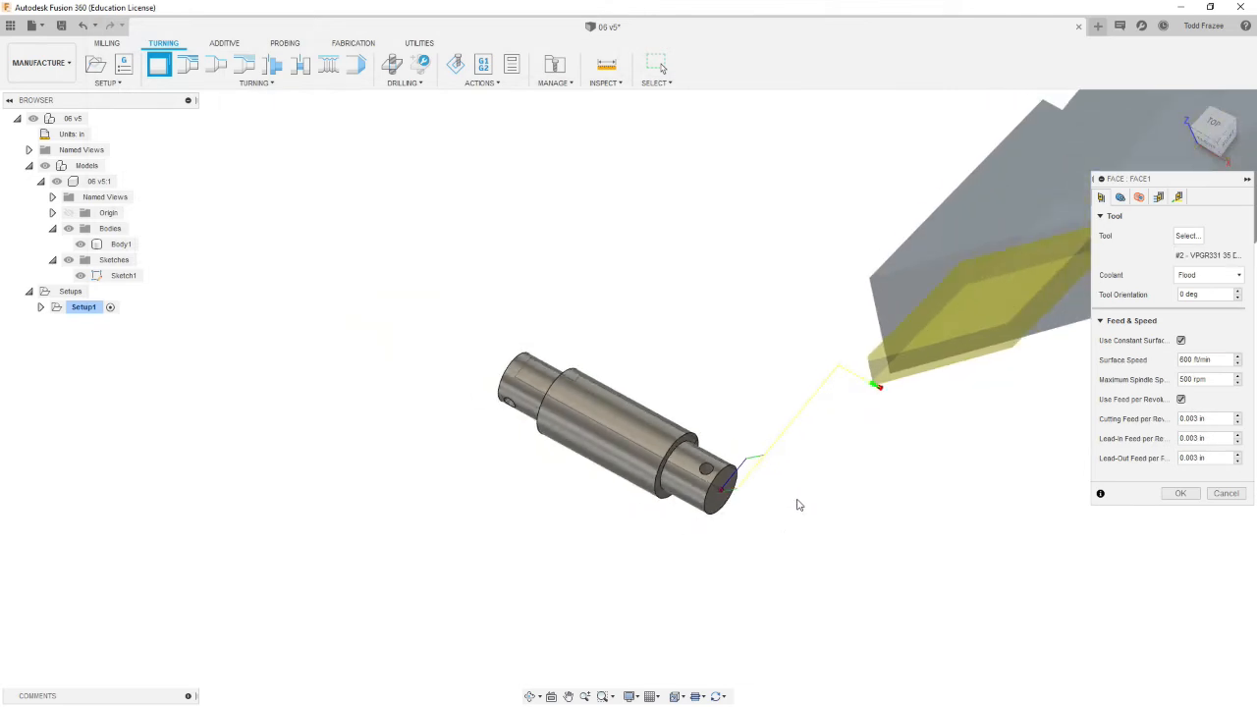
scroll(800, 521, up, 8)
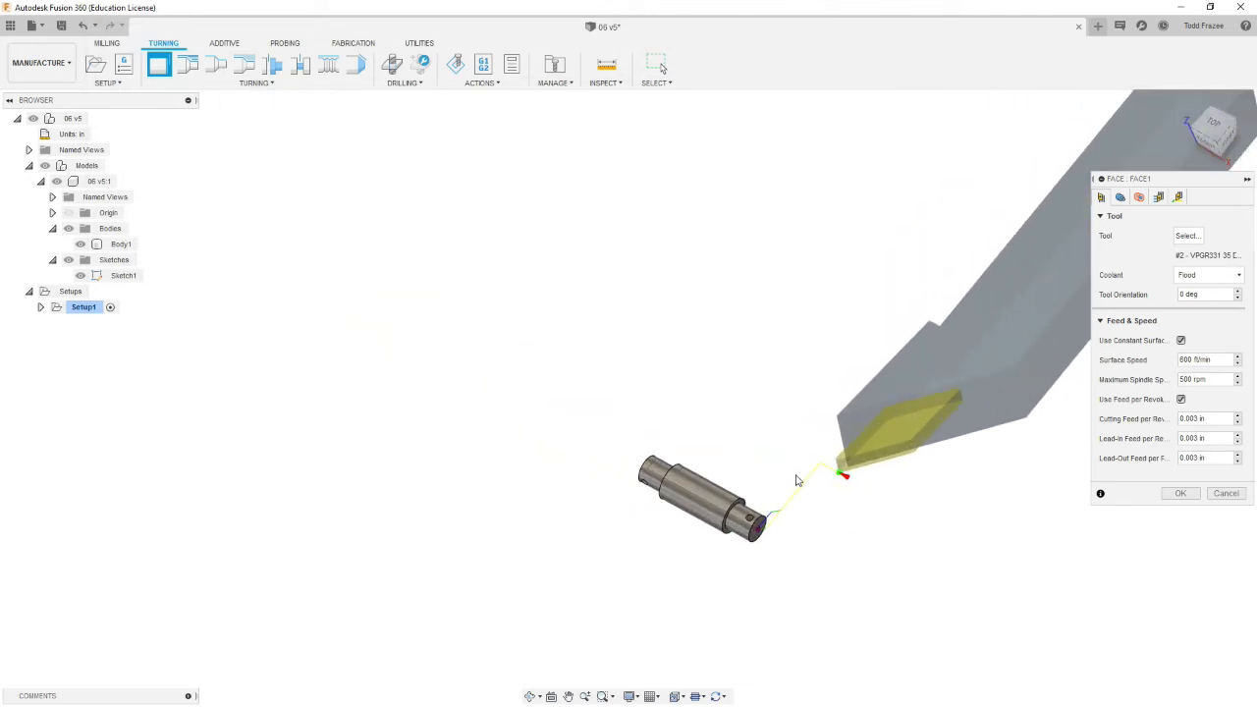
shift+middle_drag(808, 552, 822, 533)
shift+middle_drag(908, 493, 812, 527)
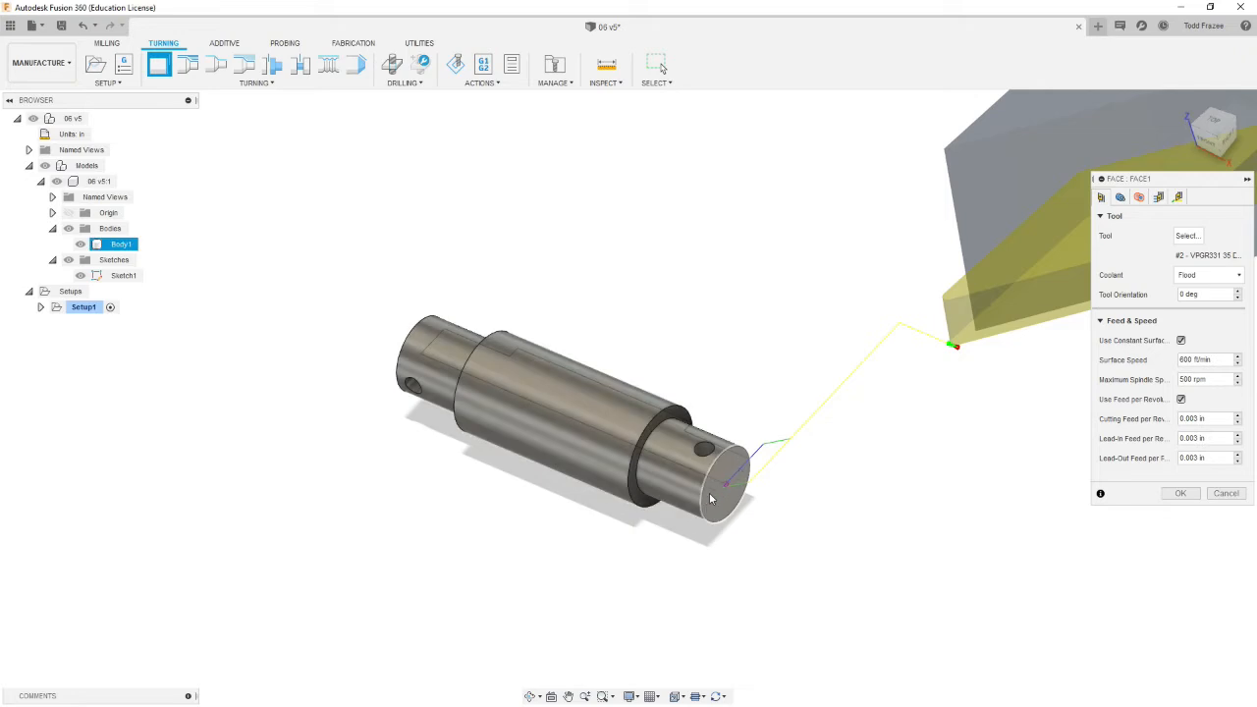
scroll(1017, 508, down, 3)
scroll(1234, 550, up, 4)
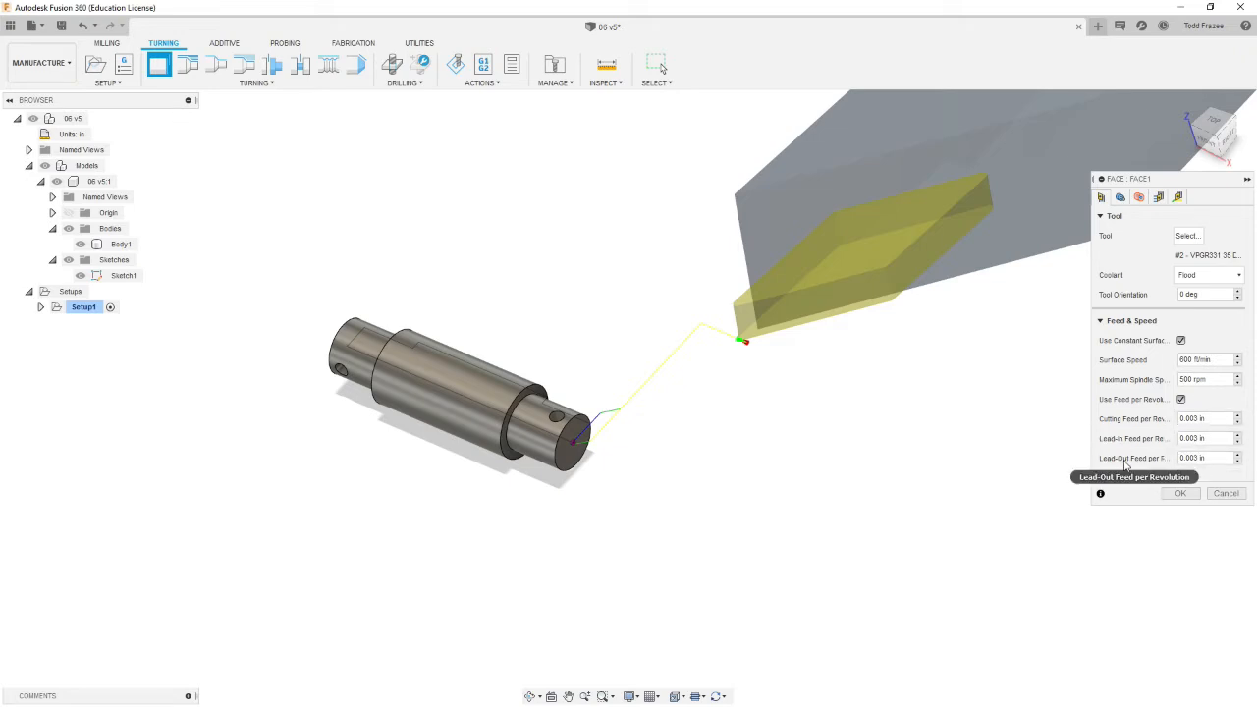
click(1191, 421)
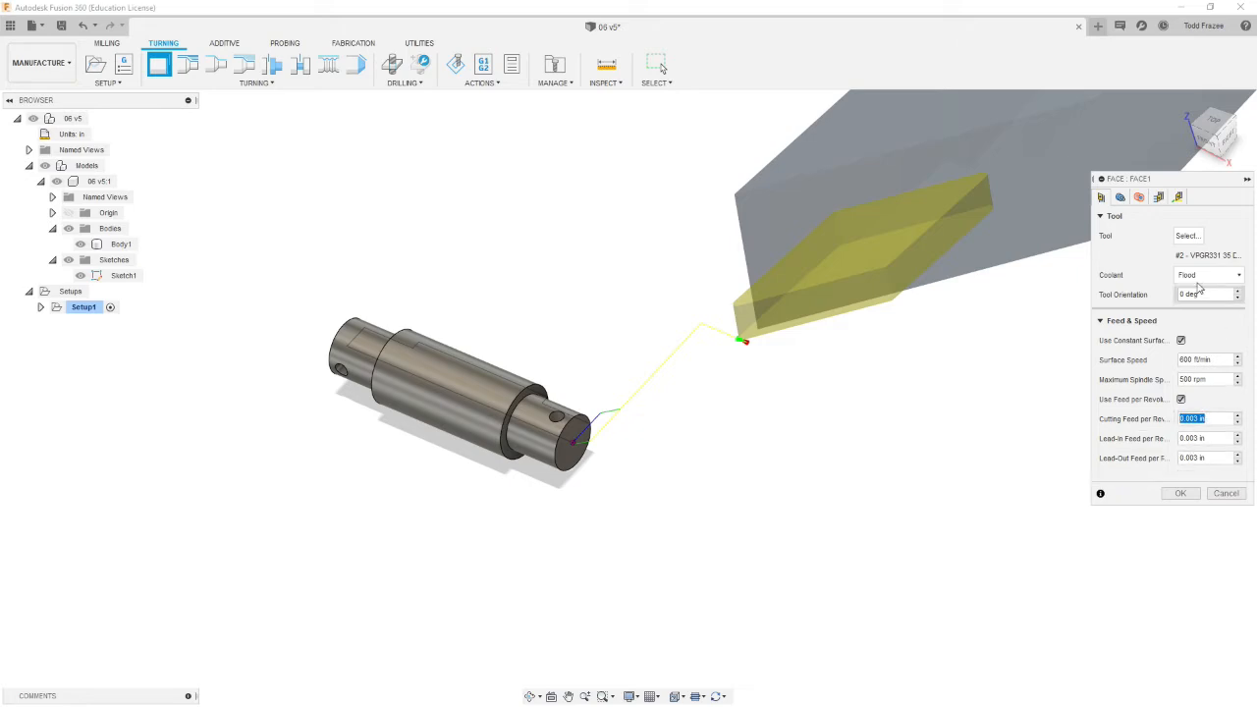
Step: Set the face operation's distance to cut below inner radius to .02 in
click(1119, 197)
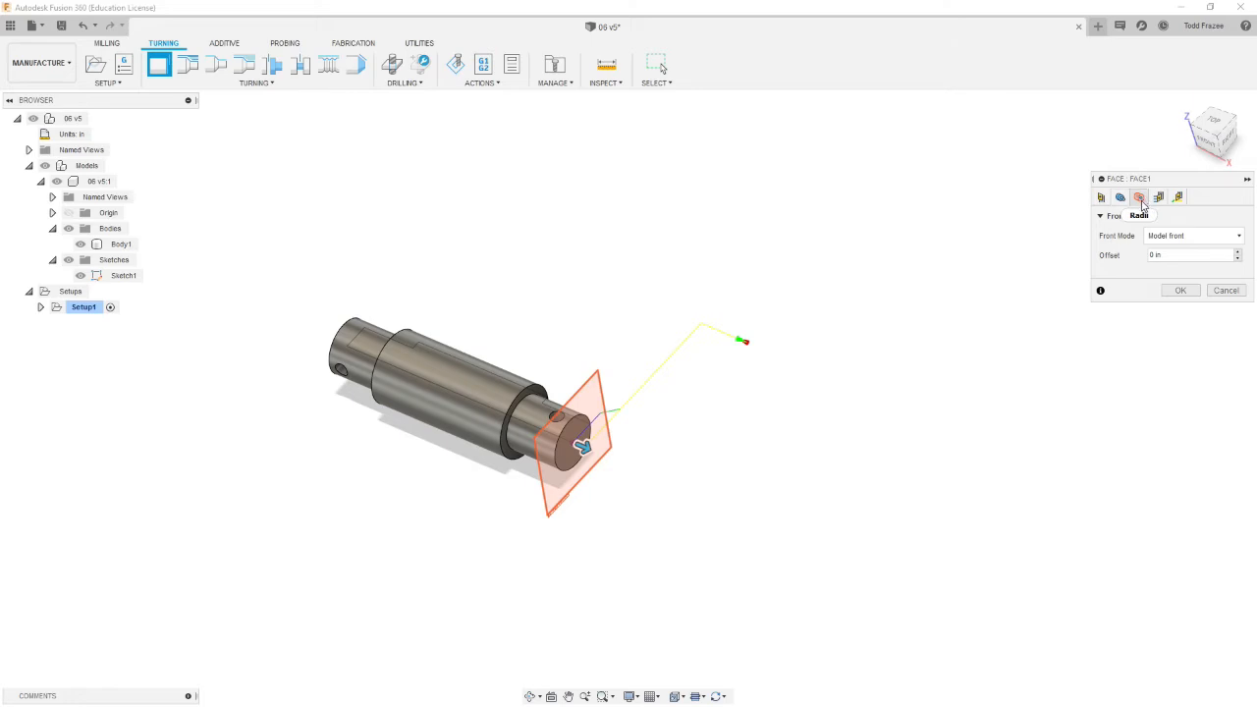
click(1140, 198)
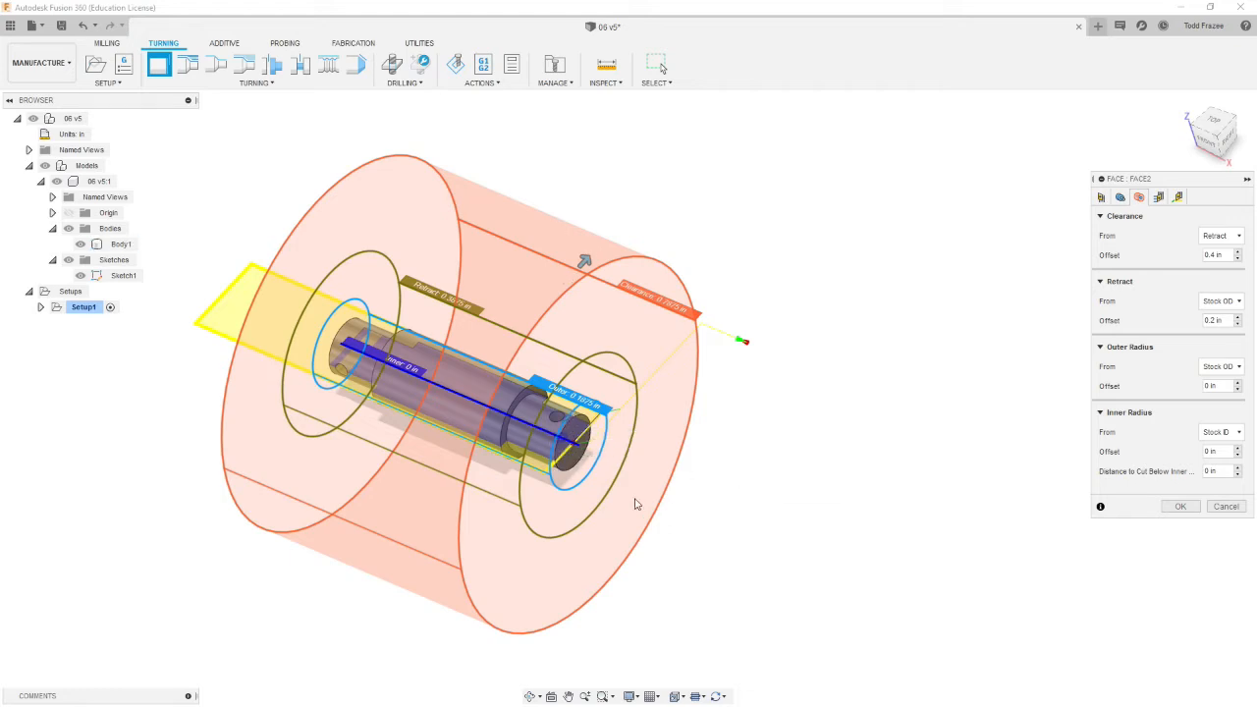
scroll(636, 502, up, 5)
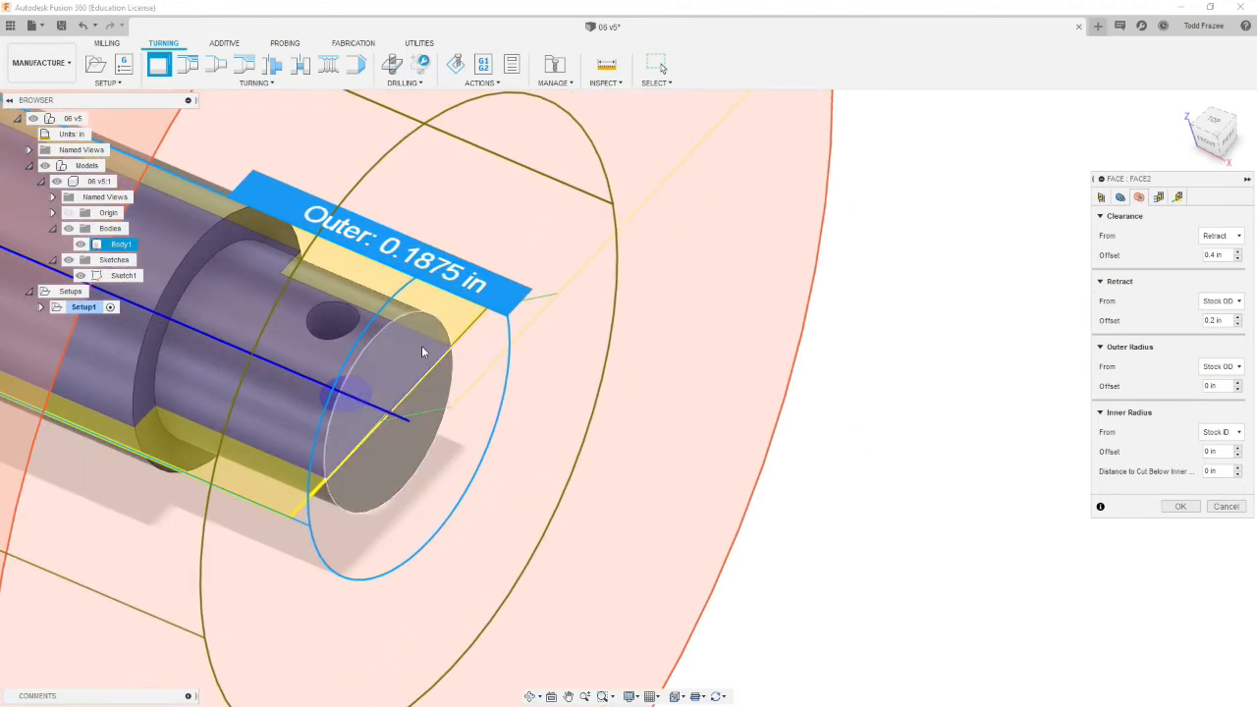
scroll(774, 469, down, 1)
scroll(785, 471, down, 1)
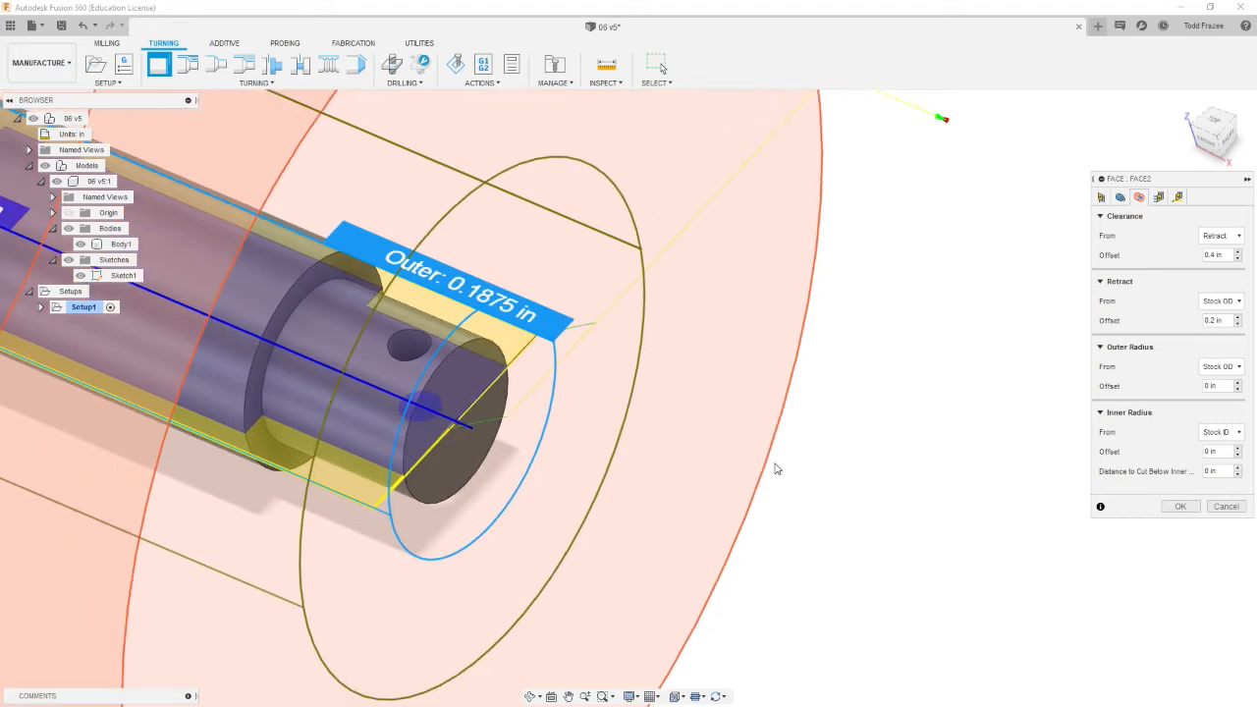
scroll(908, 478, down, 1)
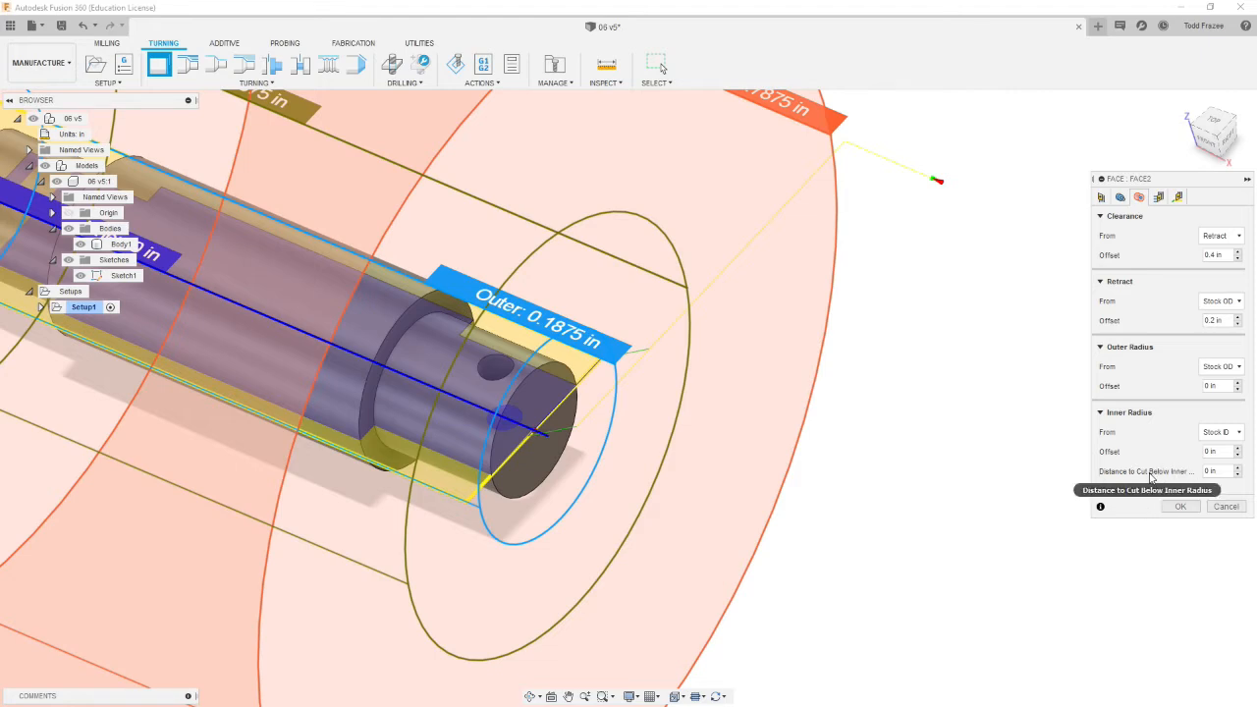
click(1213, 472)
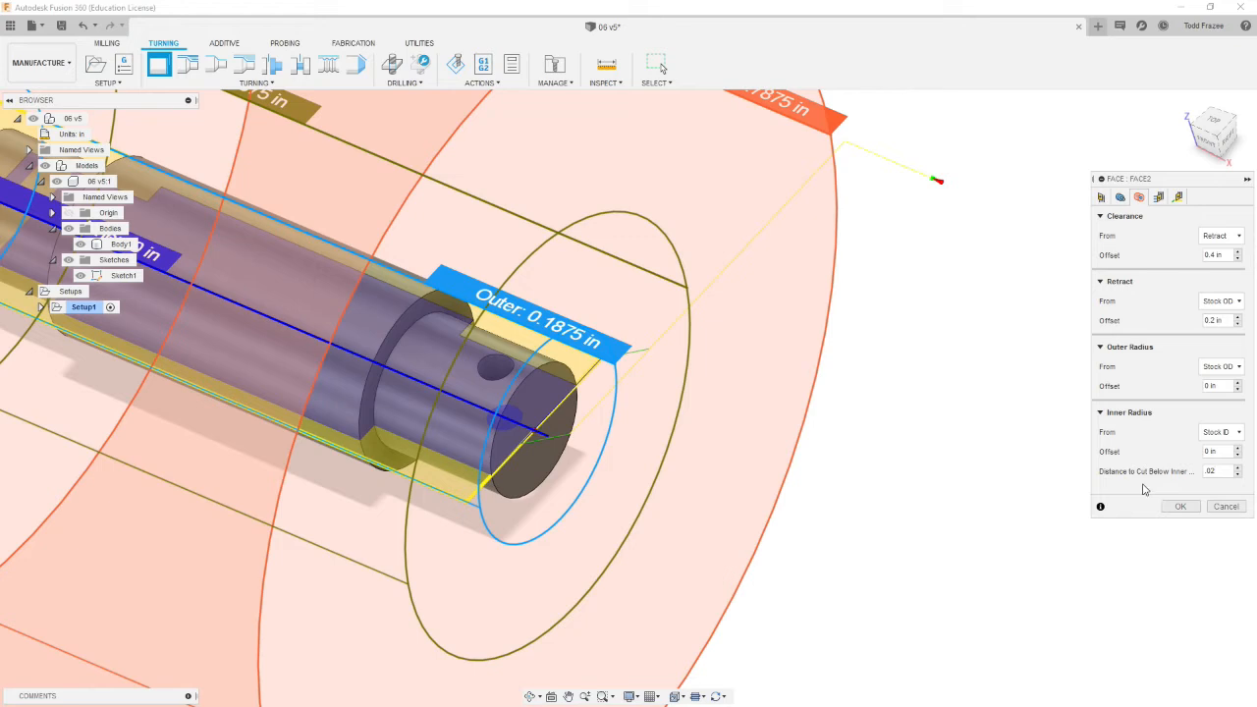
Step: Review the passes and linking settings and accept the face operation
click(1158, 197)
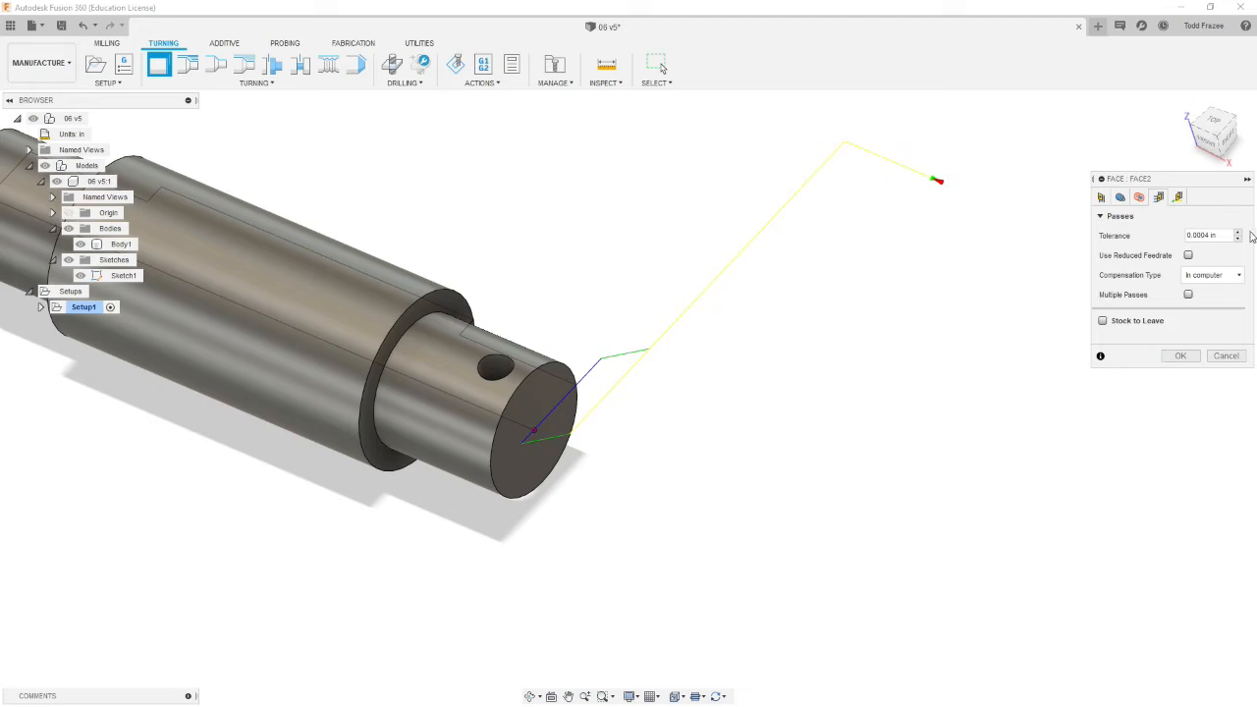
click(1179, 198)
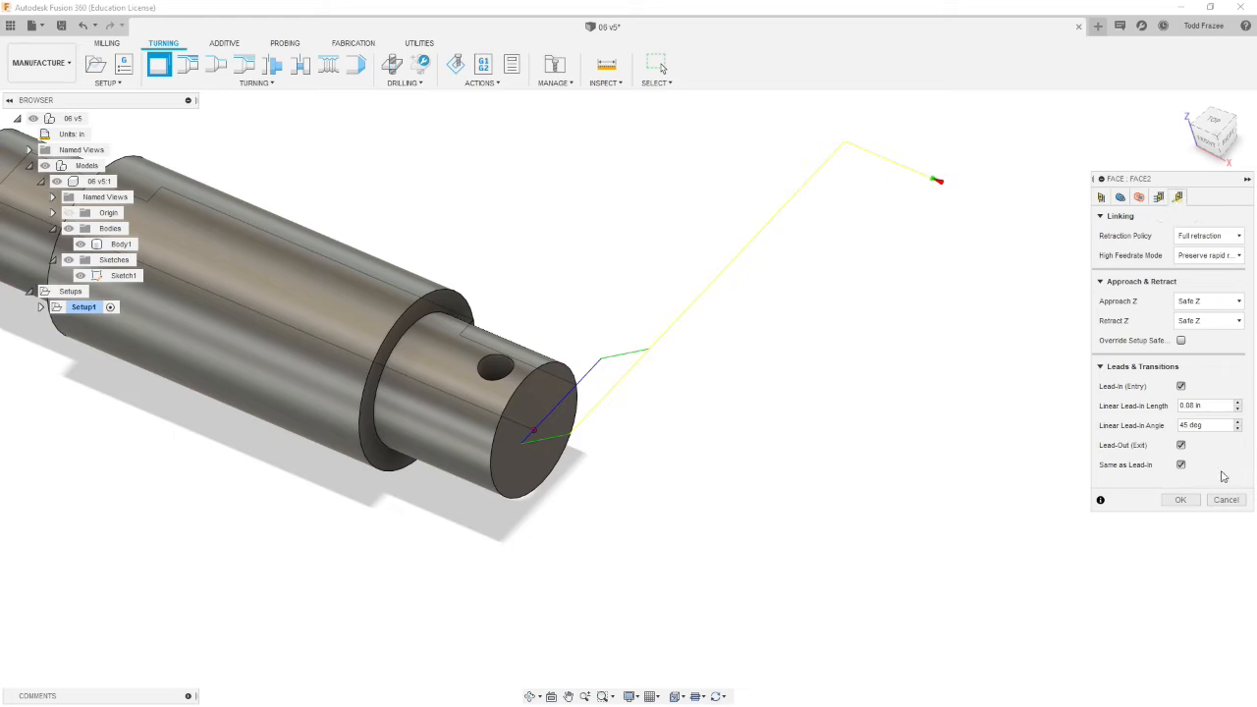
click(1180, 500)
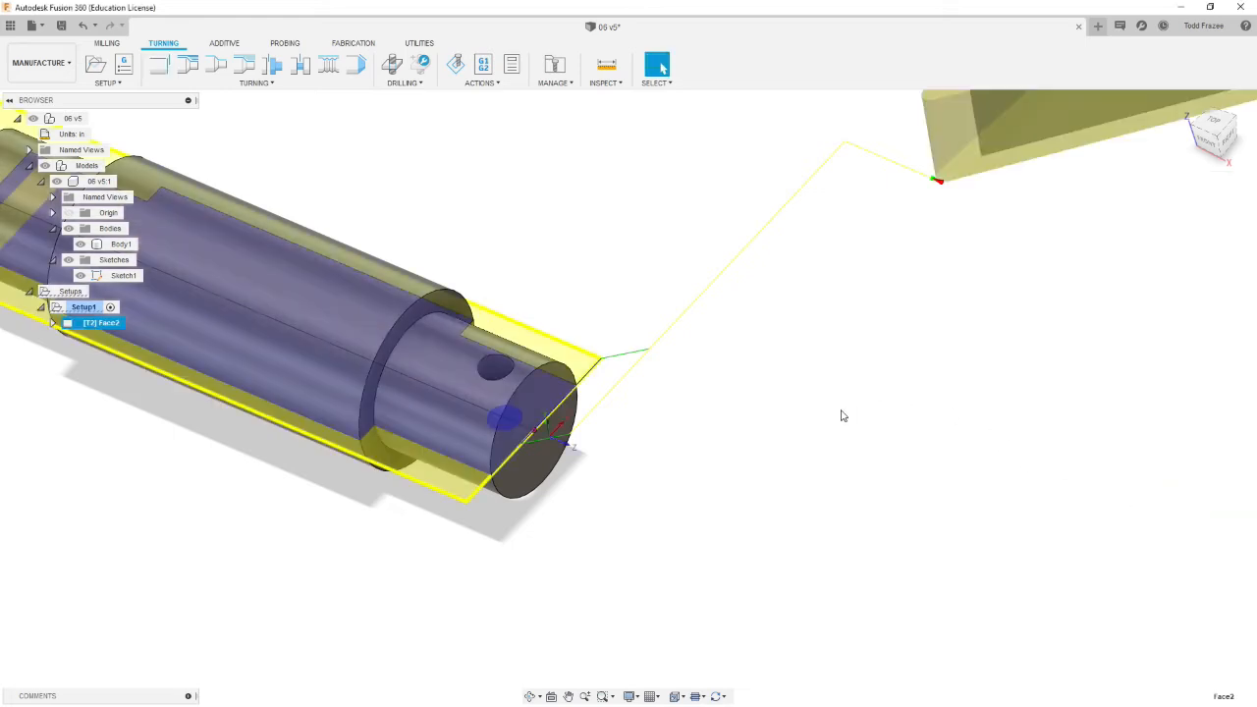
Step: Examine the generated facing toolpath at the shaft's end from different views
middle_drag(659, 439, 673, 407)
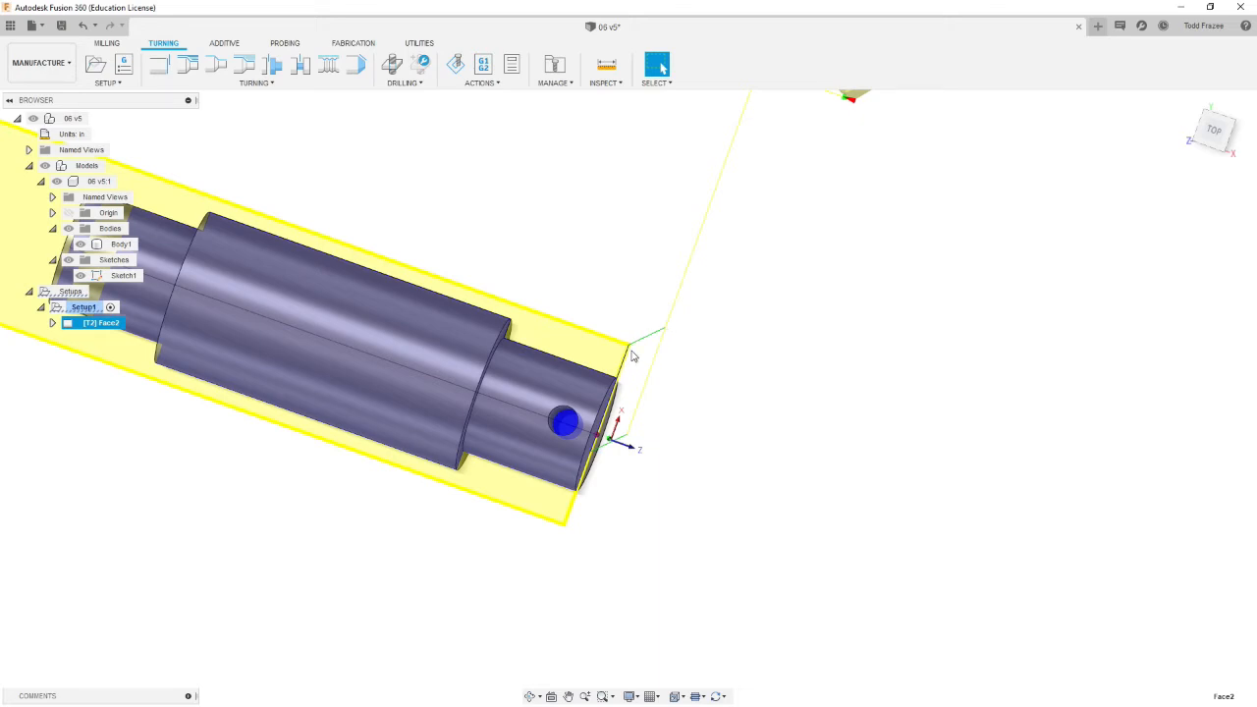
shift+middle_drag(612, 441, 609, 472)
scroll(534, 459, up, 6)
scroll(608, 471, down, 8)
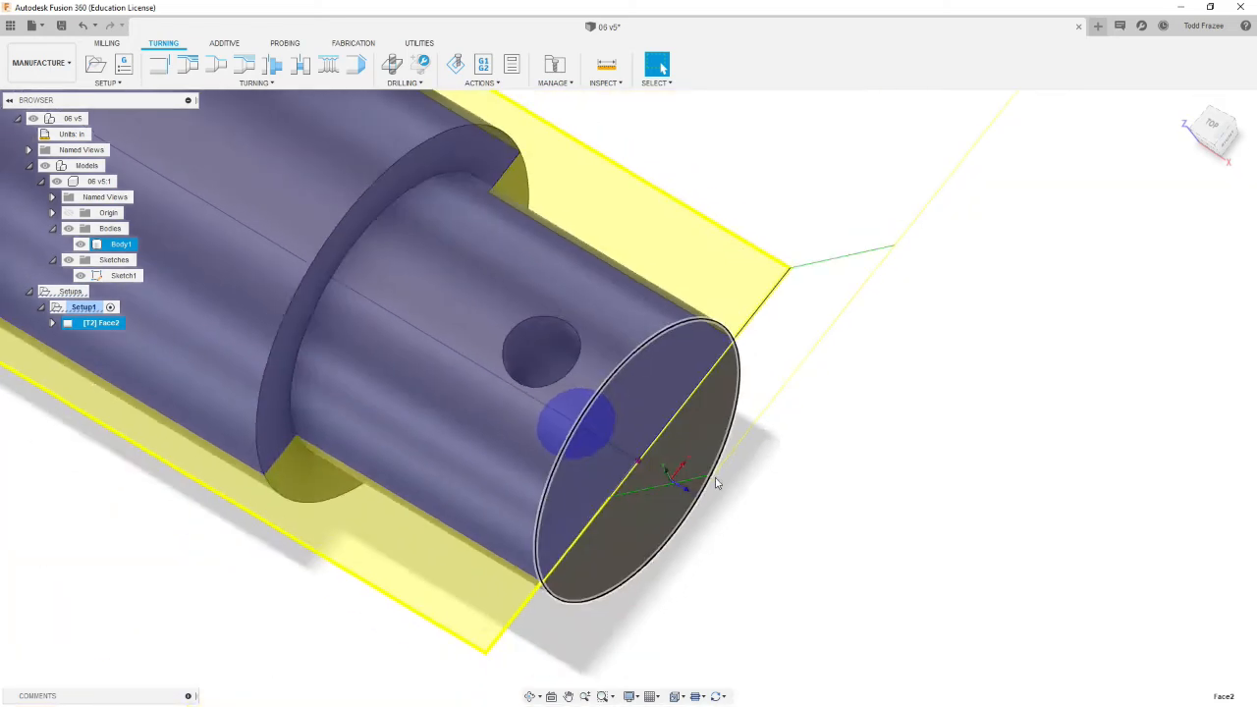
scroll(864, 471, down, 2)
scroll(928, 450, up, 1)
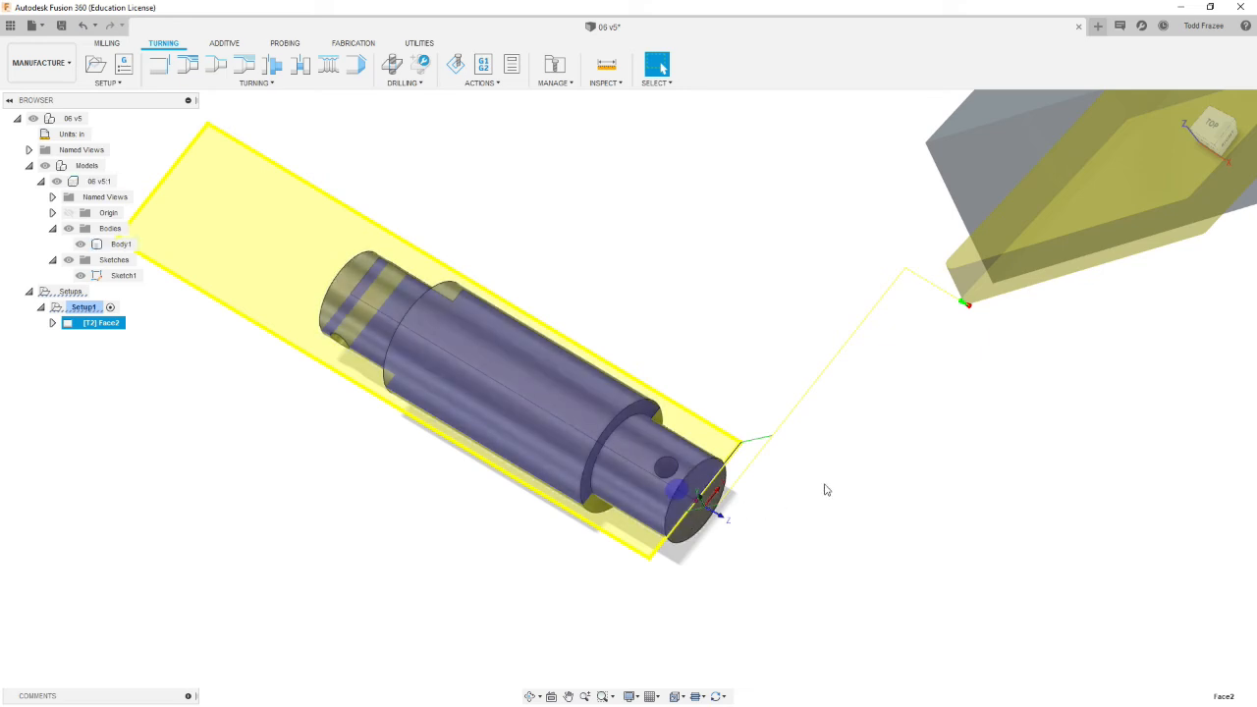
click(697, 509)
scroll(840, 512, up, 2)
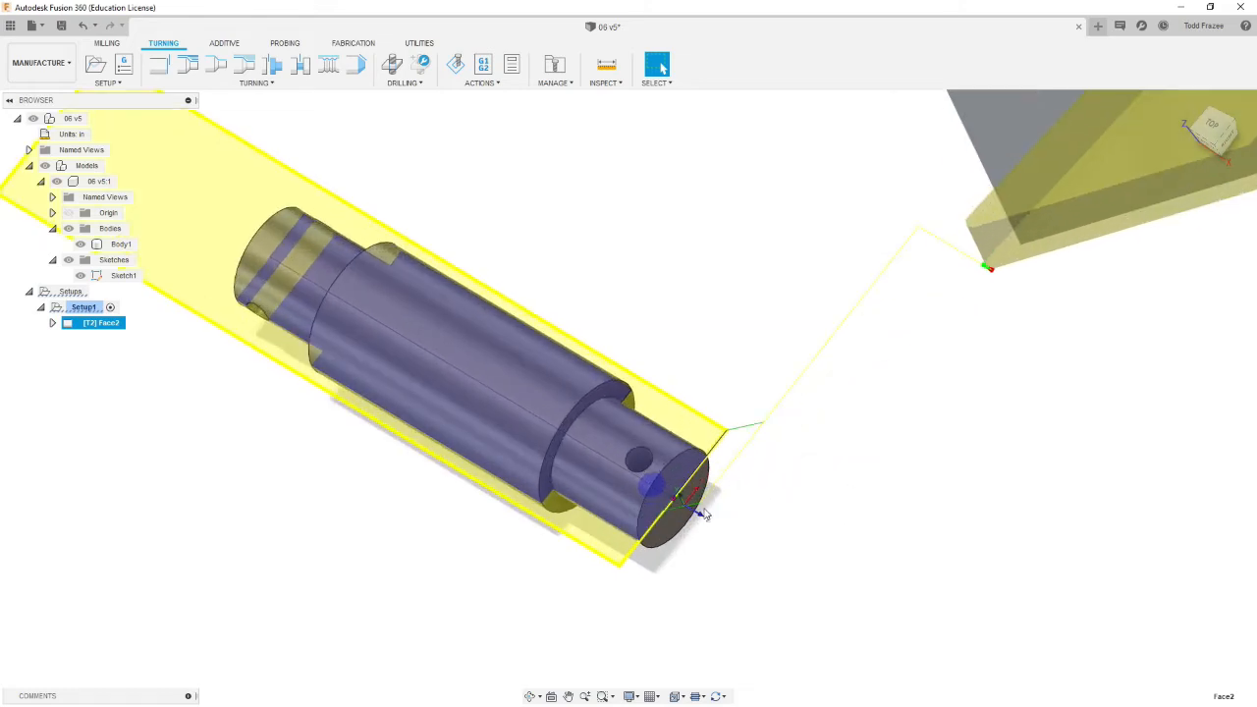
mouse_move(659, 442)
shift+middle_down()
mouse_move(650, 414)
mouse_move(643, 423)
mouse_move(672, 425)
shift+middle_up()
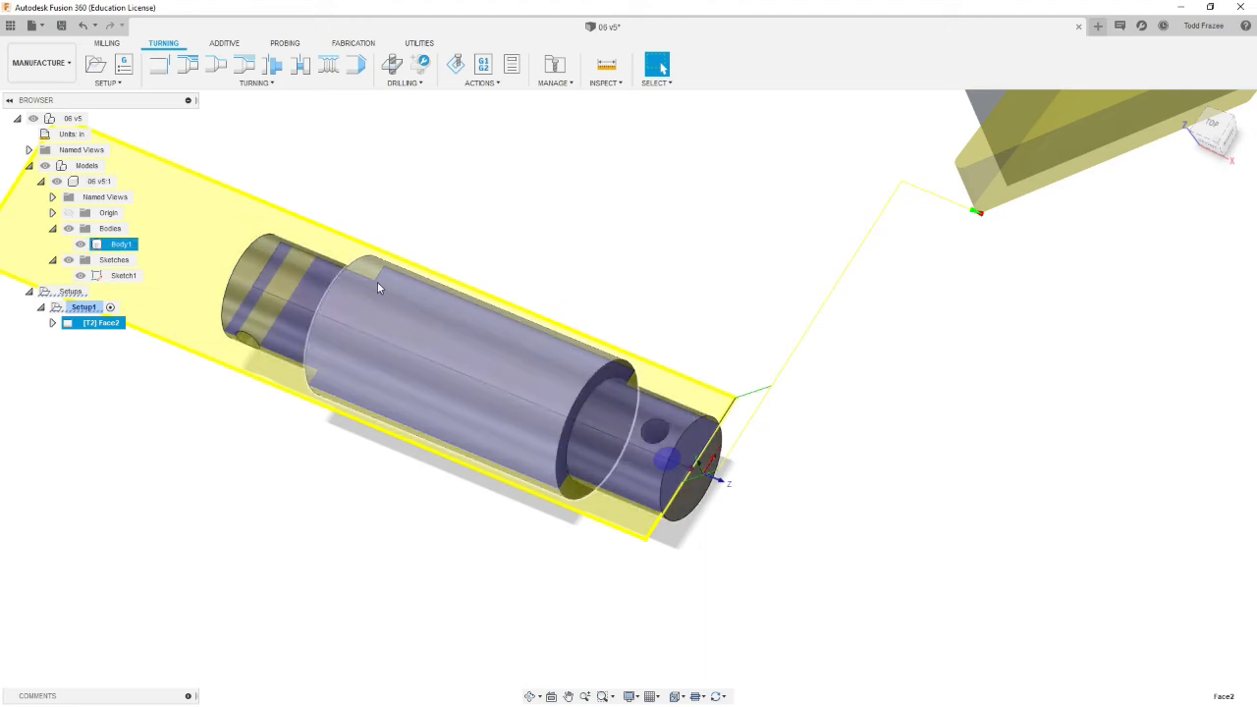
click(216, 503)
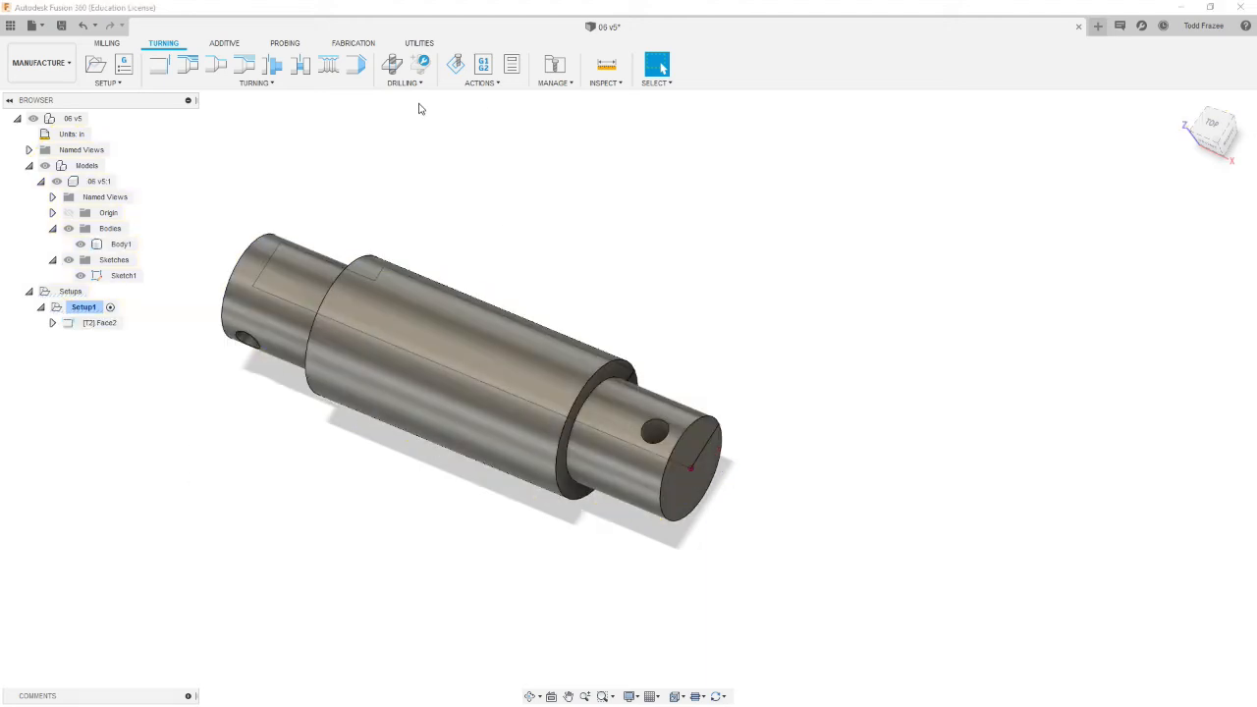
Step: Start a Turning Profile Roughing operation and toggle the model contour option on the shaft in its geometry settings
click(188, 67)
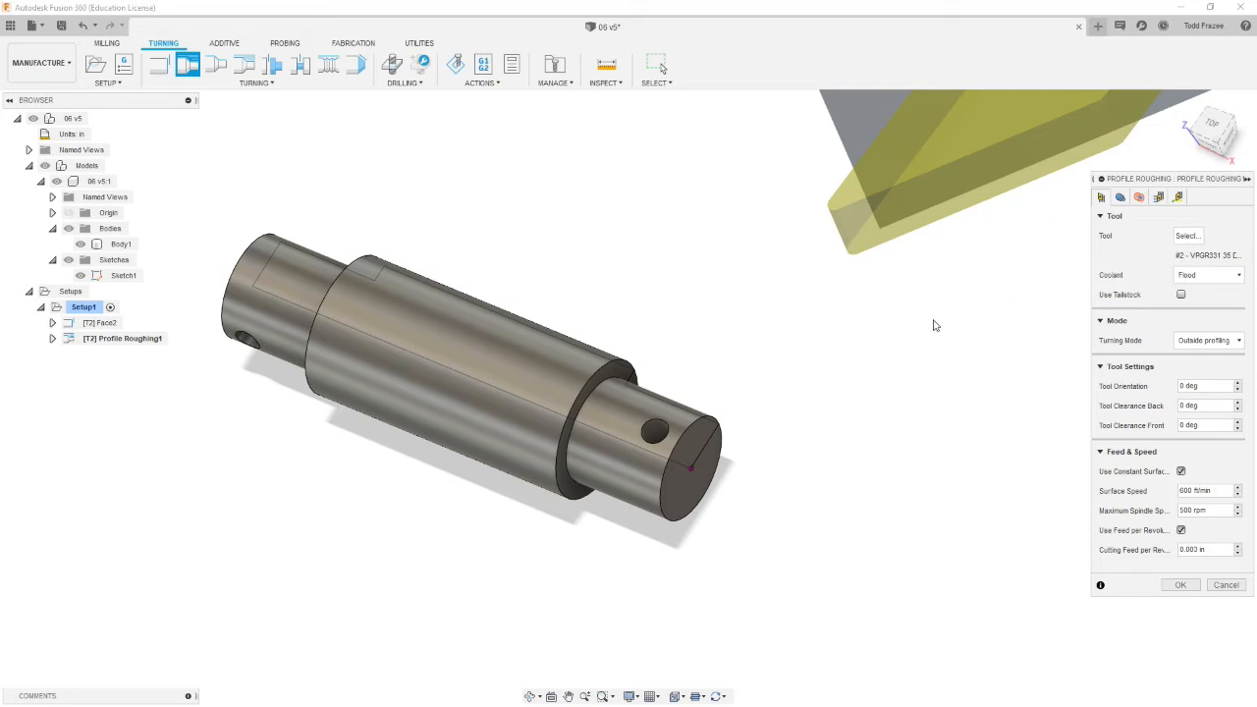
shift+middle_drag(685, 316, 722, 324)
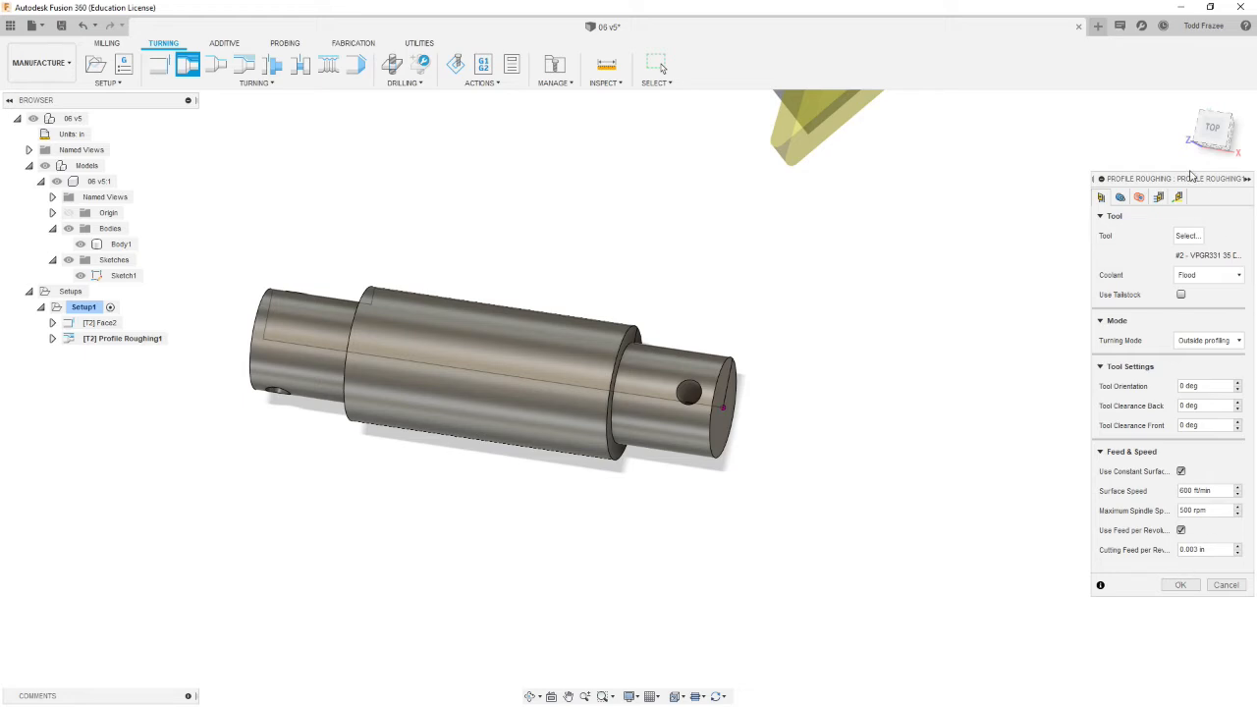
click(1120, 197)
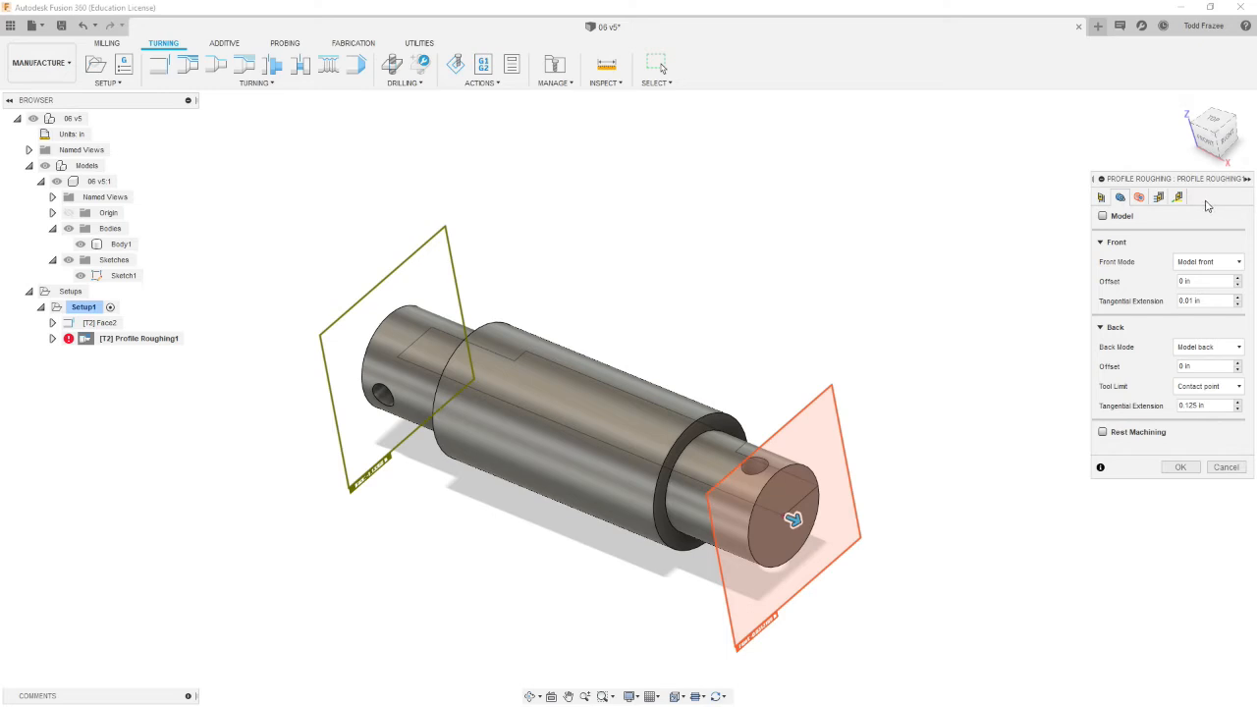
click(1103, 216)
shift+middle_drag(942, 275, 875, 272)
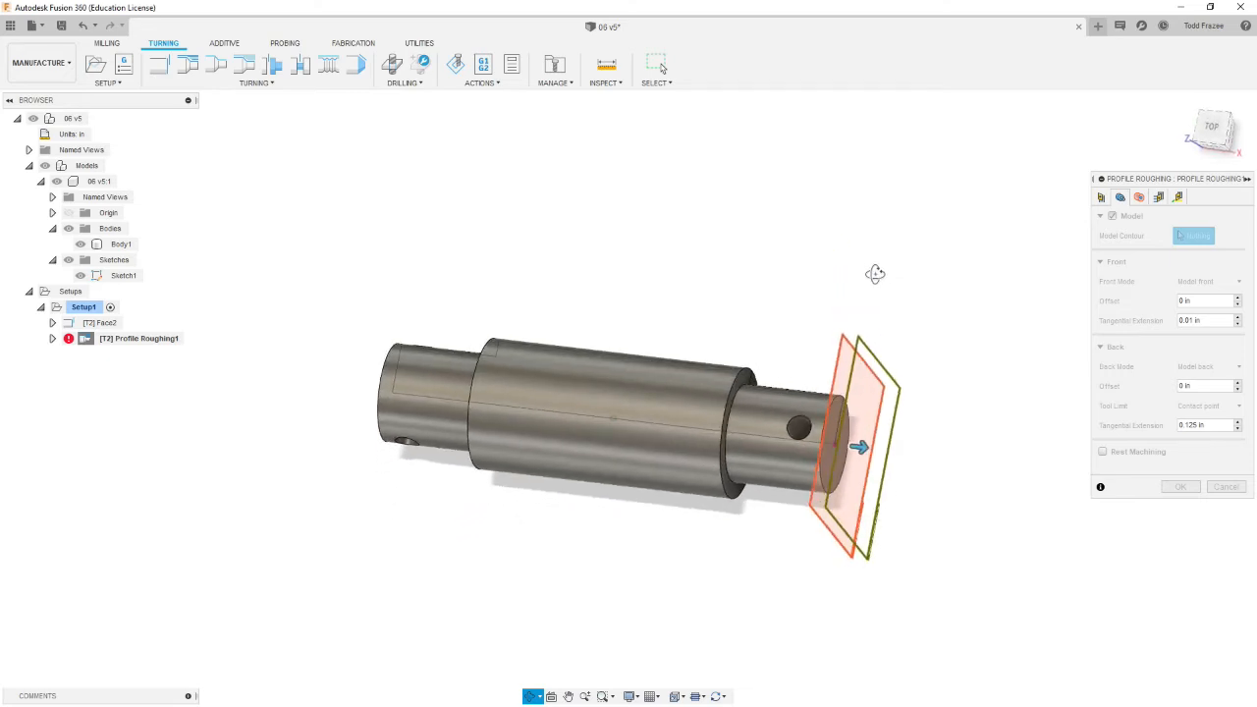
click(786, 391)
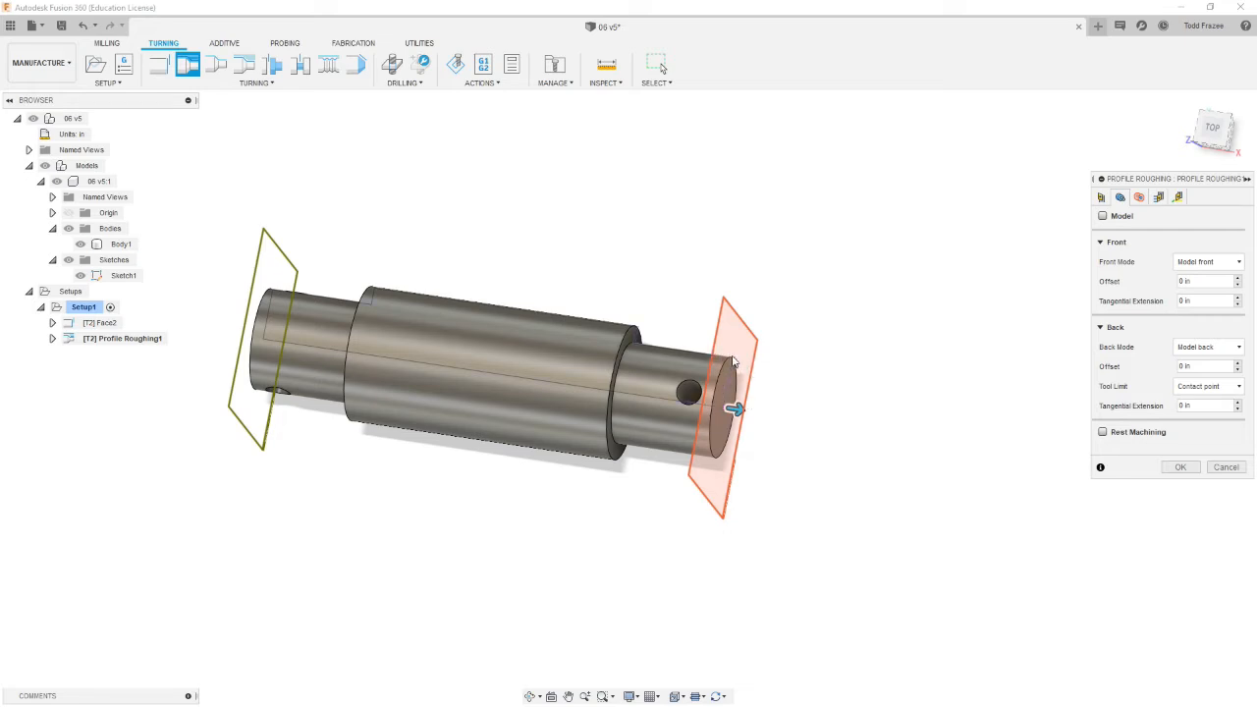
Step: Check the front and back tangential extension fields of the roughing geometry
click(1130, 304)
click(1210, 301)
click(1200, 406)
click(261, 305)
Step: Set the roughing inner radius to come from a selection and pick the circular edge at the shaft's end face
click(1141, 197)
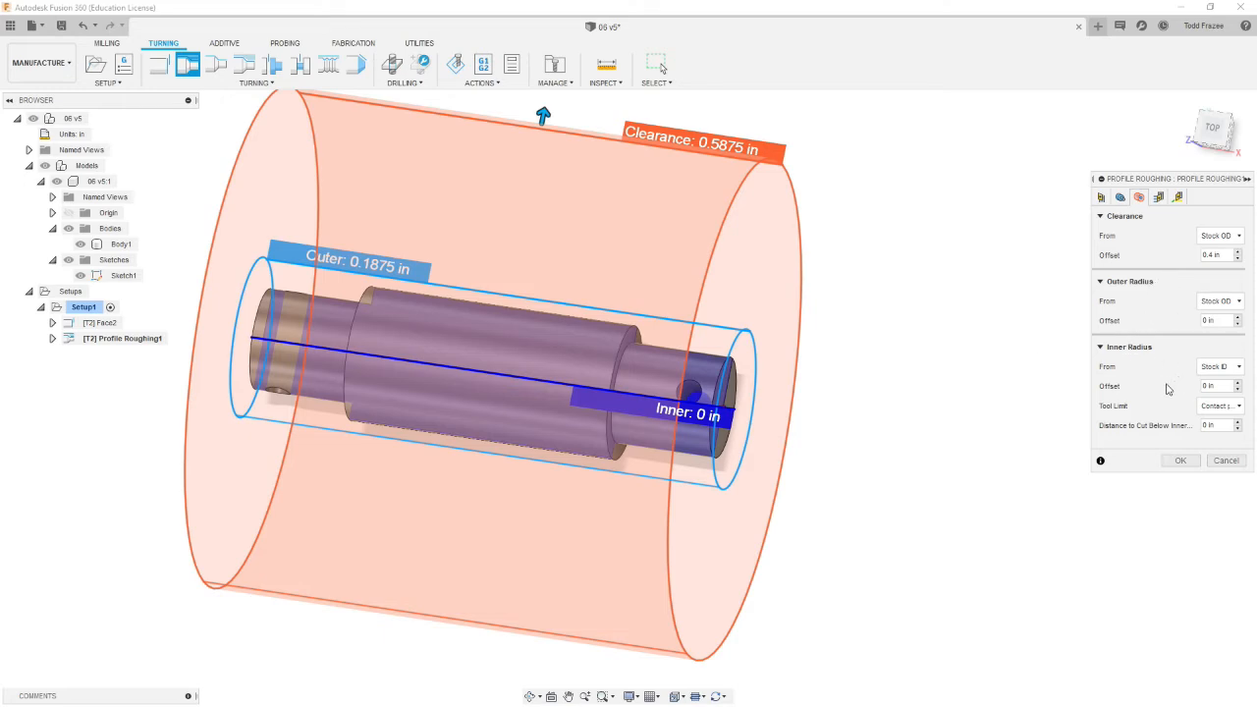
shift+middle_drag(888, 417, 831, 377)
scroll(667, 458, up, 4)
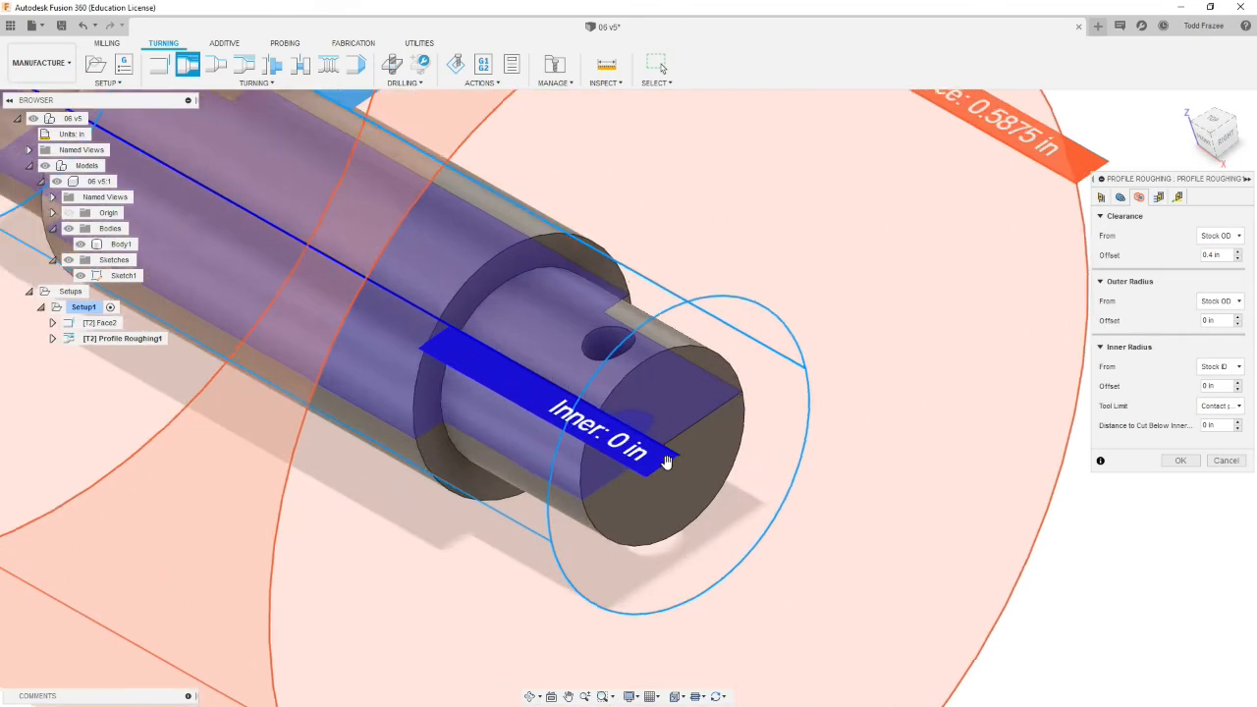
scroll(669, 462, up, 2)
scroll(515, 447, down, 4)
shift+middle_drag(512, 479, 943, 487)
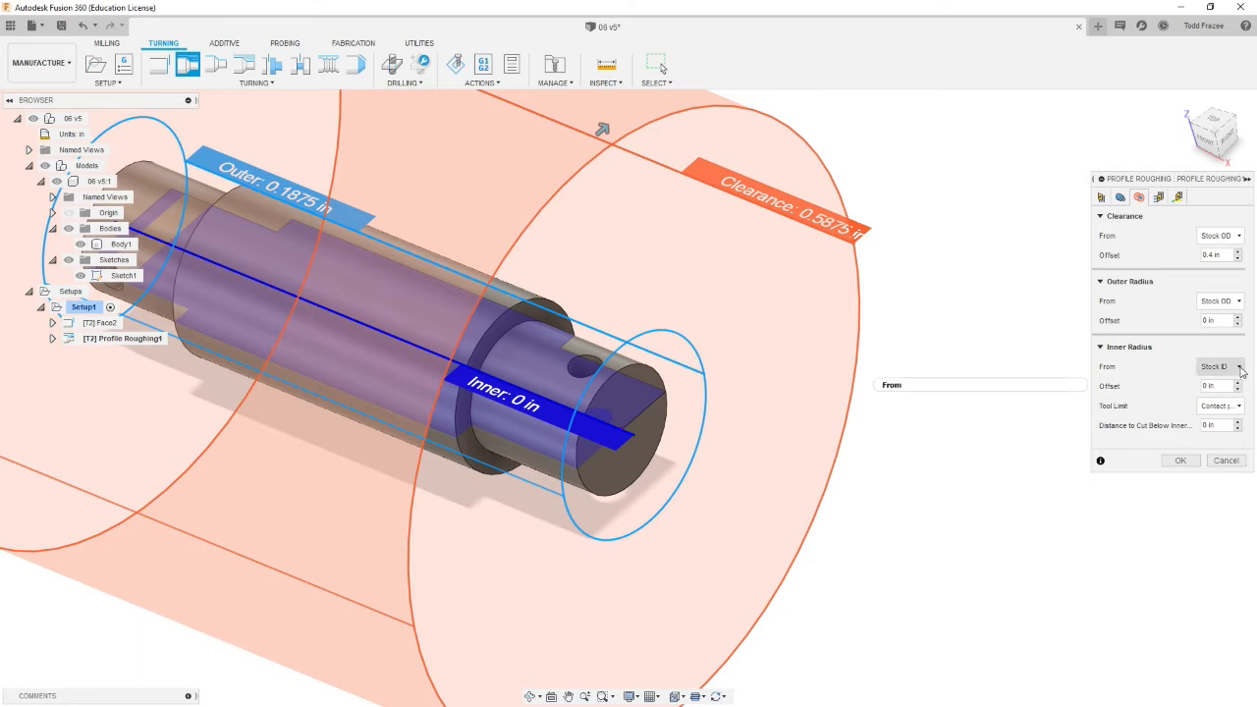
click(1240, 368)
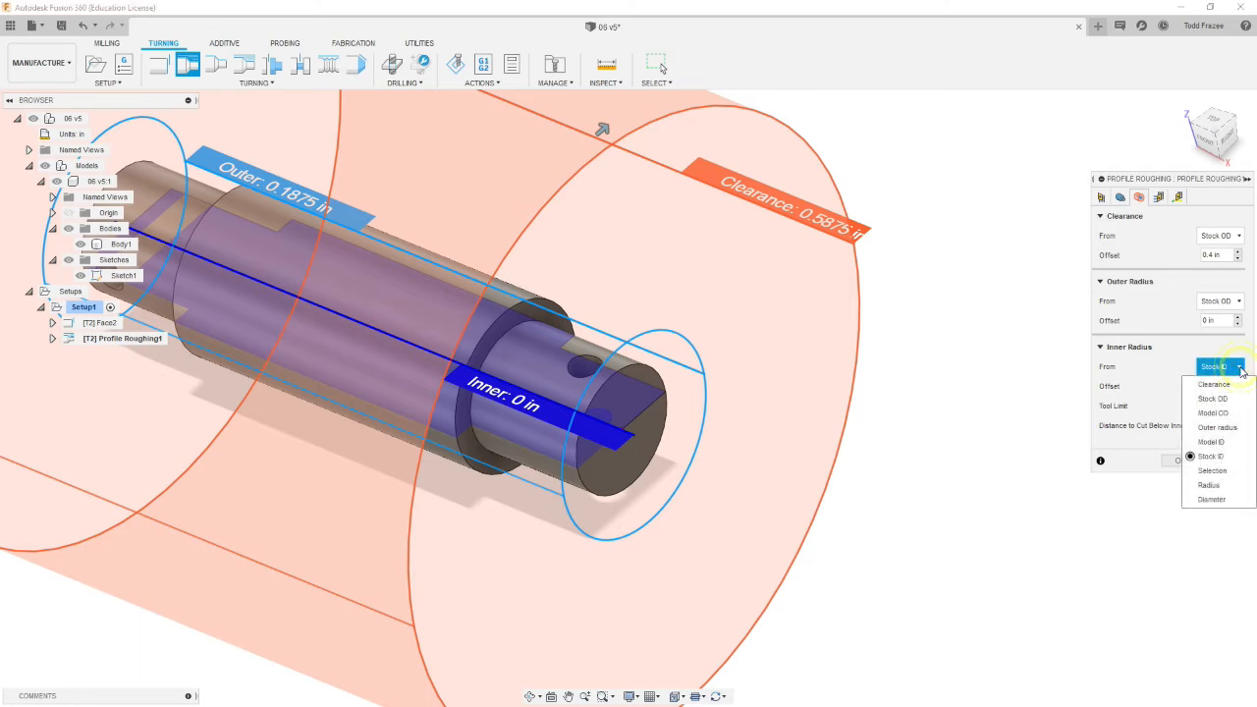
click(1212, 471)
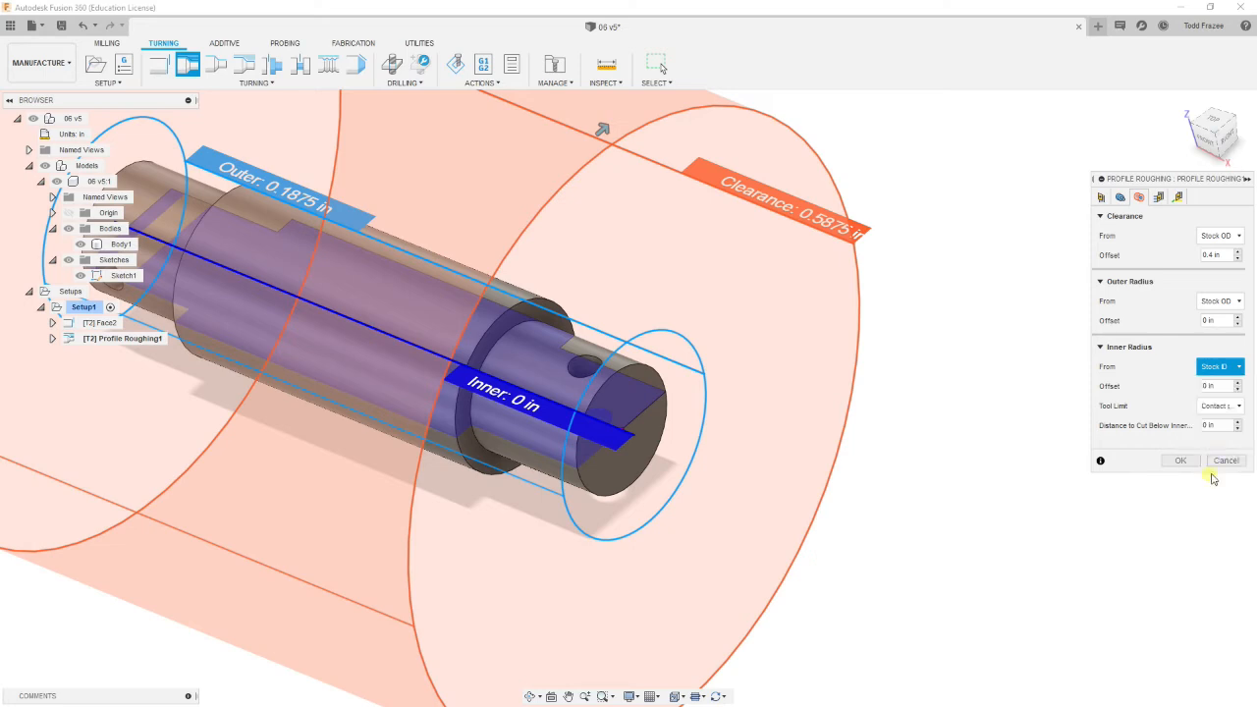
click(642, 370)
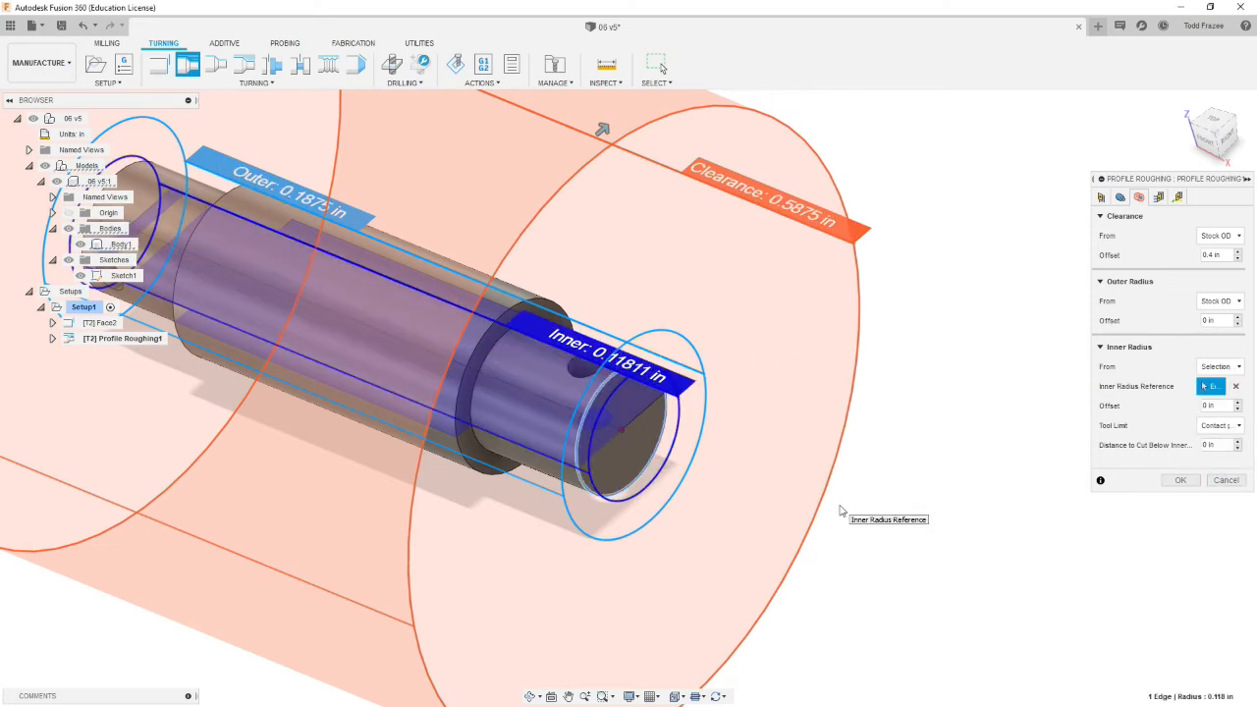
Step: Set the roughing depth of cut to .03 in
scroll(727, 423, down, 3)
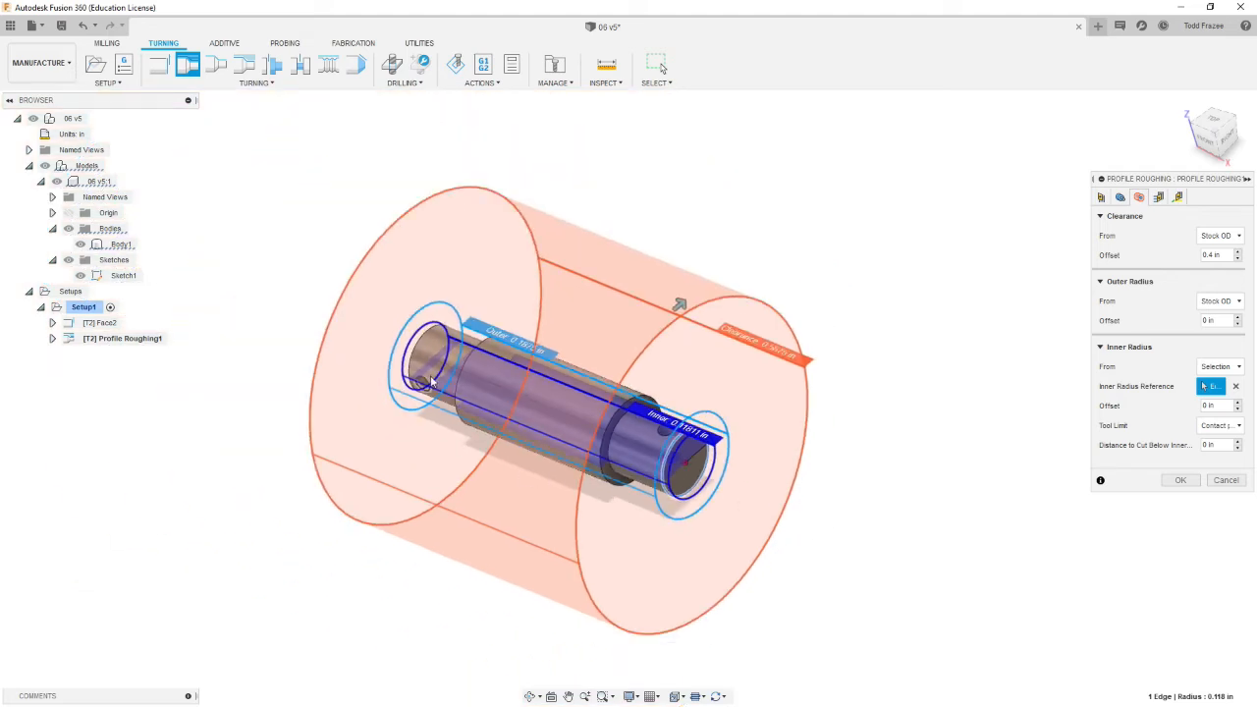
scroll(602, 362, up, 1)
scroll(762, 355, up, 1)
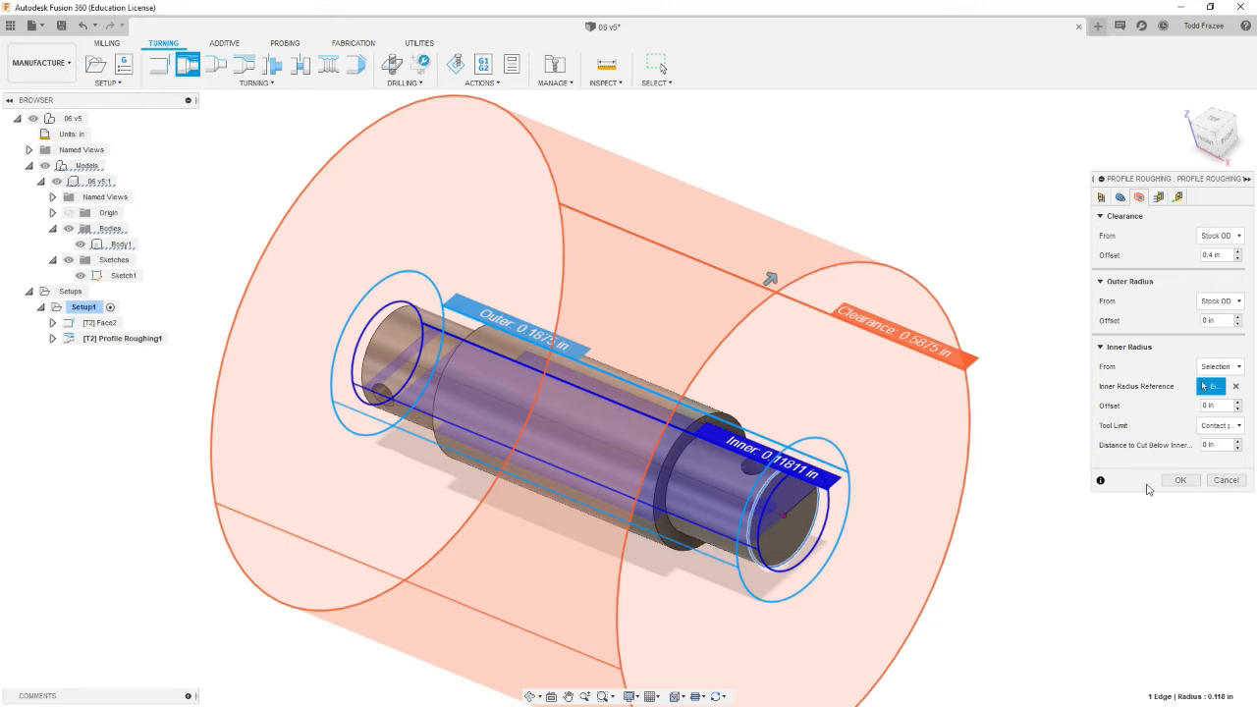
click(1159, 196)
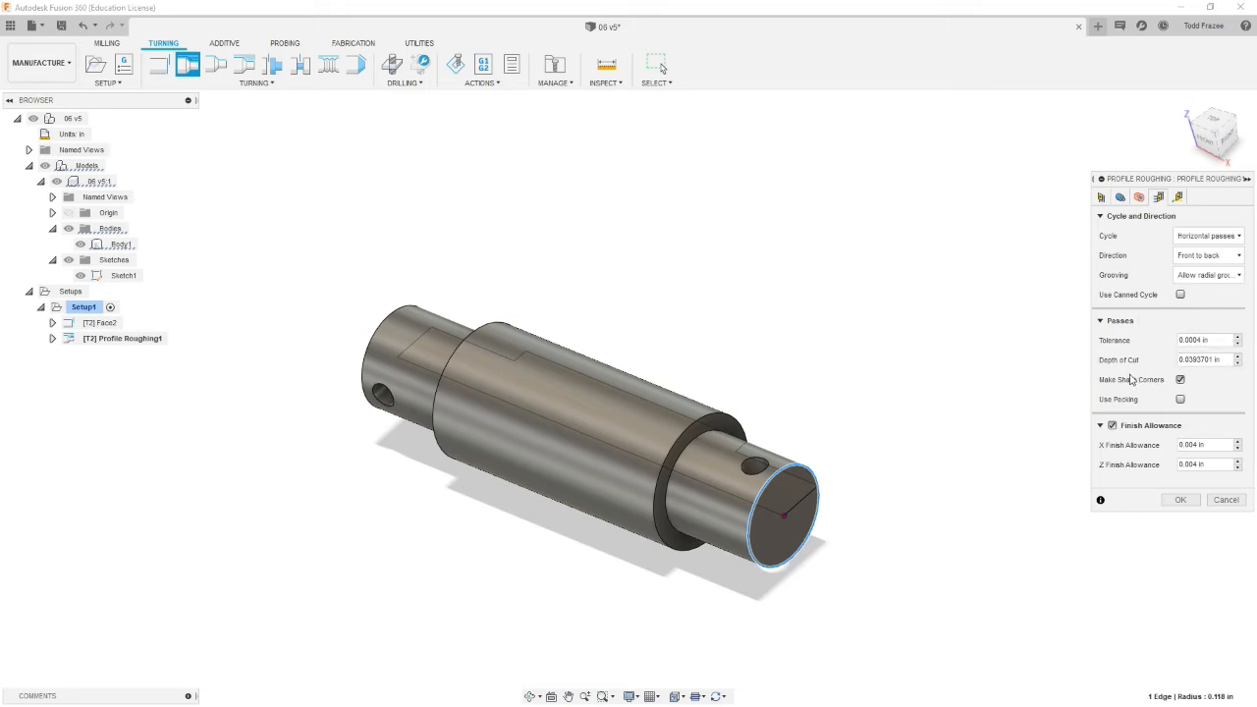
click(1228, 361)
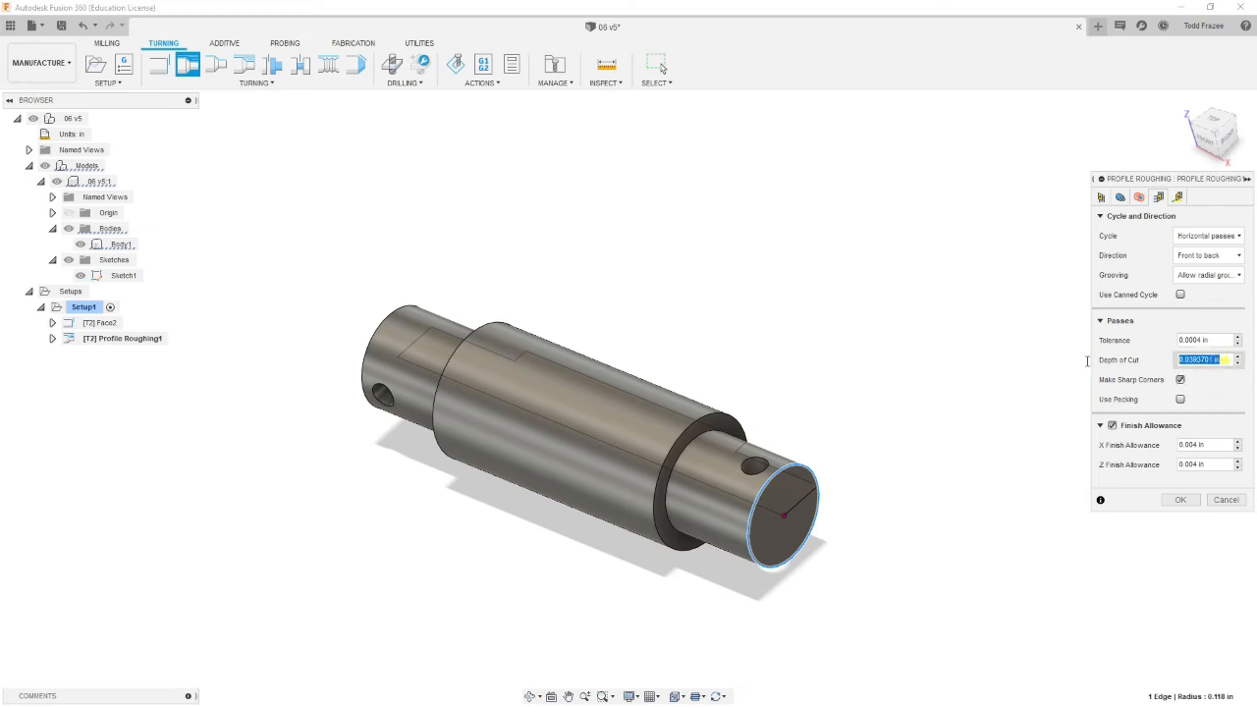
text(.03)
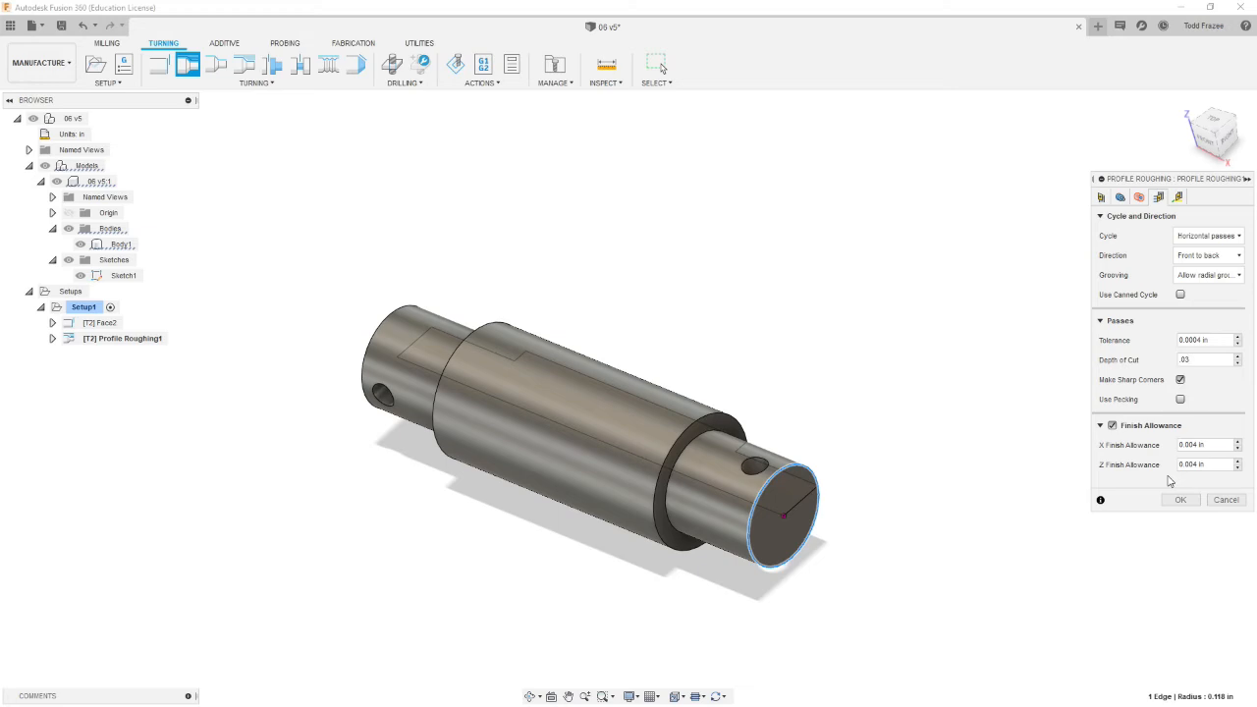
Step: Review the finish allowance and linking settings and accept the profile roughing operation
click(1215, 464)
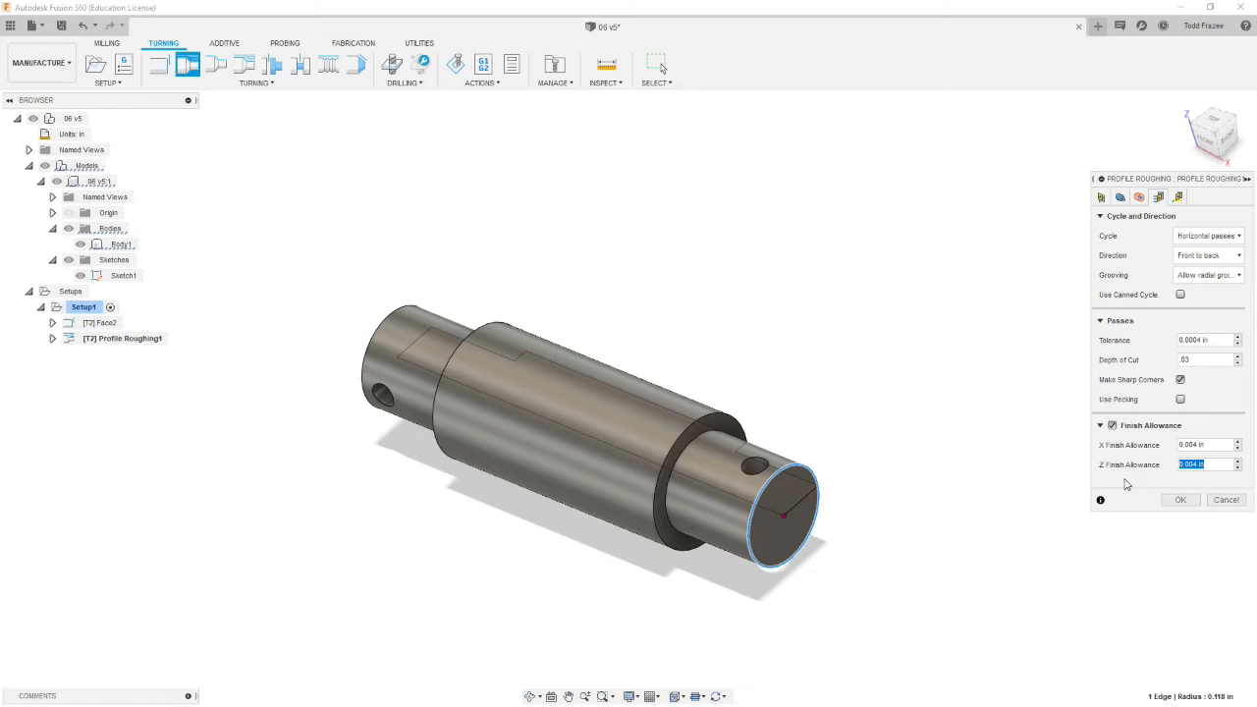
click(1178, 197)
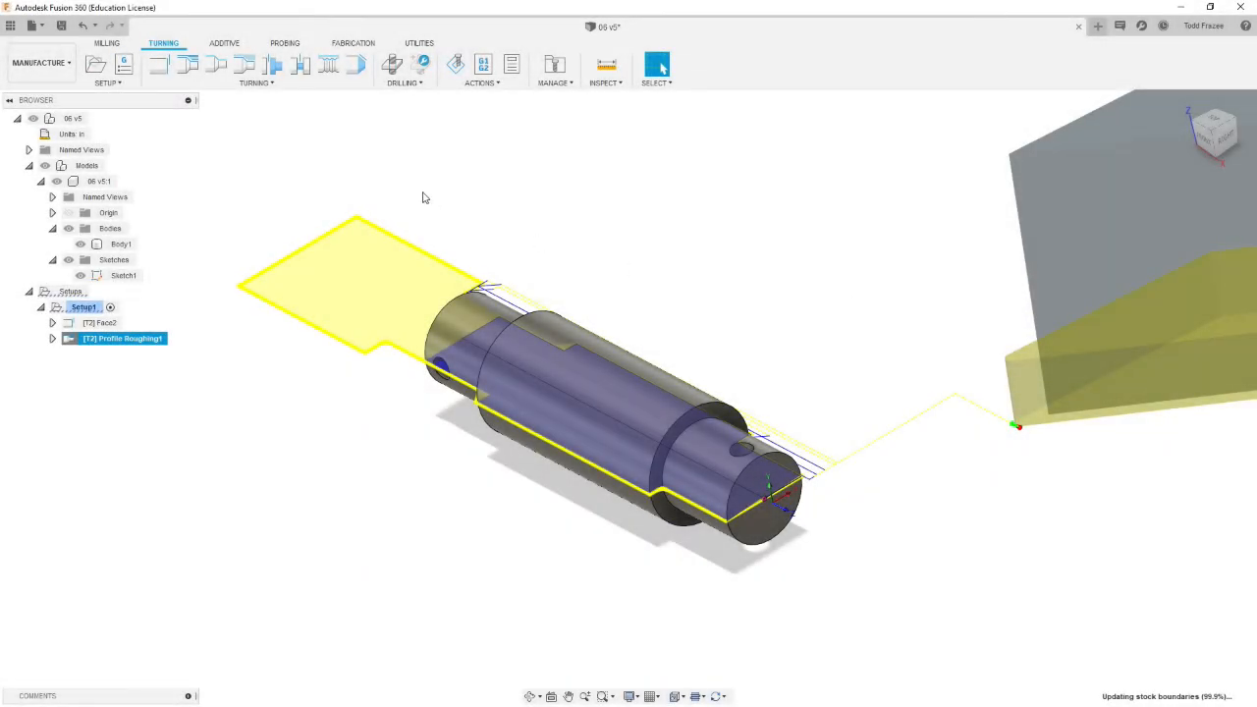
Step: Examine the generated profile roughing toolpath along the shaft from different views
shift+middle_drag(424, 197, 475, 271)
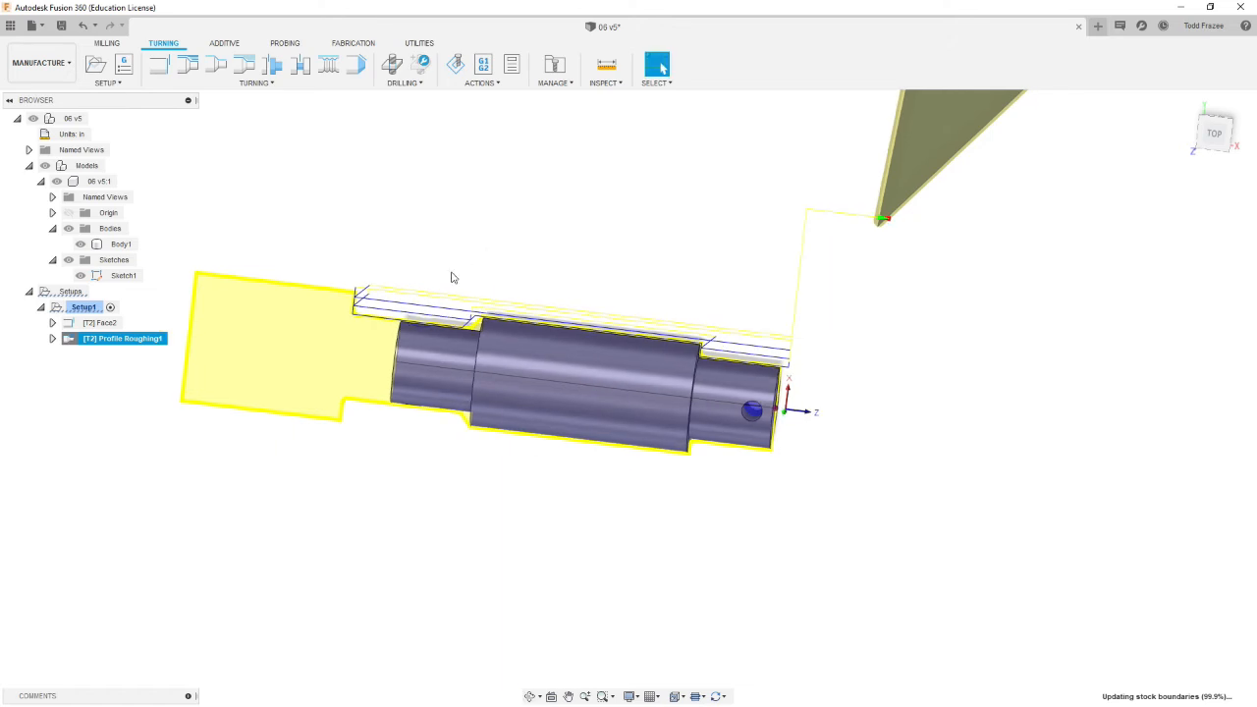
scroll(331, 297, up, 3)
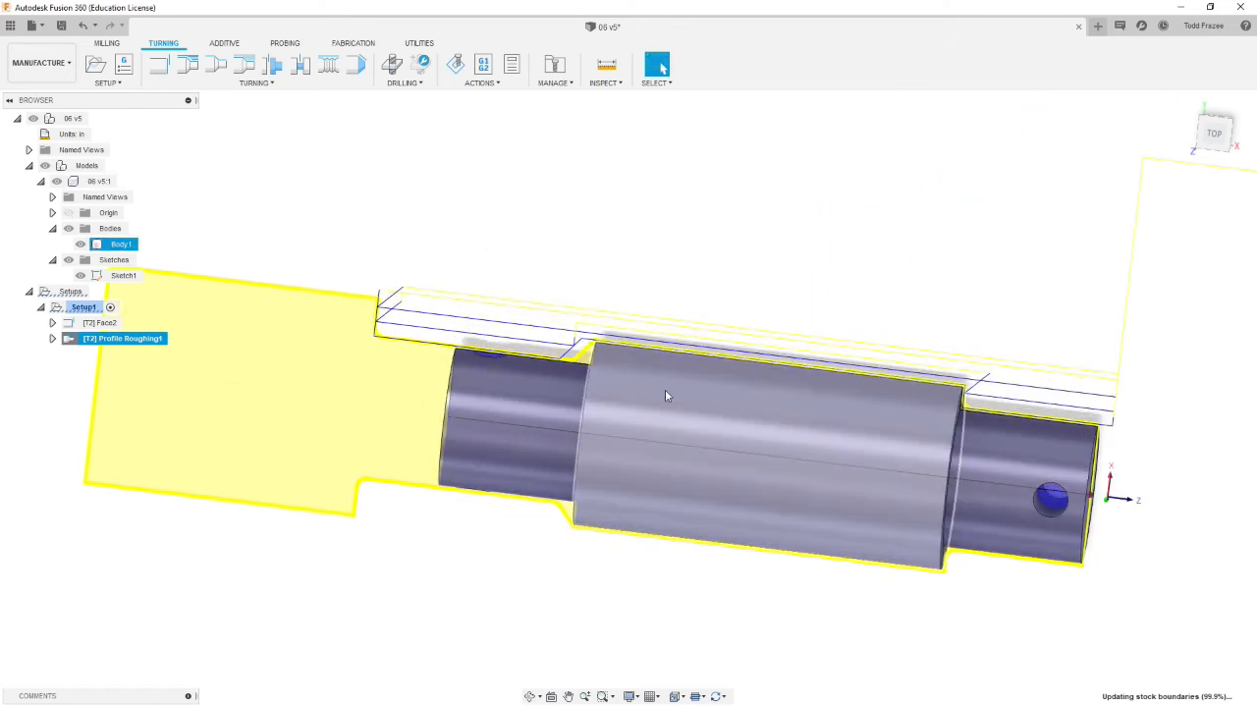
scroll(842, 398, down, 4)
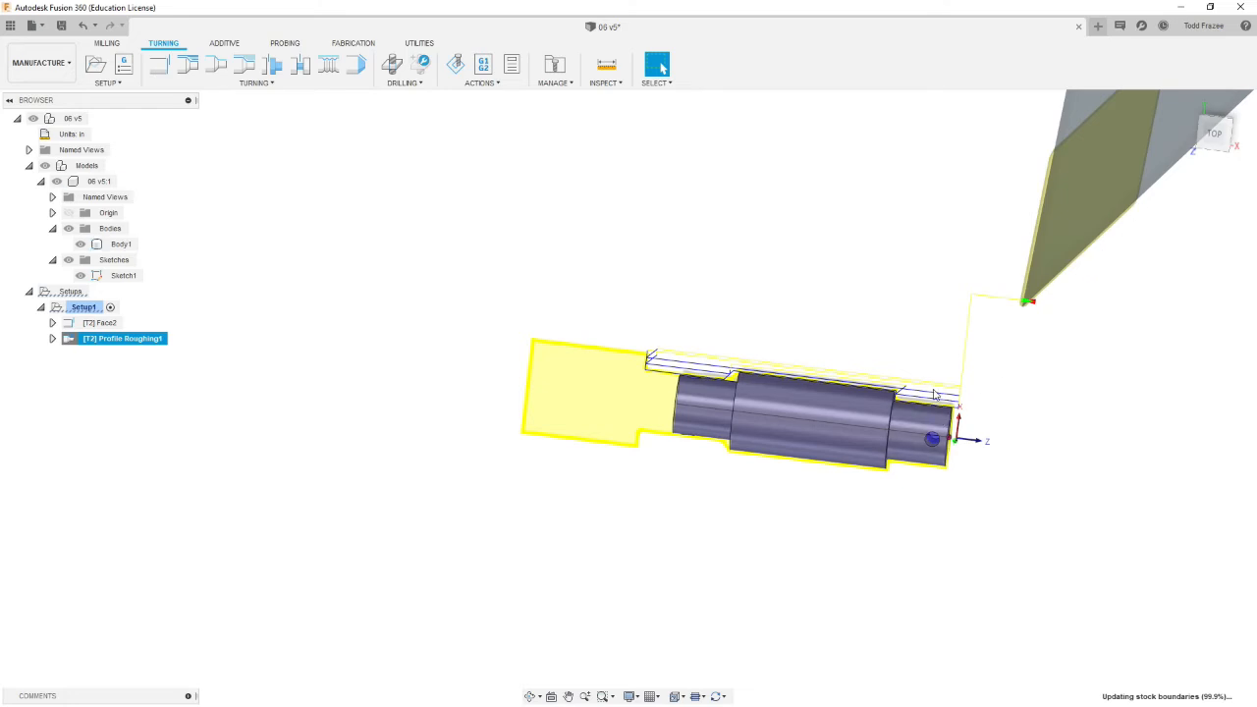
scroll(896, 389, up, 2)
scroll(896, 389, up, 3)
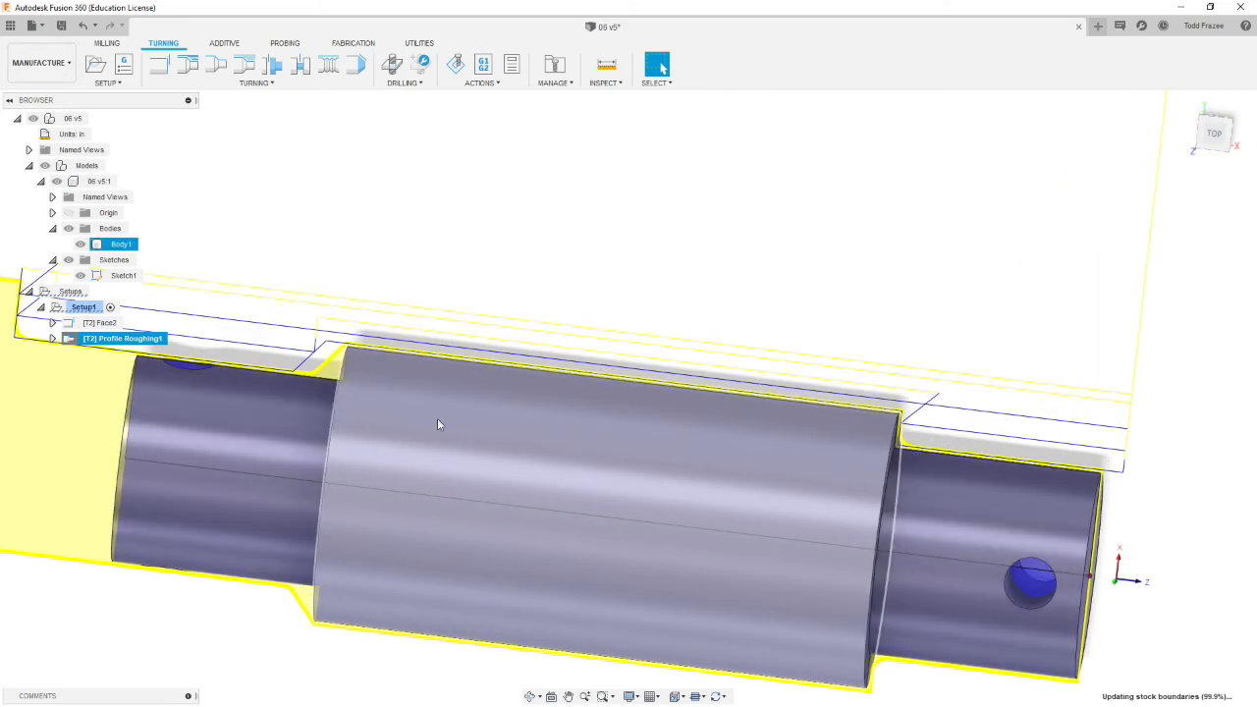
scroll(439, 452, down, 5)
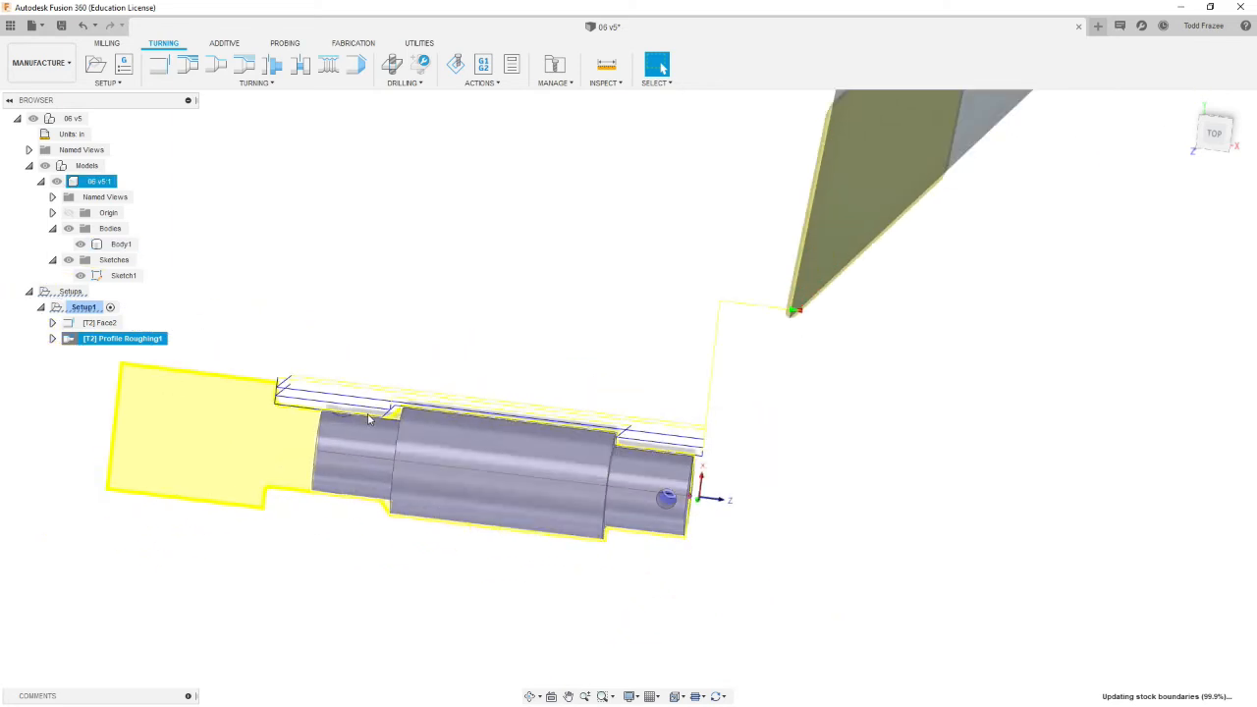
shift+middle_drag(419, 501, 569, 487)
scroll(491, 559, down, 3)
scroll(562, 541, up, 4)
shift+middle_drag(587, 579, 639, 570)
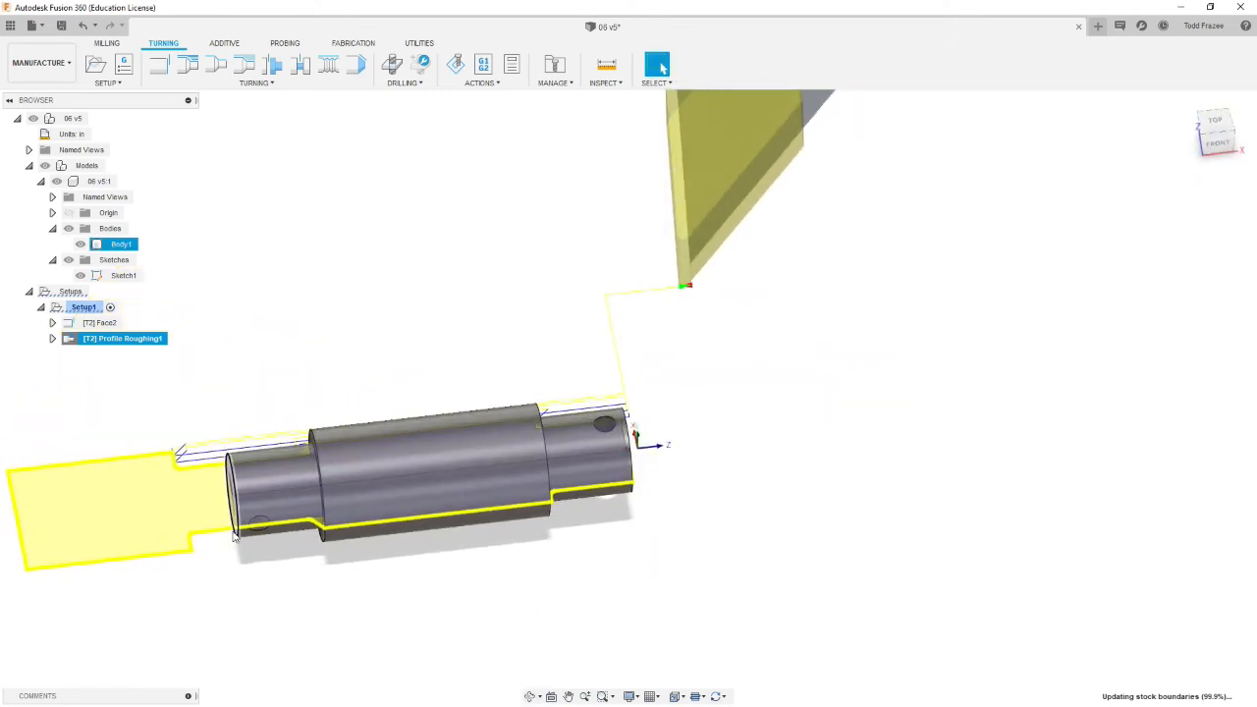
shift+middle_drag(266, 553, 204, 573)
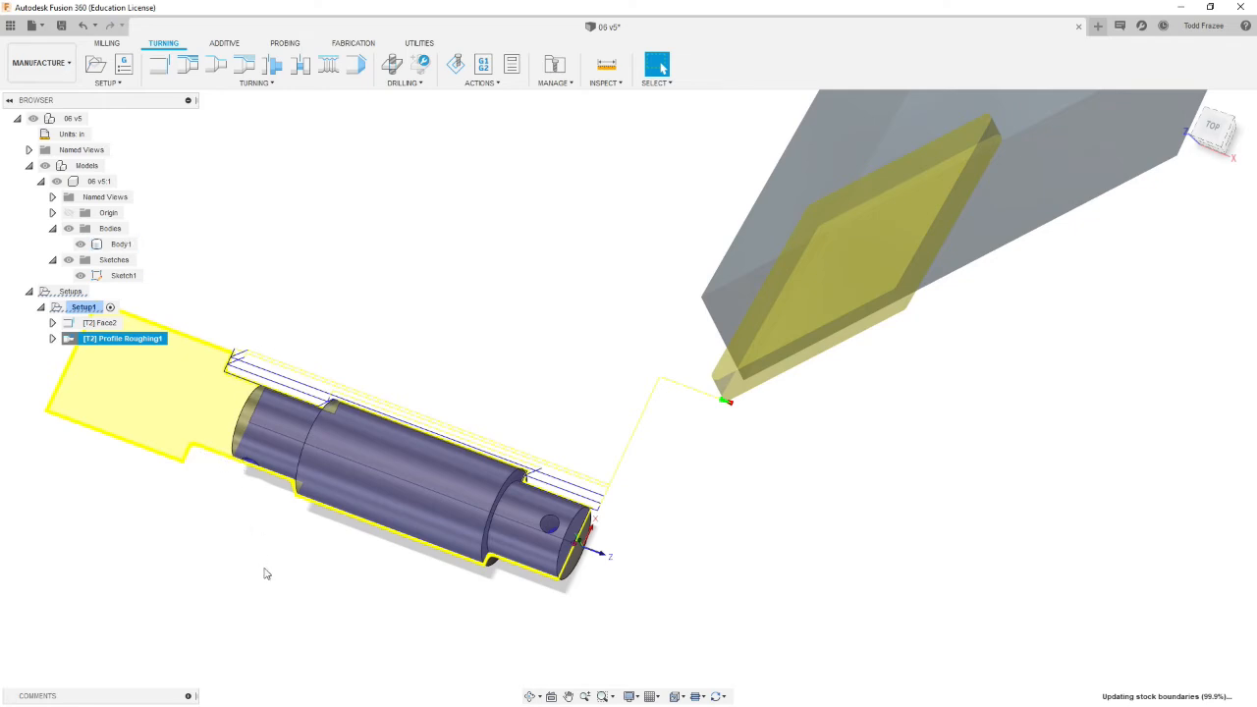
click(117, 514)
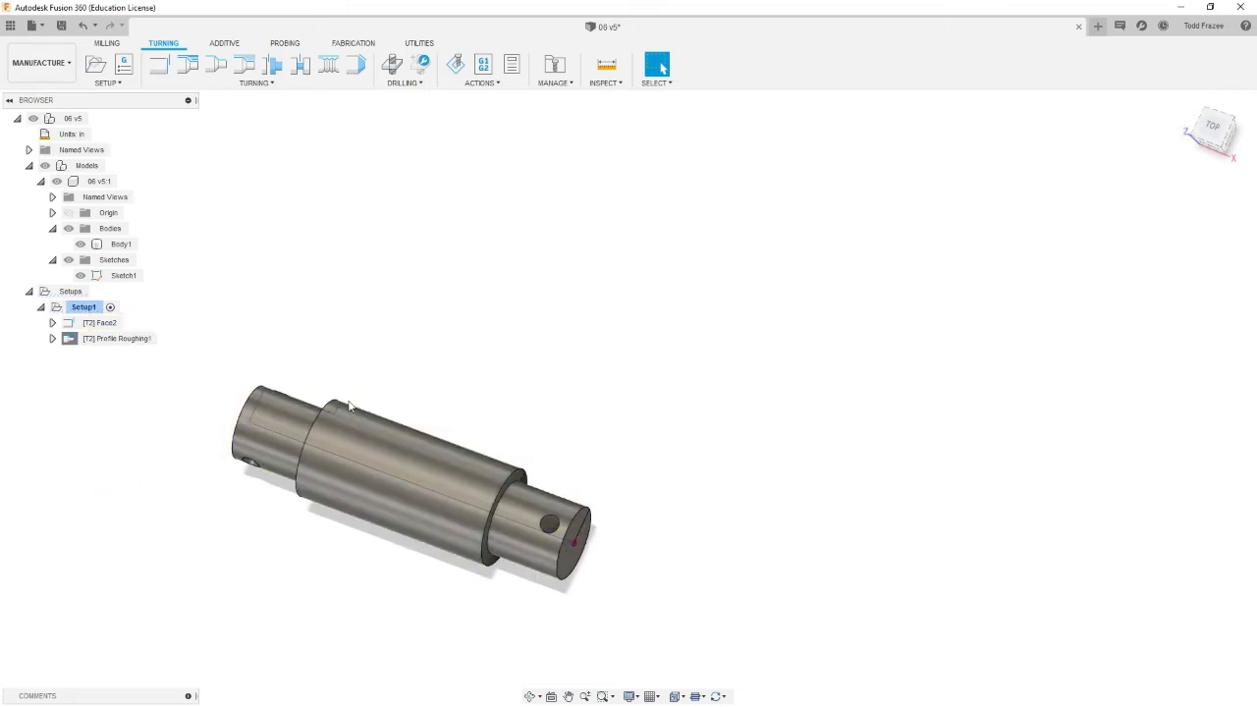
Step: Start a Turning Profile Finishing operation and chain-select the shaft's outer profile as the model contour
click(217, 70)
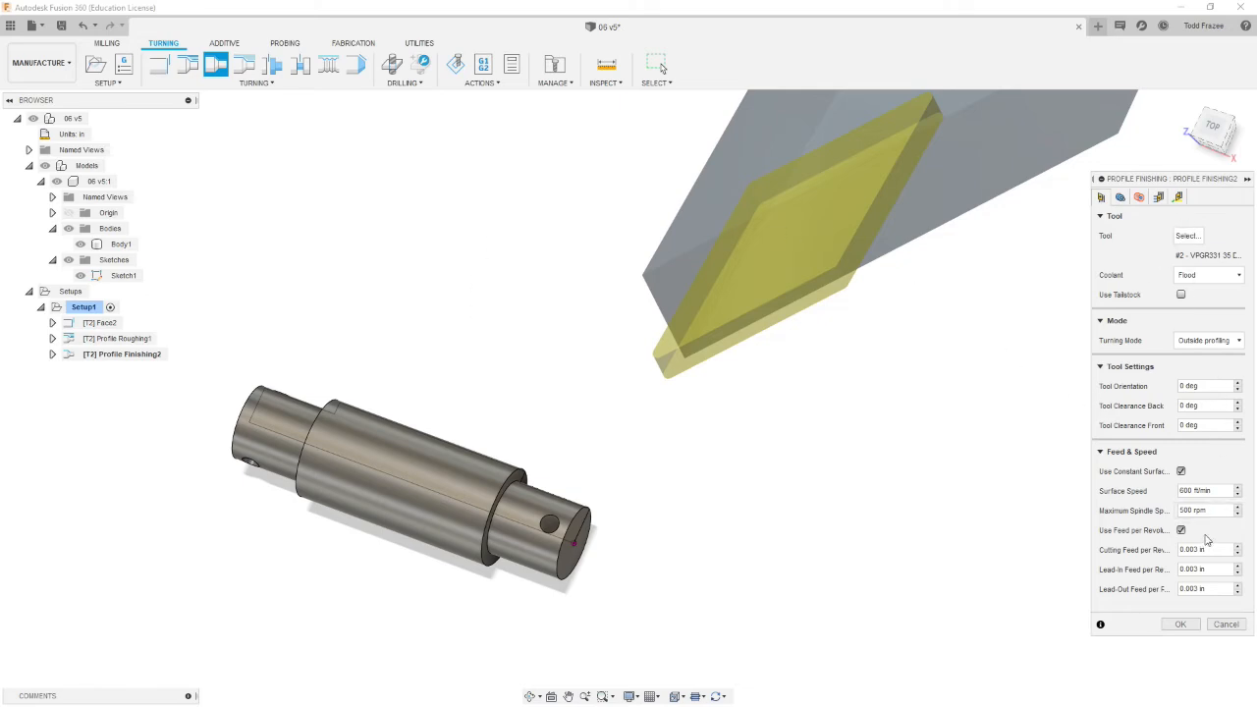
click(1121, 198)
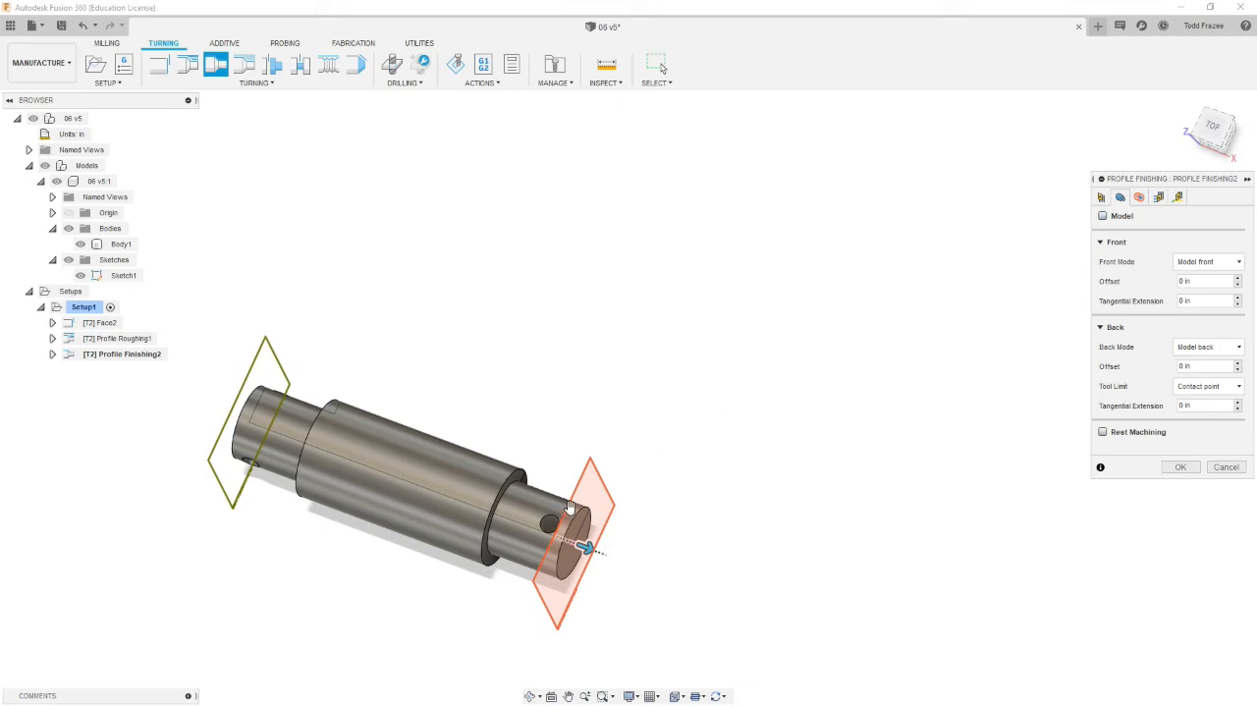
click(1103, 216)
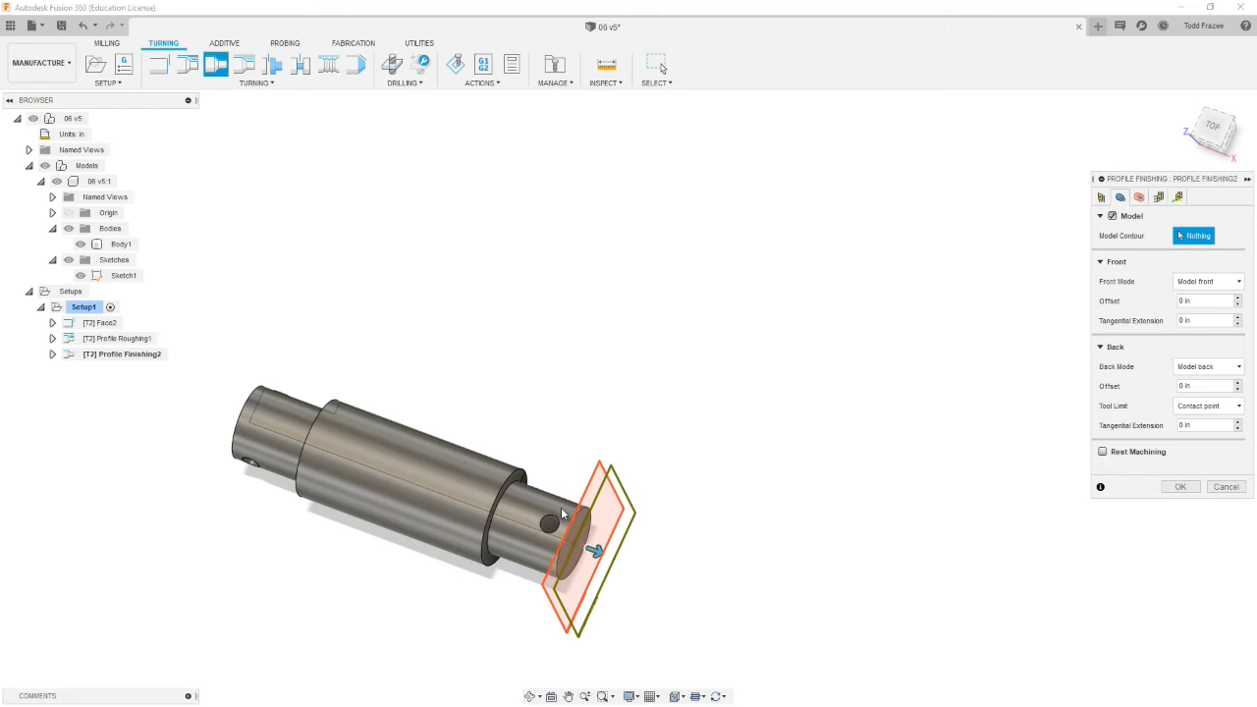
click(563, 504)
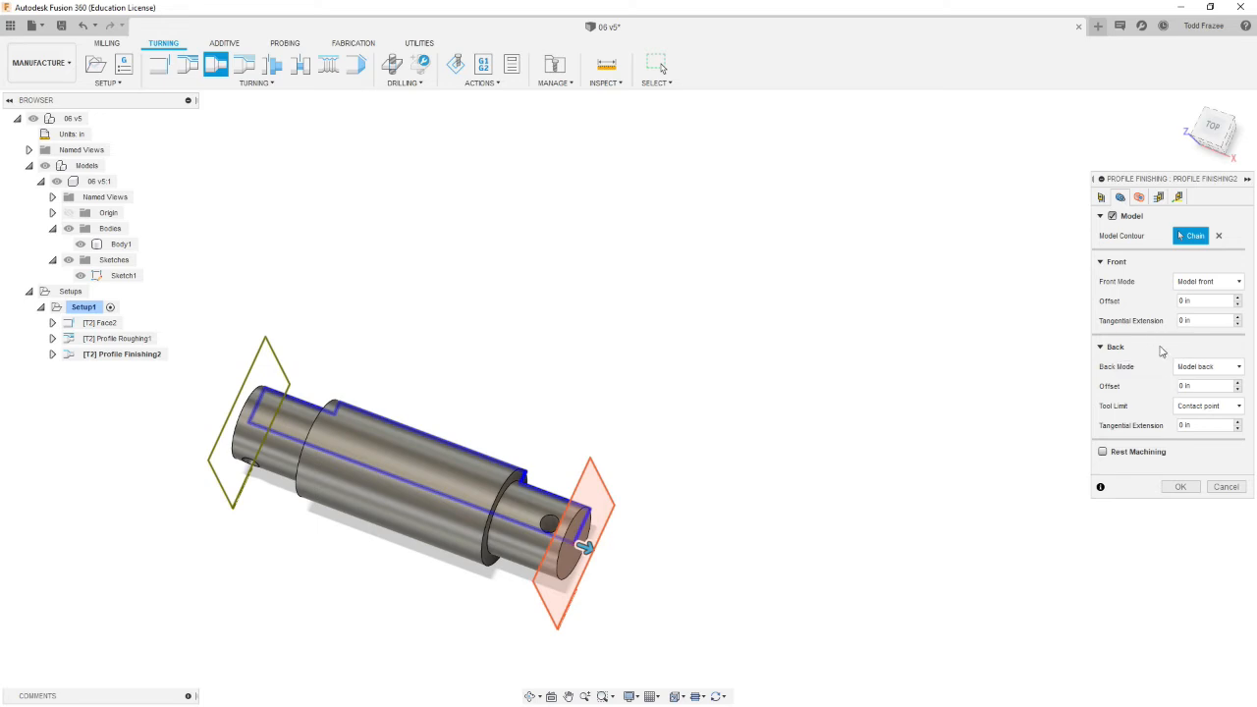
Step: Set the finishing front tangential extension to .01 in
click(1157, 326)
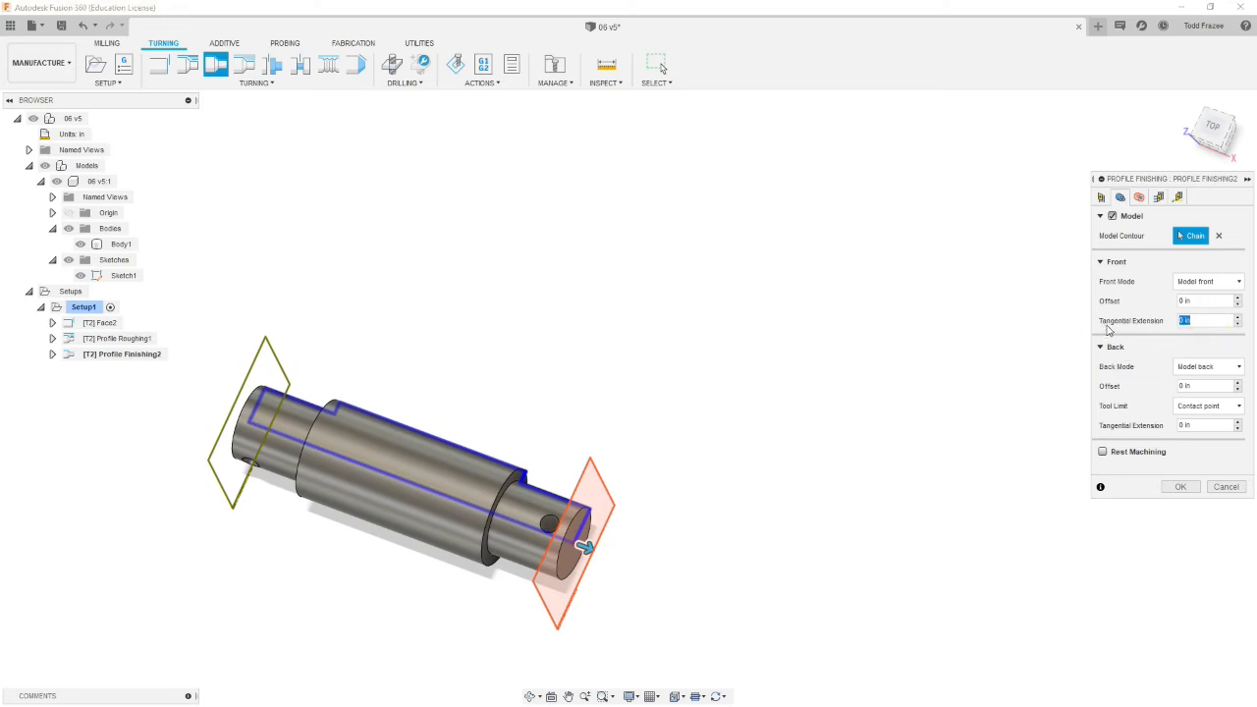
click(1210, 428)
Step: Set the finishing inner radius to come from a selected edge at the shaft's small end
click(1139, 198)
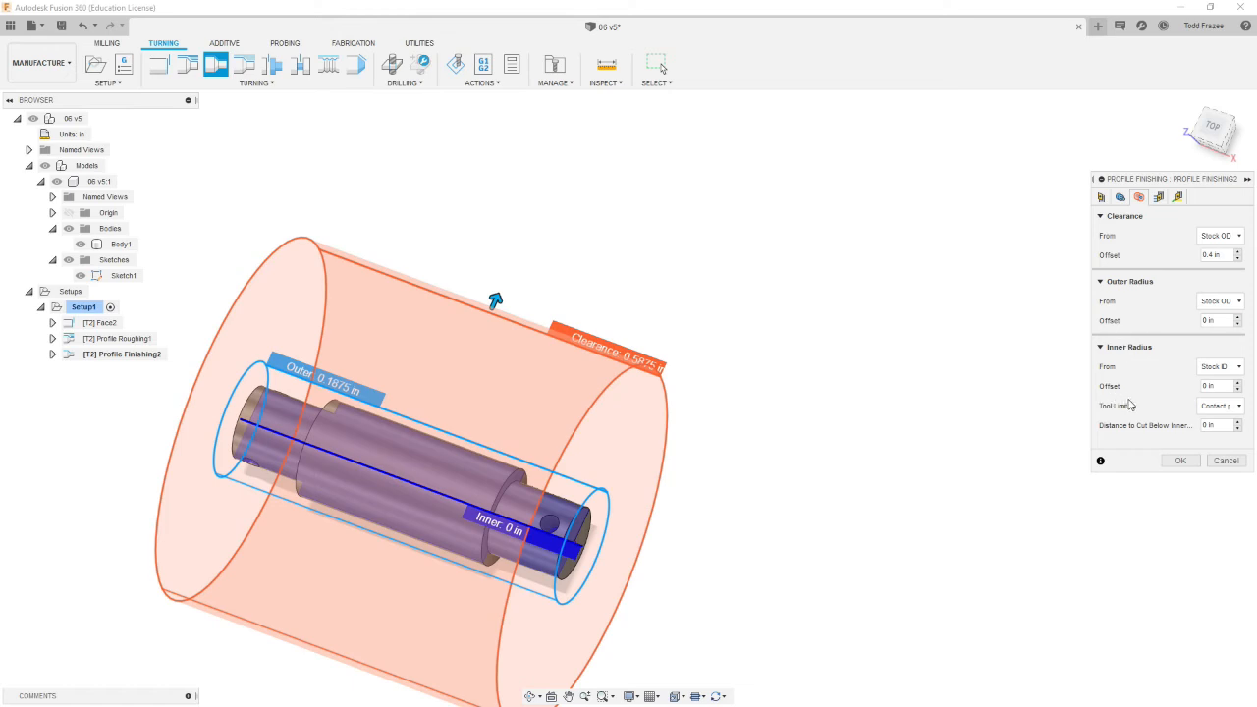
click(1241, 366)
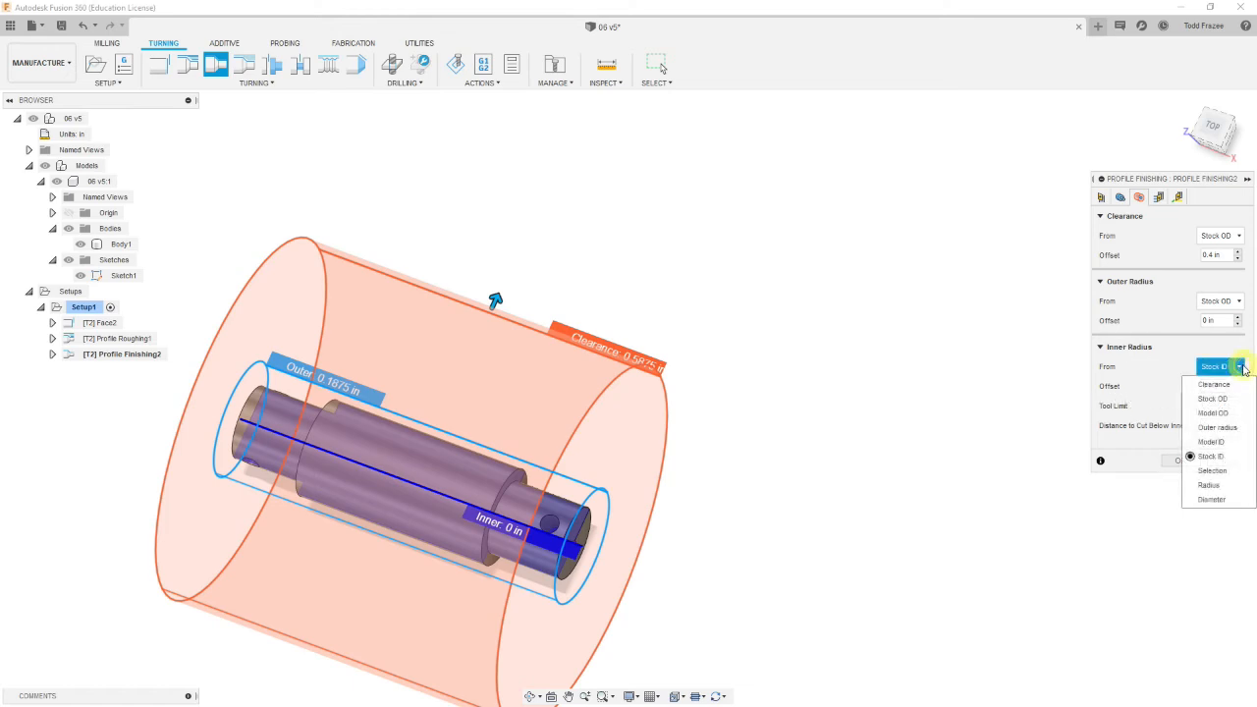
click(1213, 470)
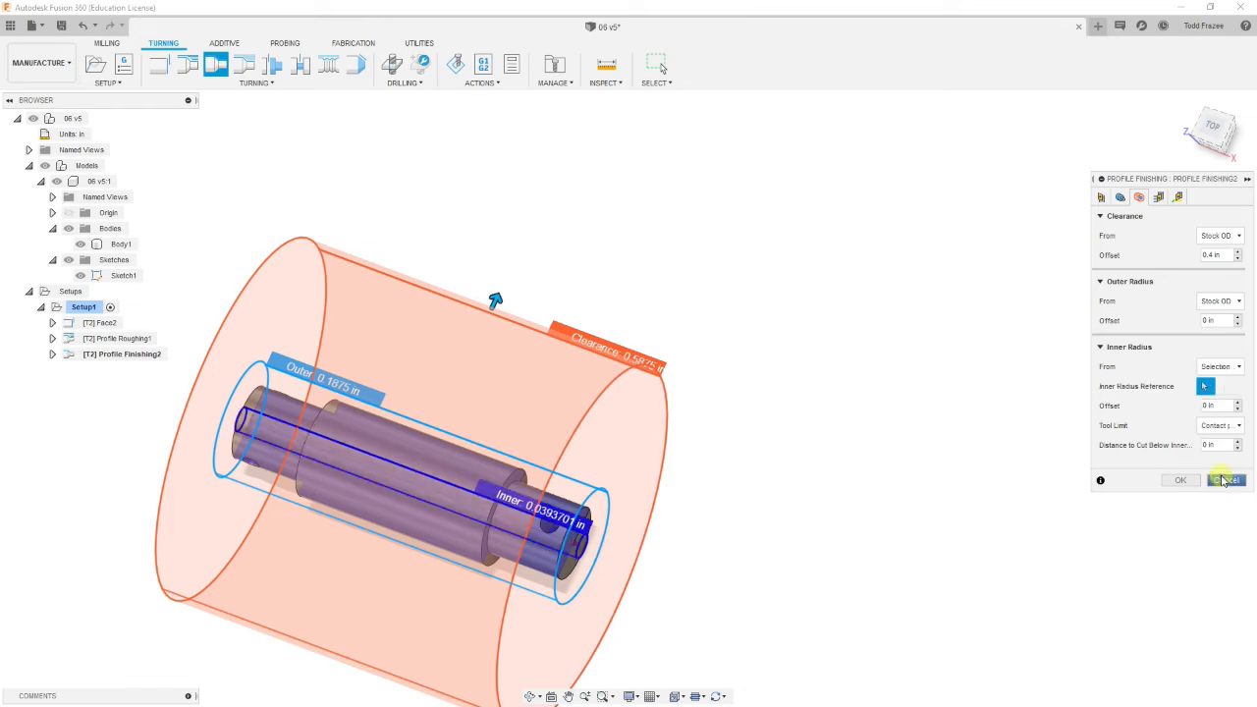
click(584, 510)
shift+middle_drag(798, 547, 780, 514)
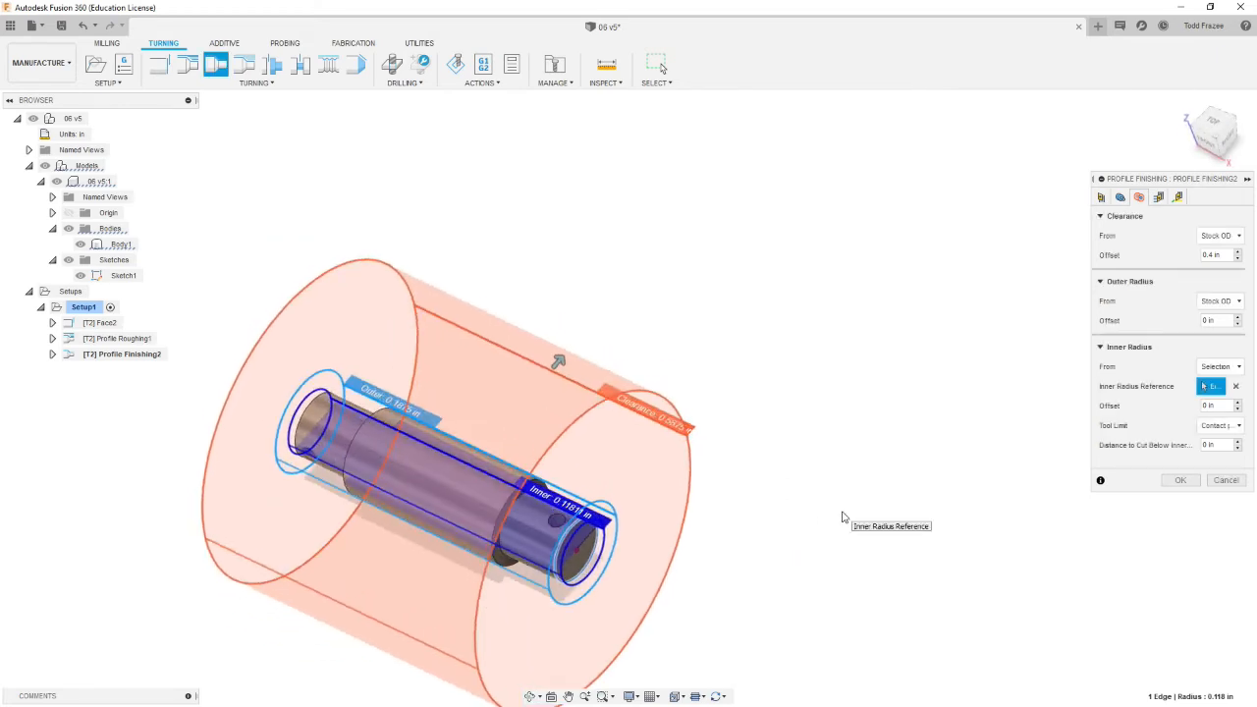
Step: Edit the stepover value in the profile finishing passes settings
click(1158, 197)
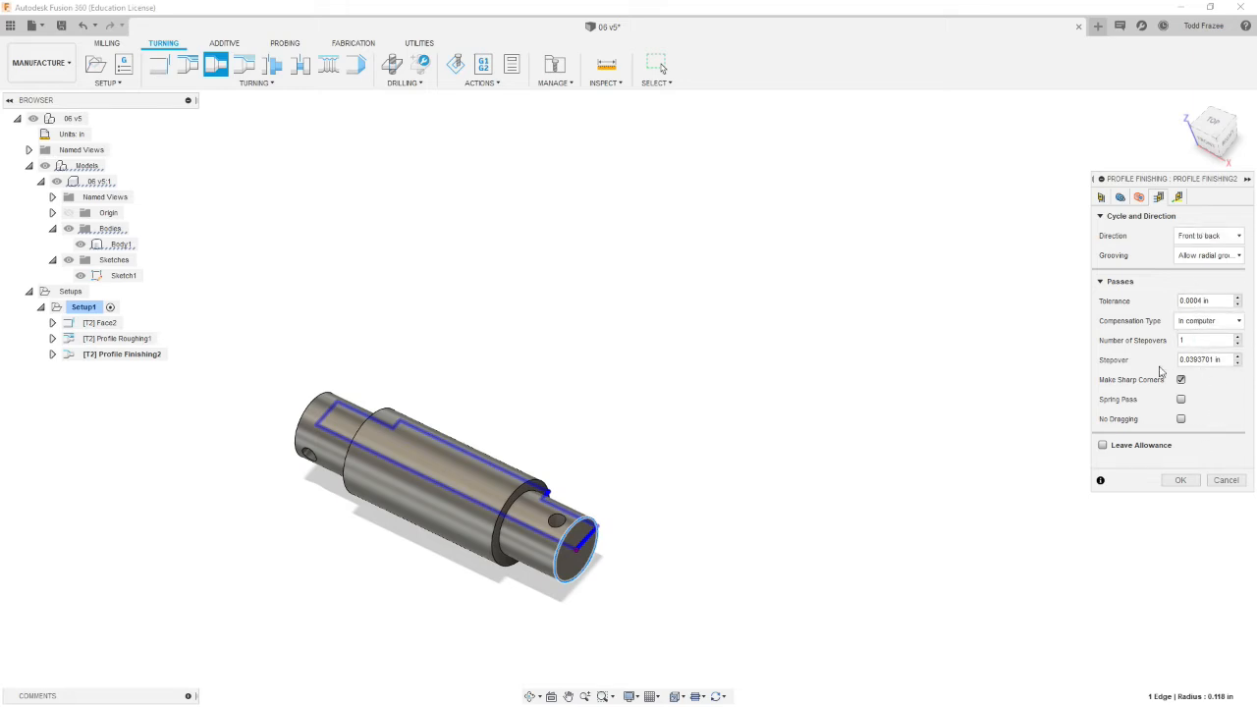
click(1227, 359)
text(.004)
Step: Set the linear lead-in angle to 0, turn off the lead-out, and accept the profile finishing operation
click(1178, 197)
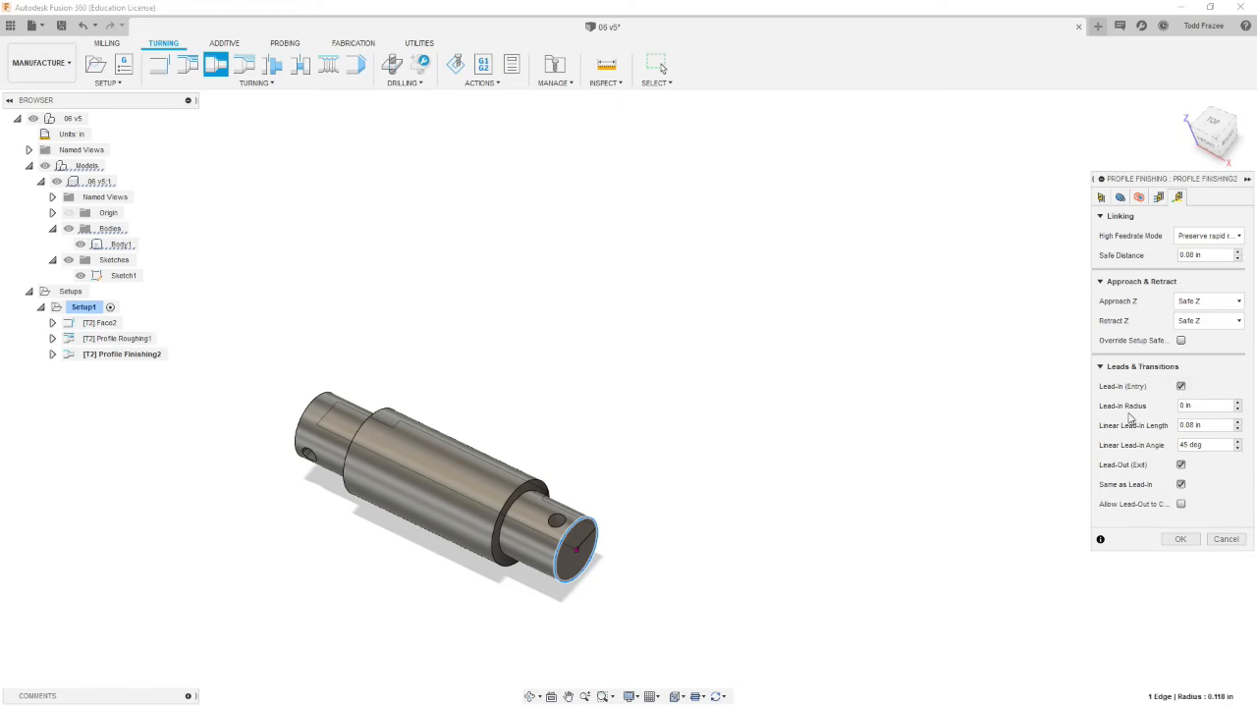
click(1129, 451)
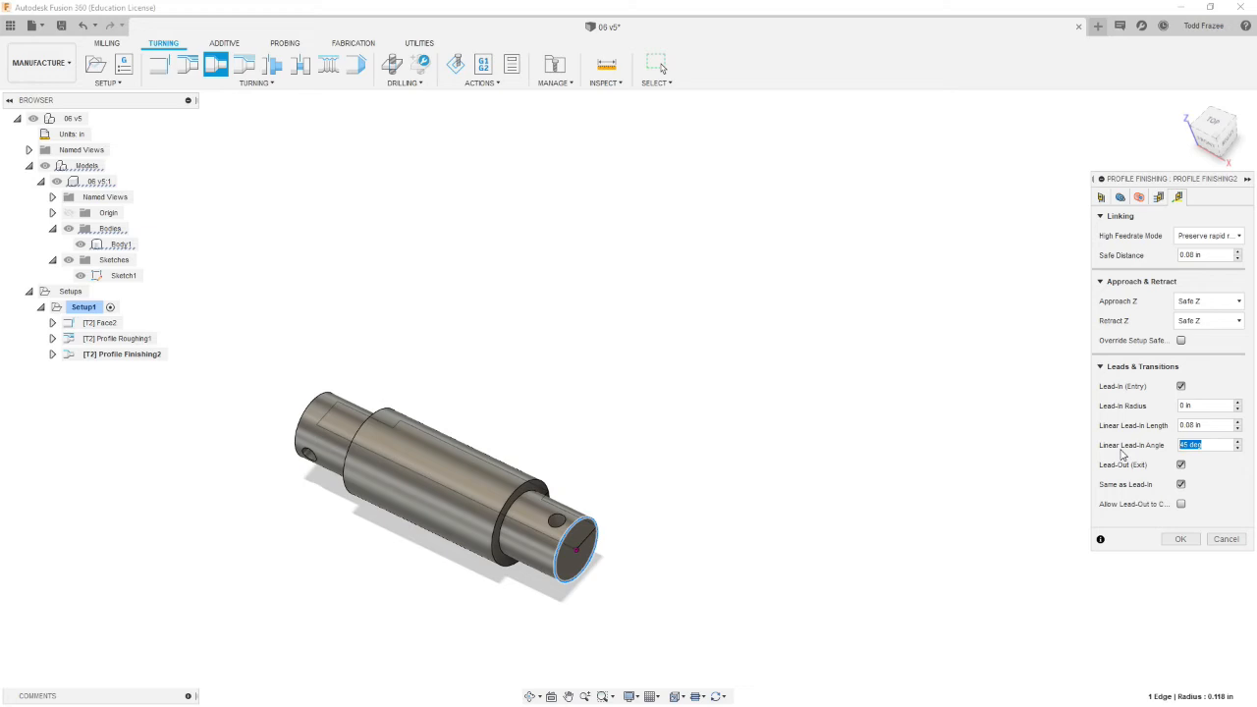
text(0)
click(1182, 466)
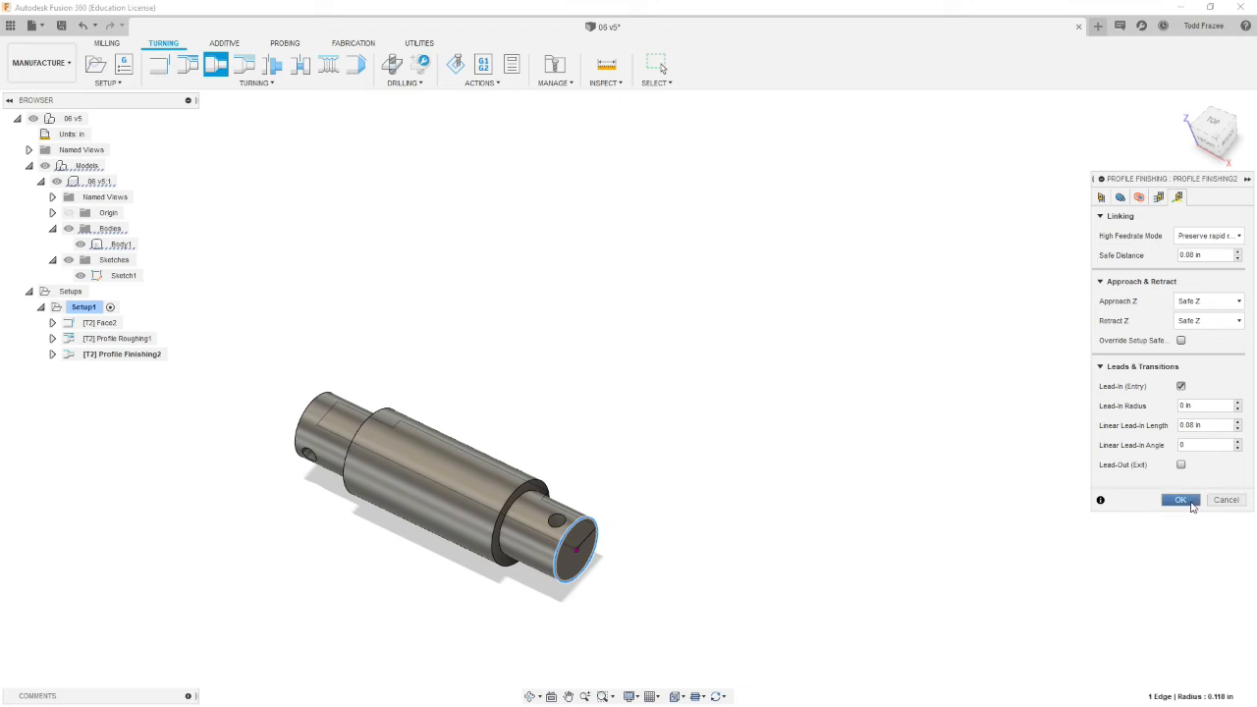
click(1182, 501)
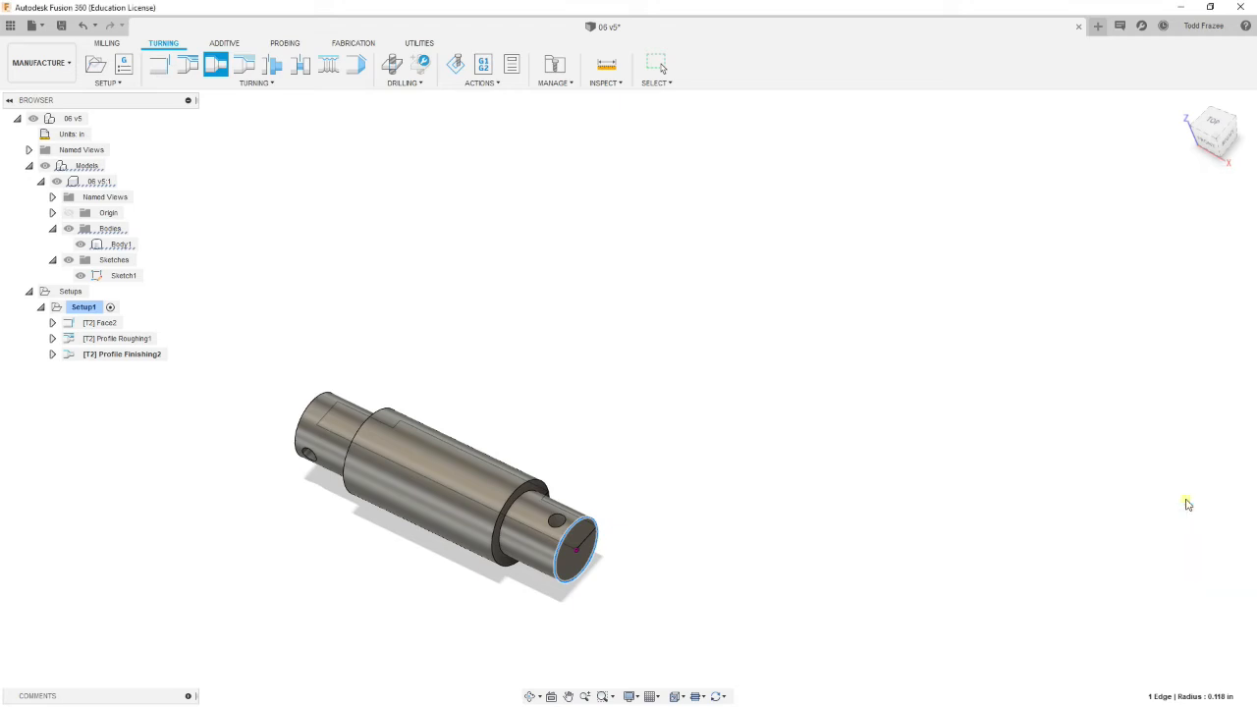
Step: Examine the profile finishing toolpath along the shaft from different views
shift+middle_drag(698, 474, 650, 528)
scroll(620, 508, up, 3)
scroll(619, 508, up, 5)
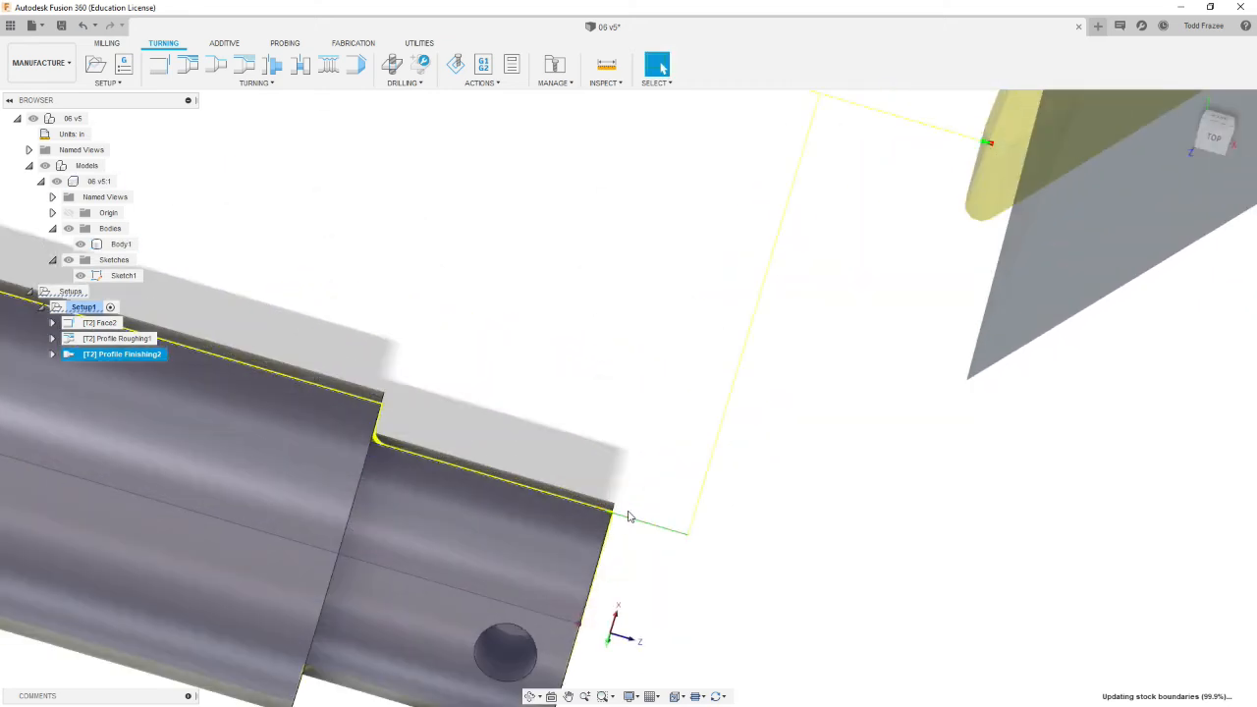
click(354, 456)
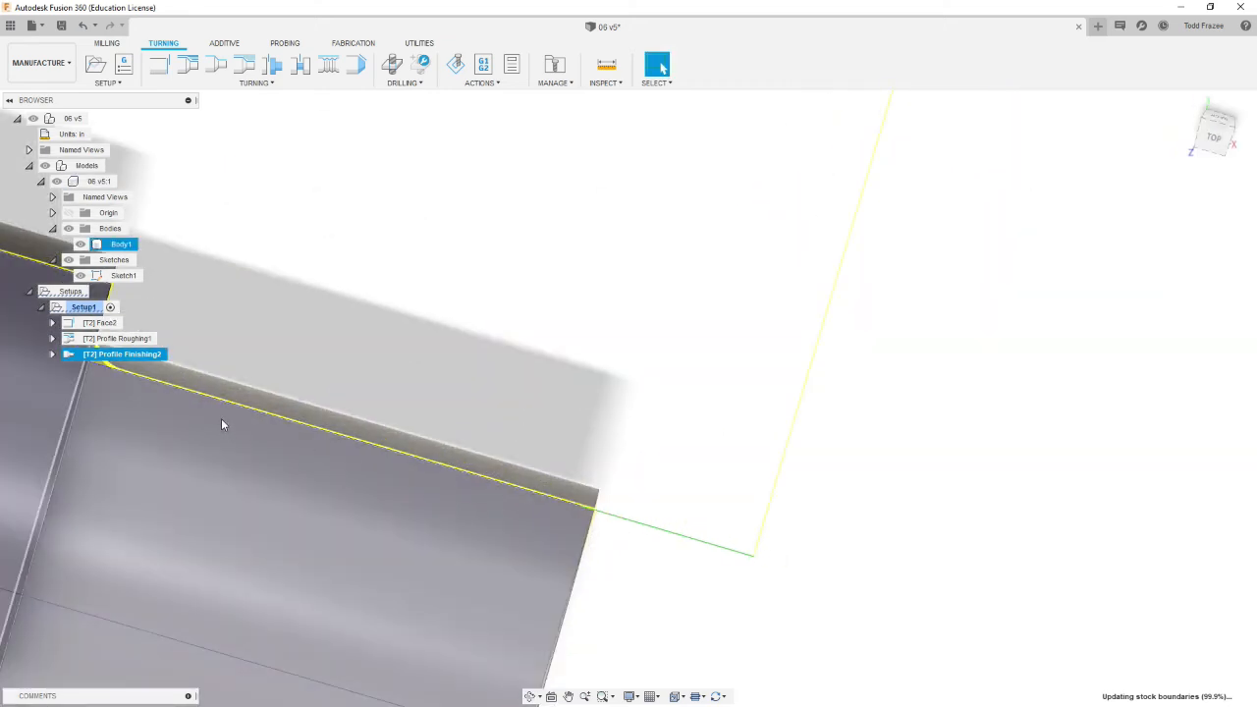
scroll(221, 425, down, 6)
shift+middle_drag(117, 425, 40, 417)
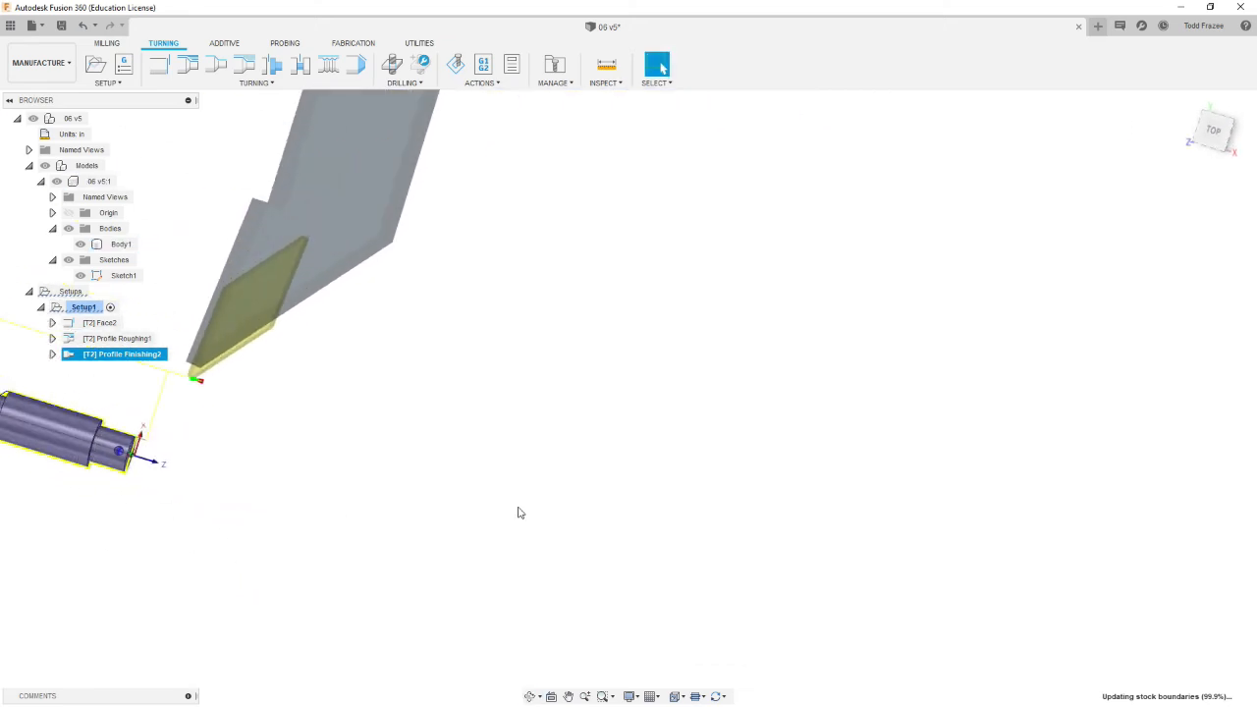
scroll(835, 467, down, 3)
scroll(340, 430, up, 9)
shift+middle_drag(425, 404, 429, 432)
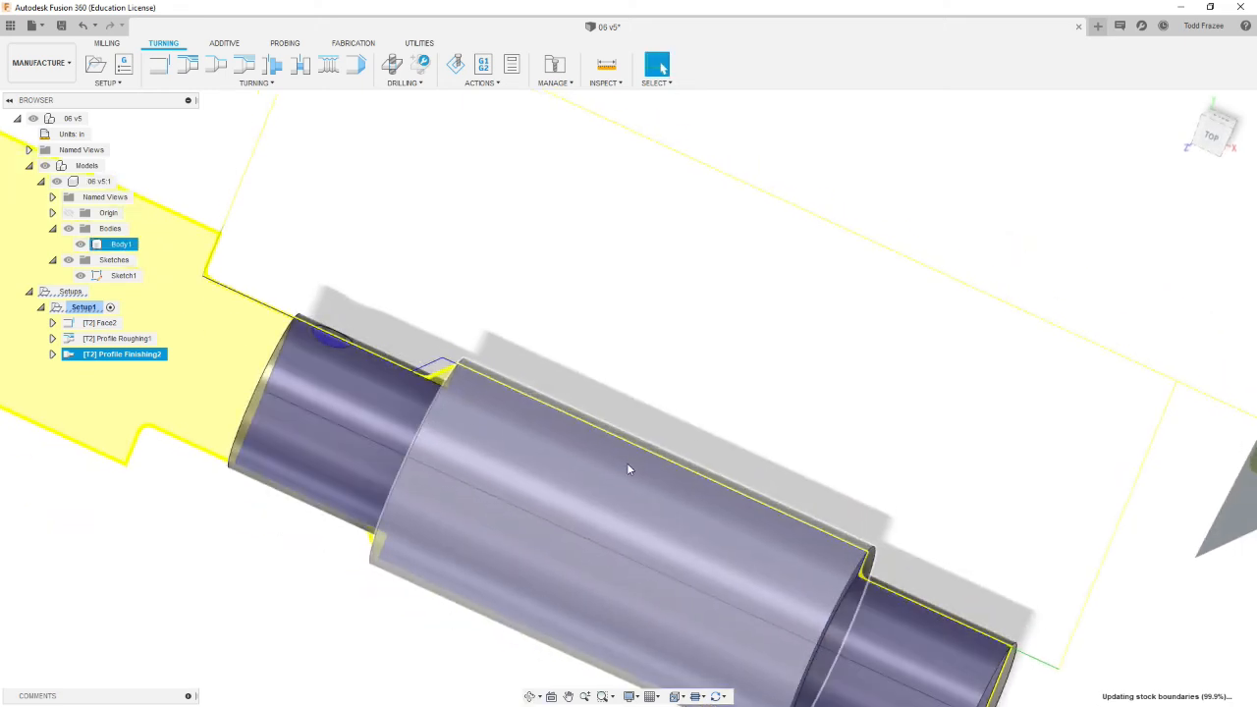
scroll(633, 496, down, 2)
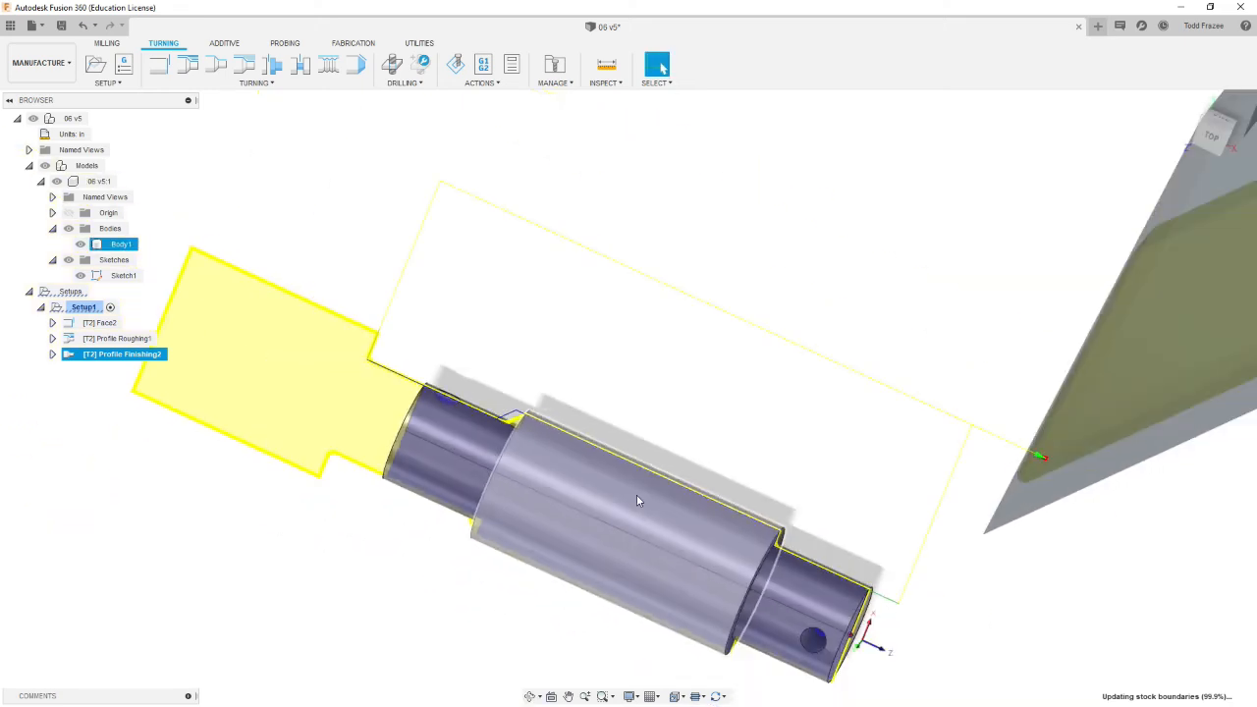
scroll(636, 499, down, 2)
shift+middle_drag(683, 501, 674, 446)
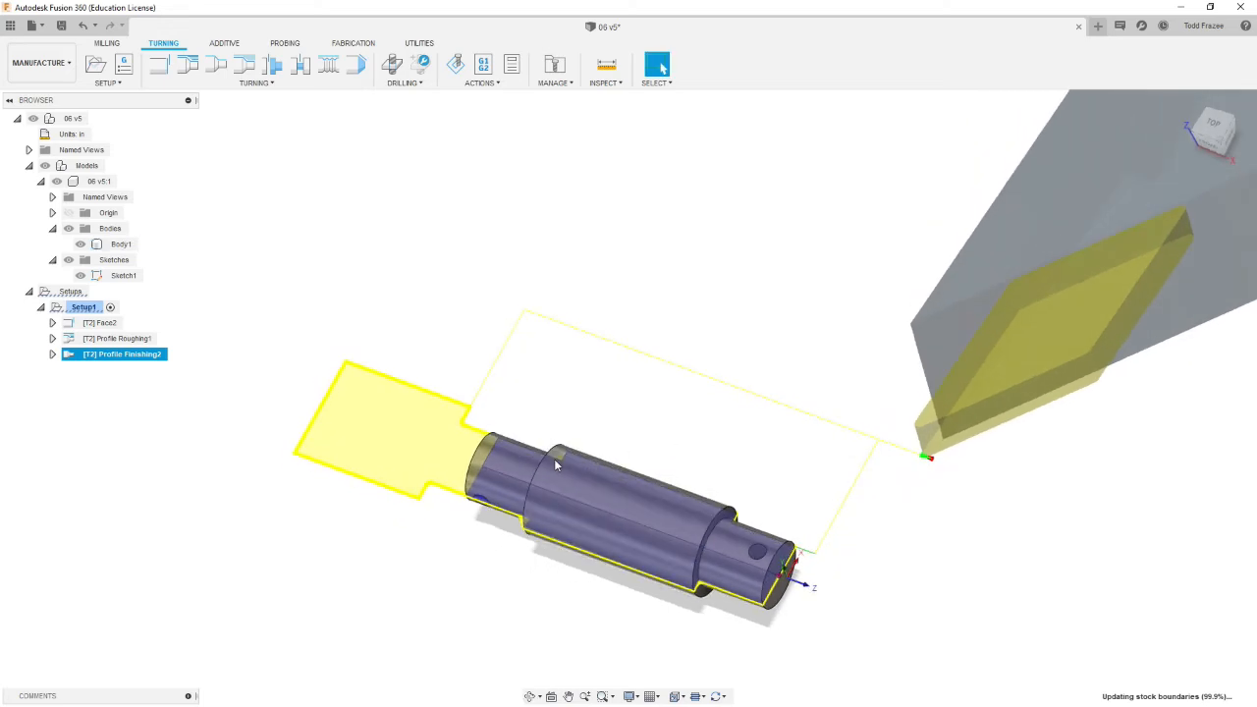
click(116, 538)
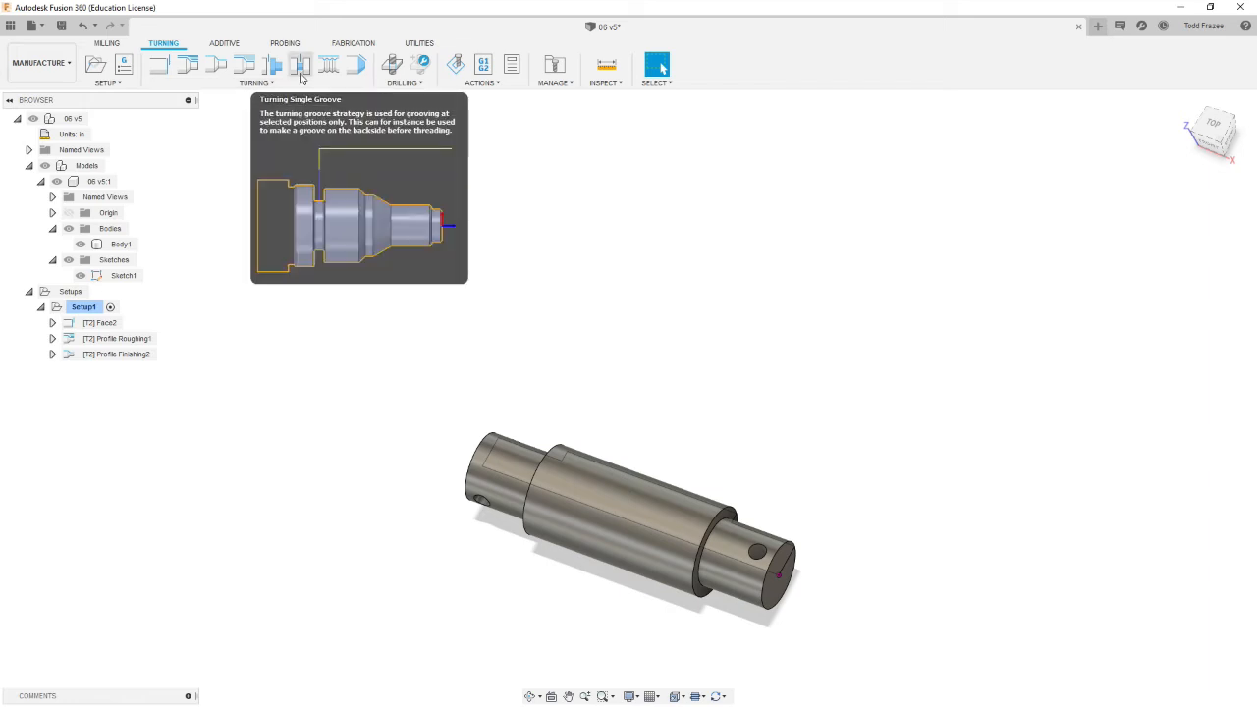
Step: Start a Turning Single Groove operation using tool 4 - groove square (GROOVING AND CUT-OFF) from The_Rocket_Tool_Library
click(302, 67)
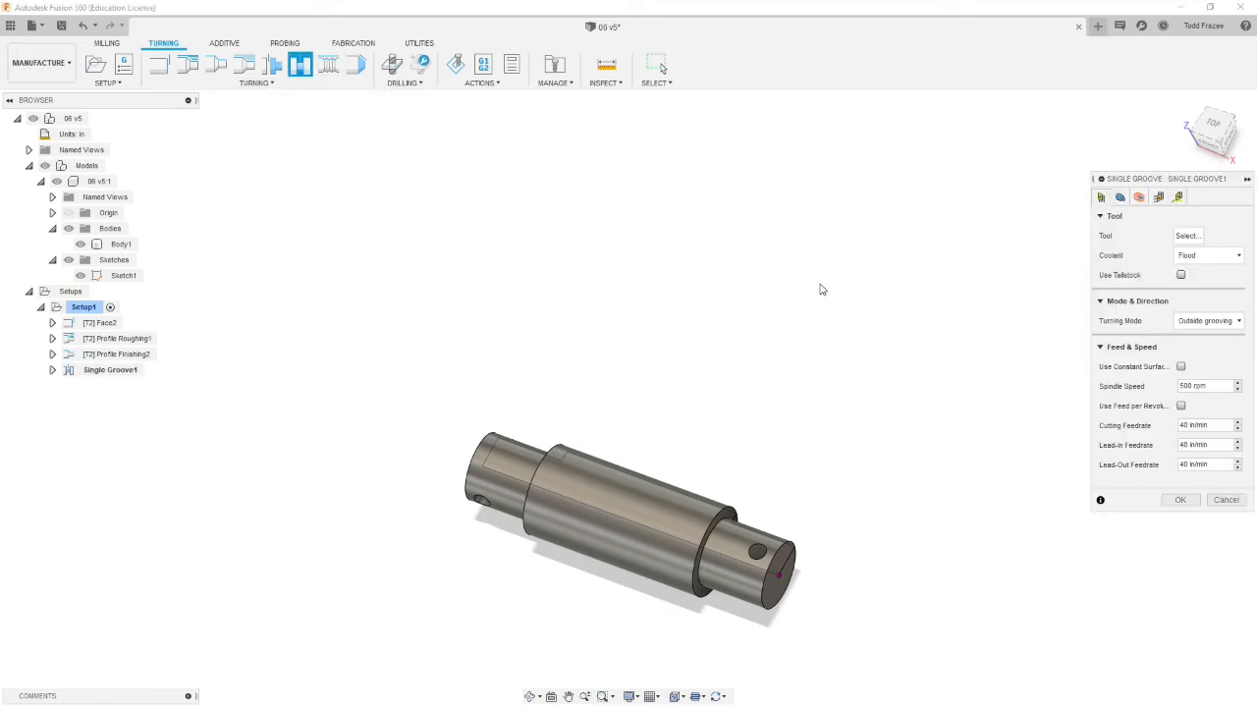
click(1187, 236)
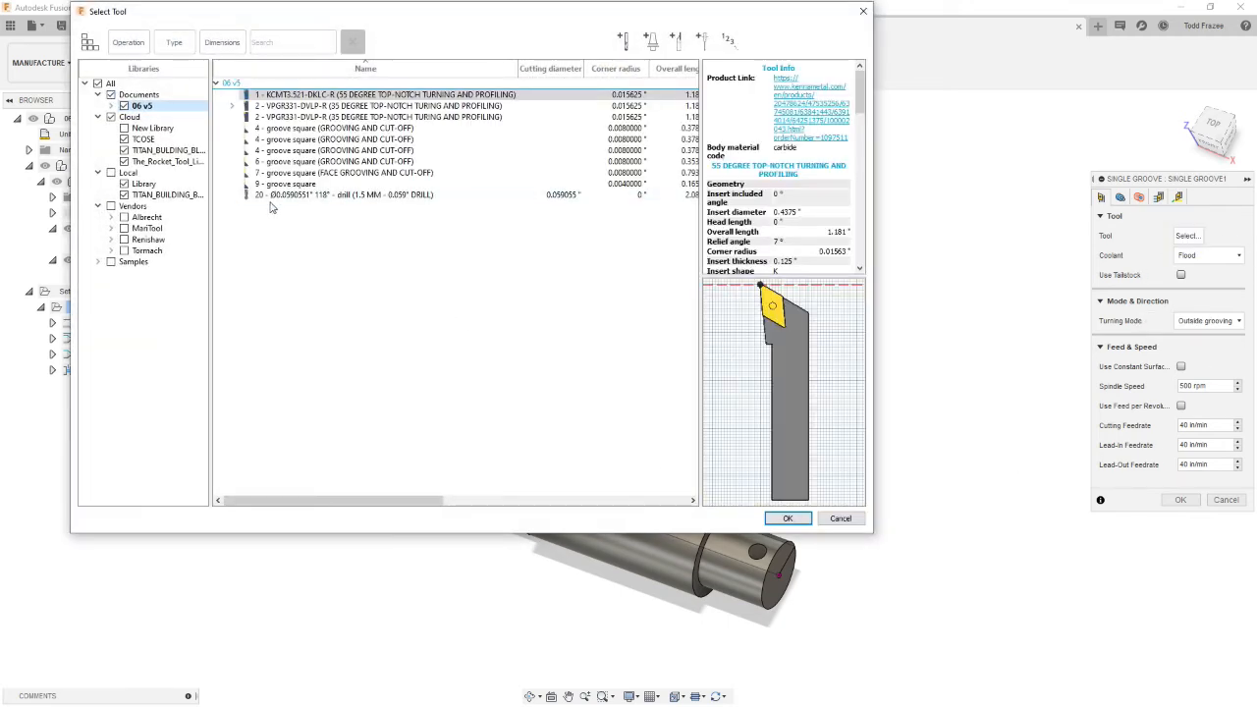
click(157, 161)
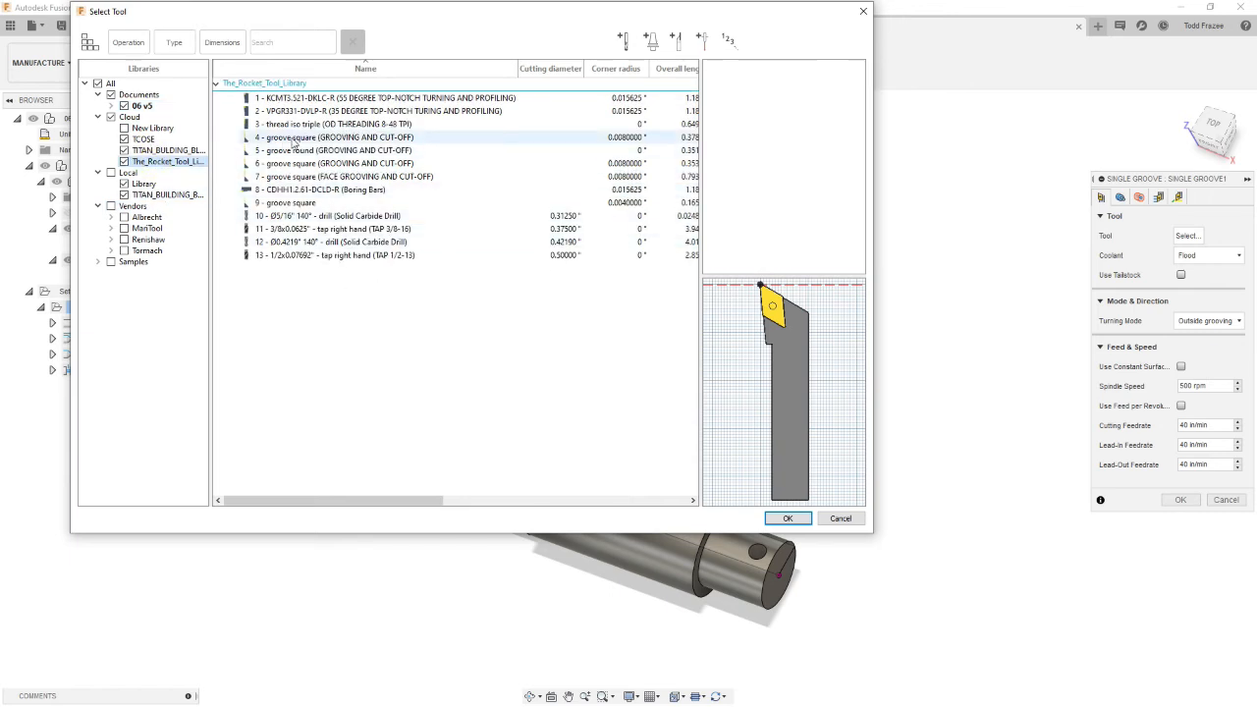
click(292, 141)
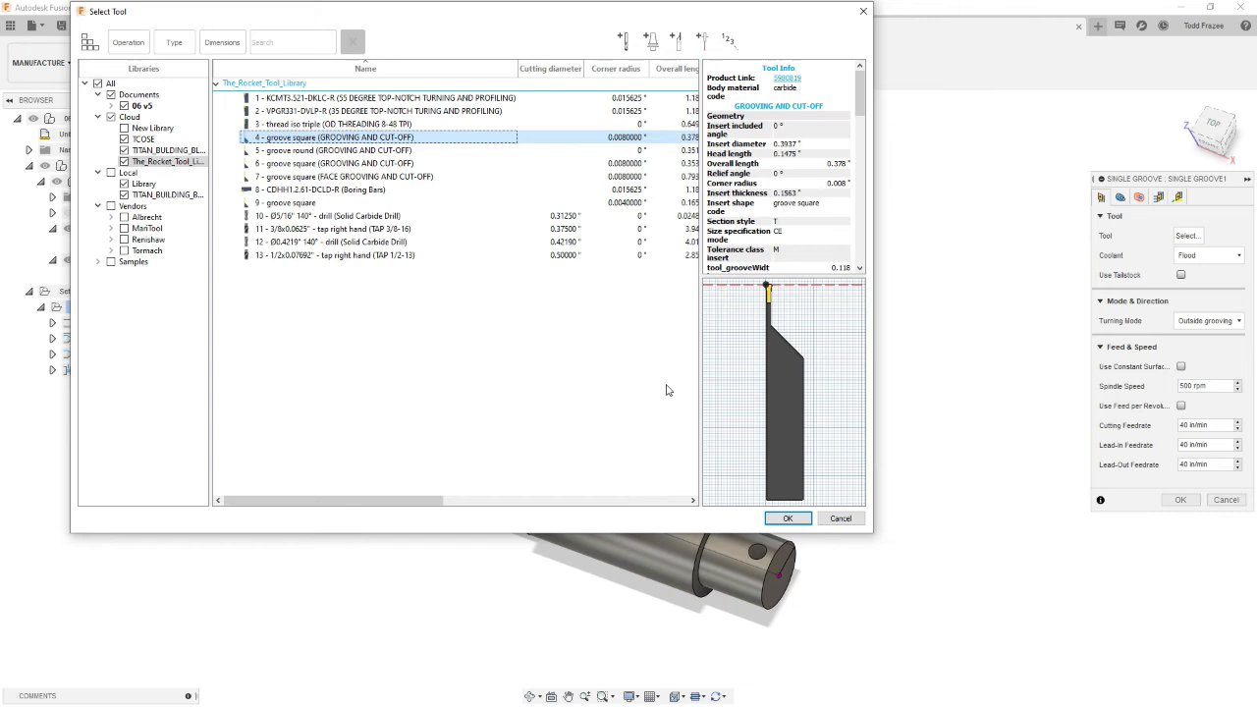
click(788, 519)
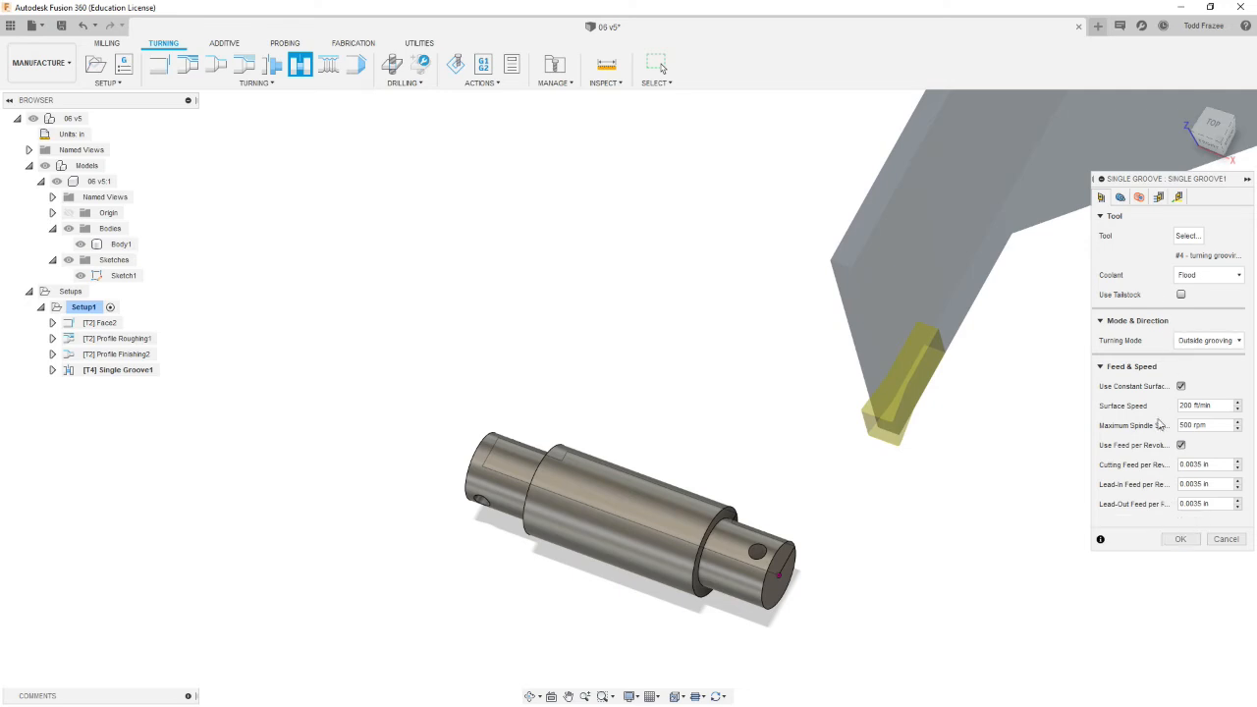
Step: Select the sketch line at the shaft's shoulder as the groove position and set the groove side alignment to Back
click(1120, 196)
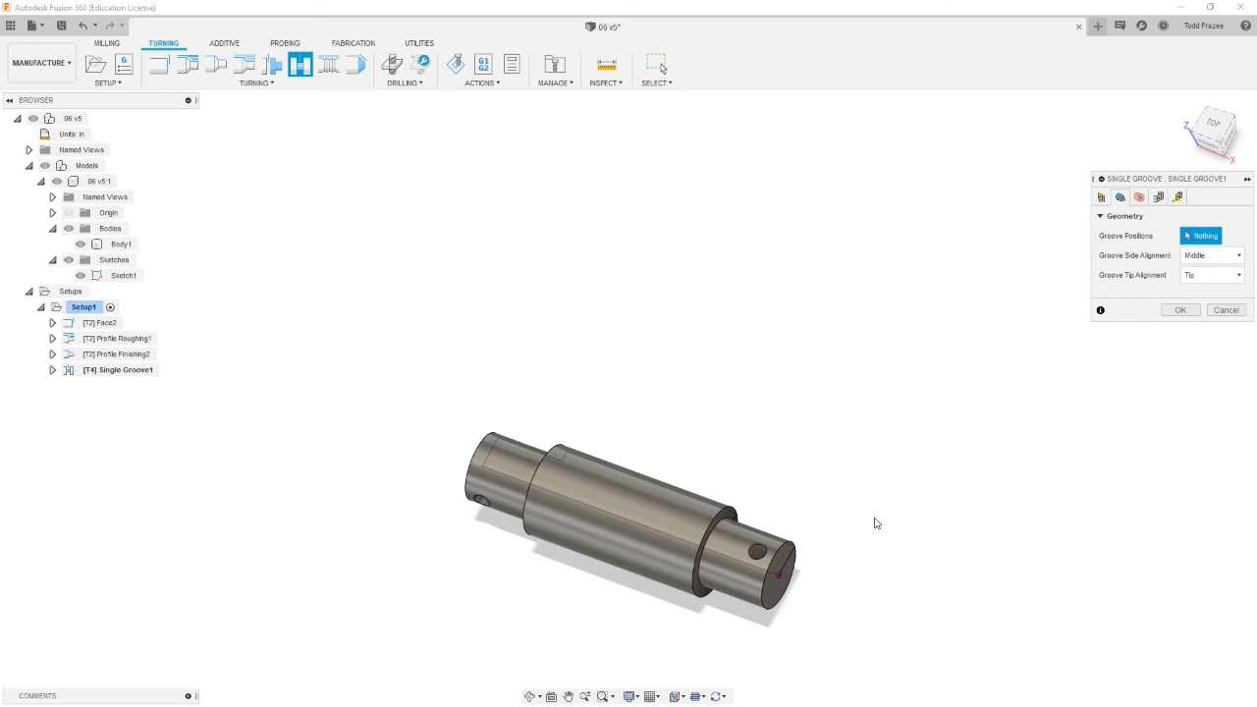
scroll(746, 533, up, 5)
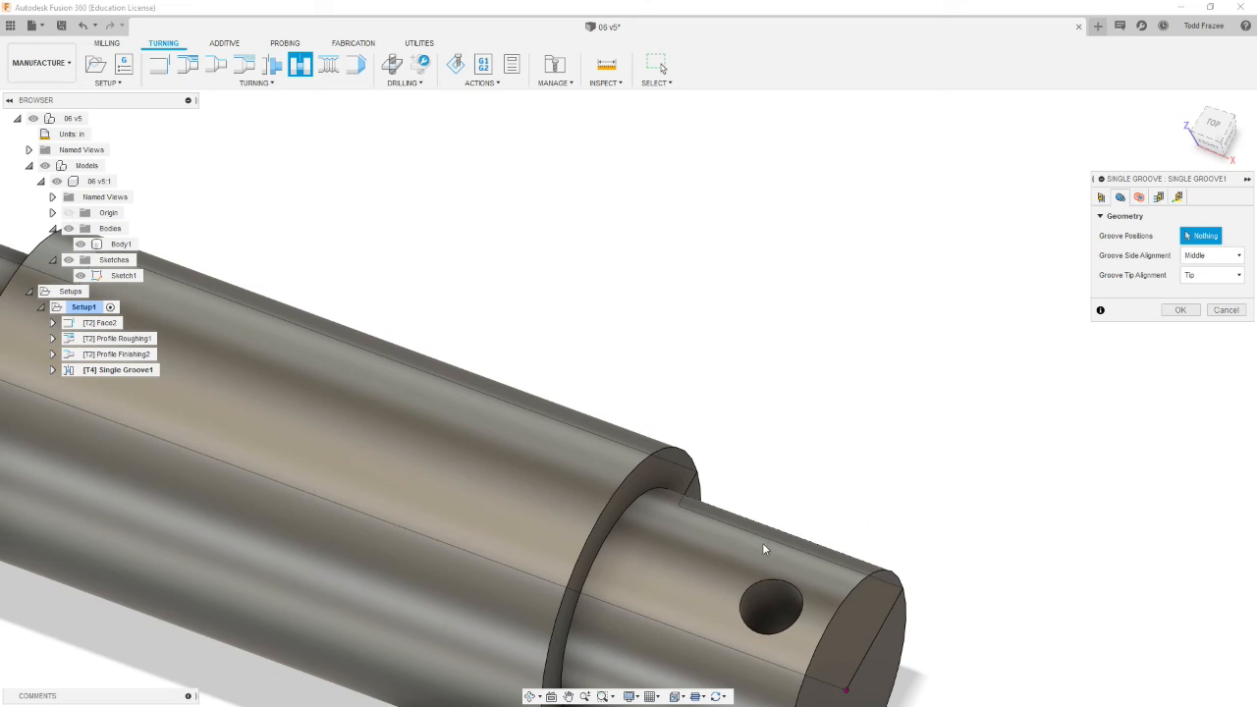
click(745, 537)
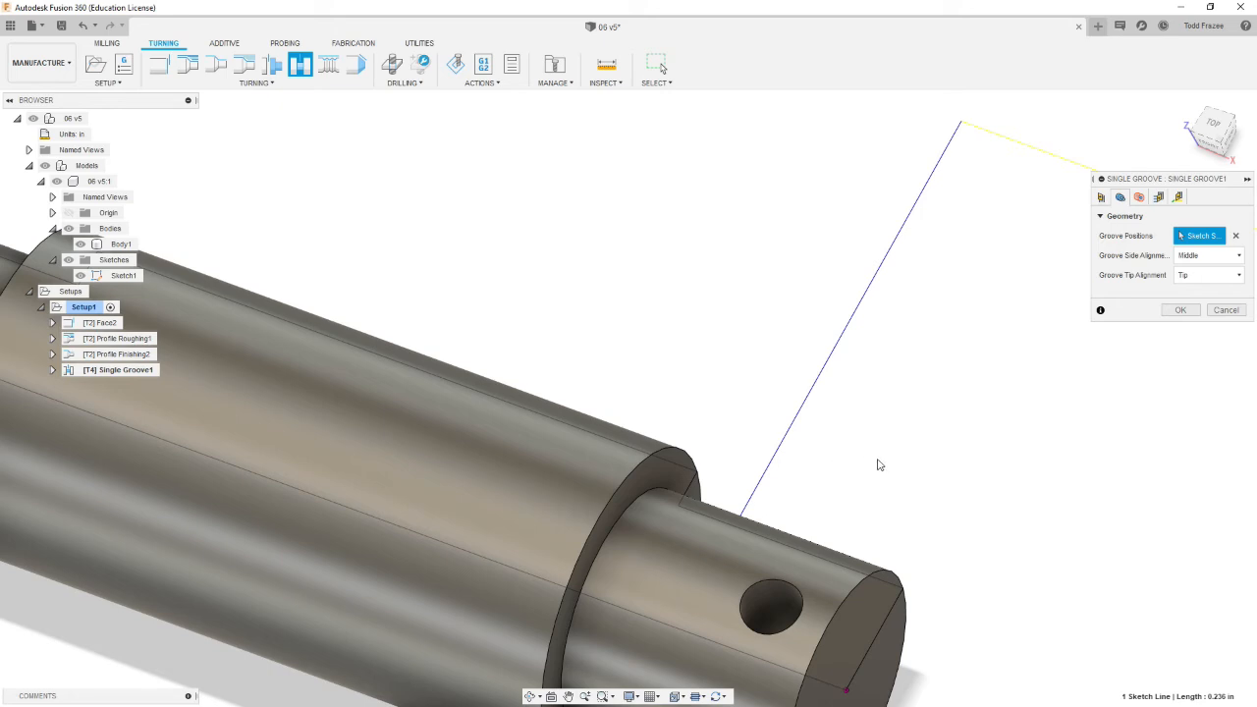
click(1239, 256)
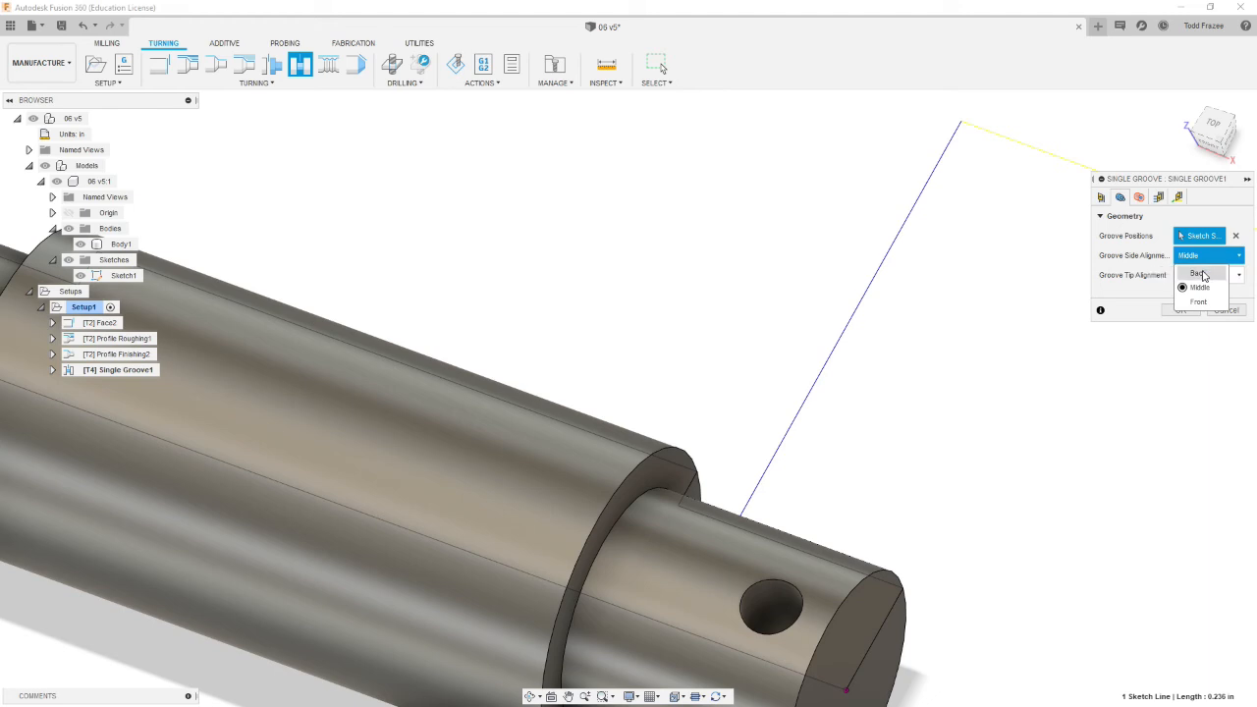
click(1198, 274)
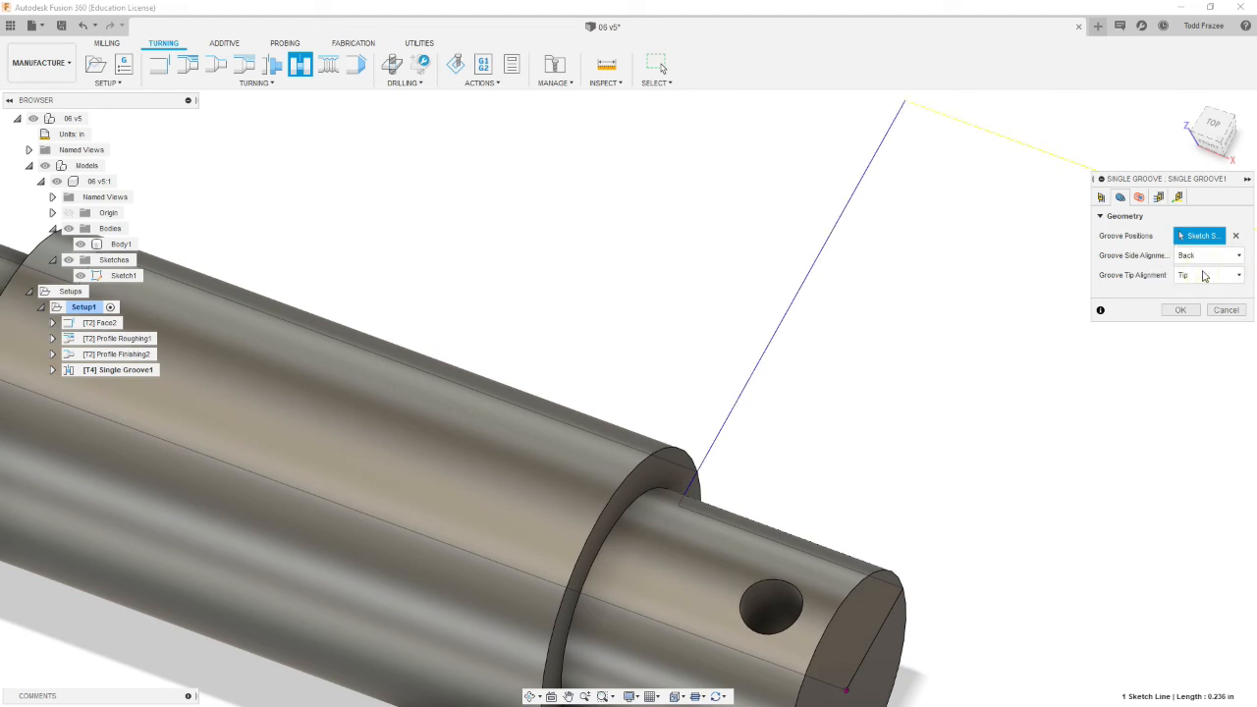
Step: Review the groove's radii, passes and linking settings and accept the single groove operation
click(1139, 197)
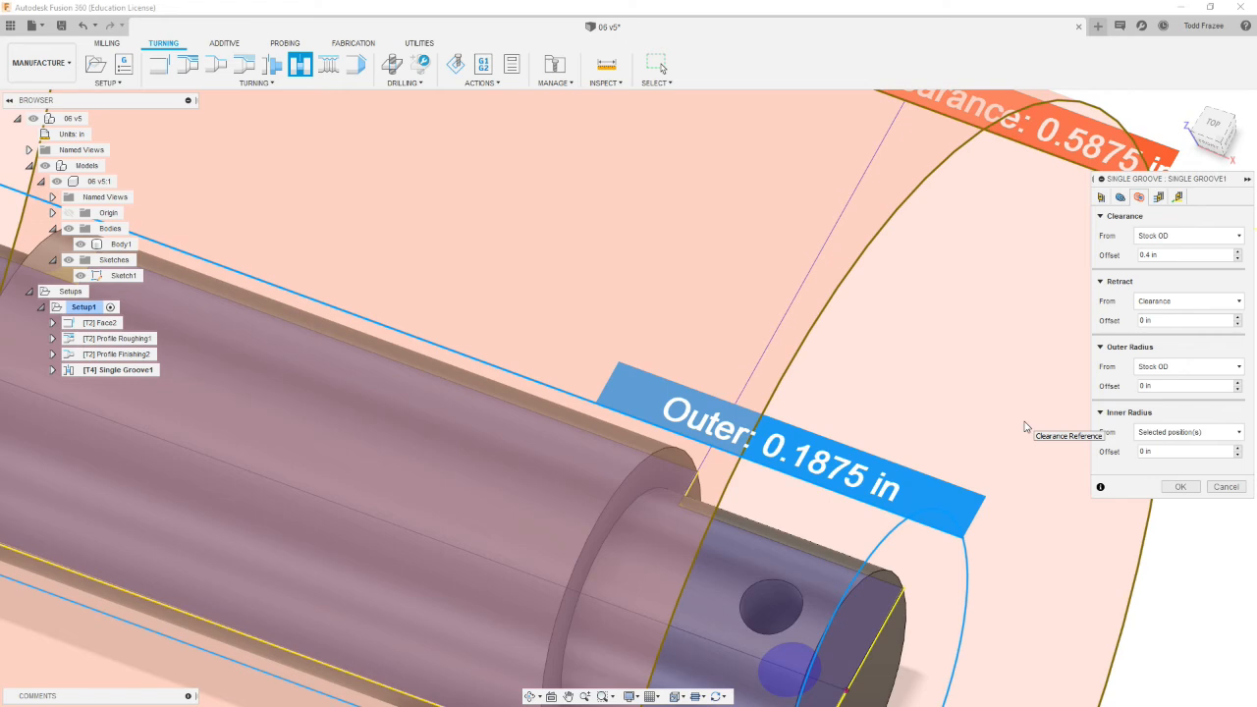
scroll(1024, 425, down, 3)
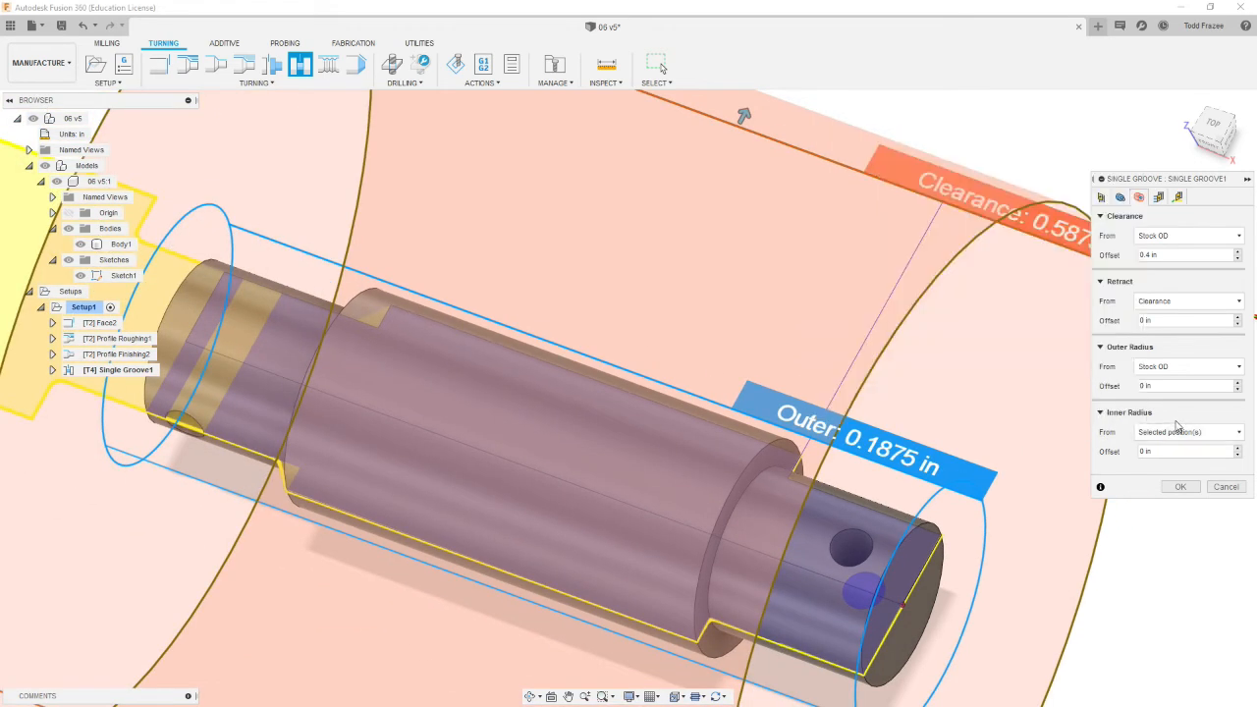
click(1160, 199)
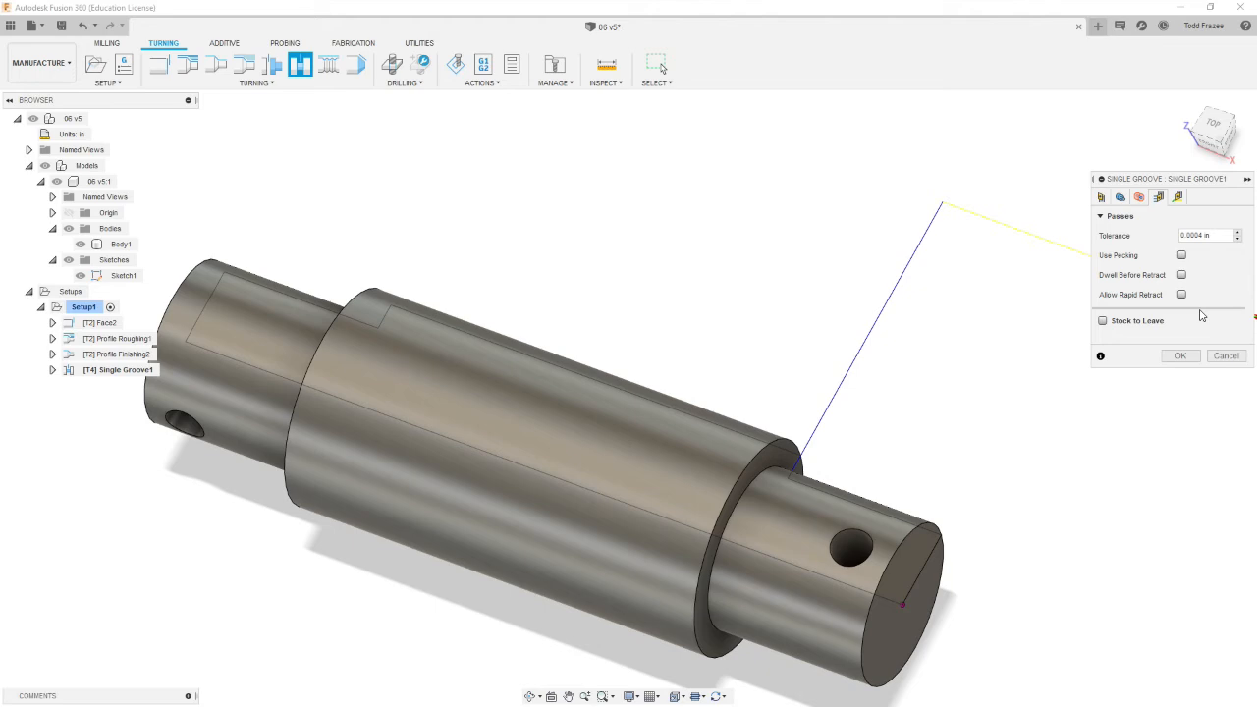
click(1179, 196)
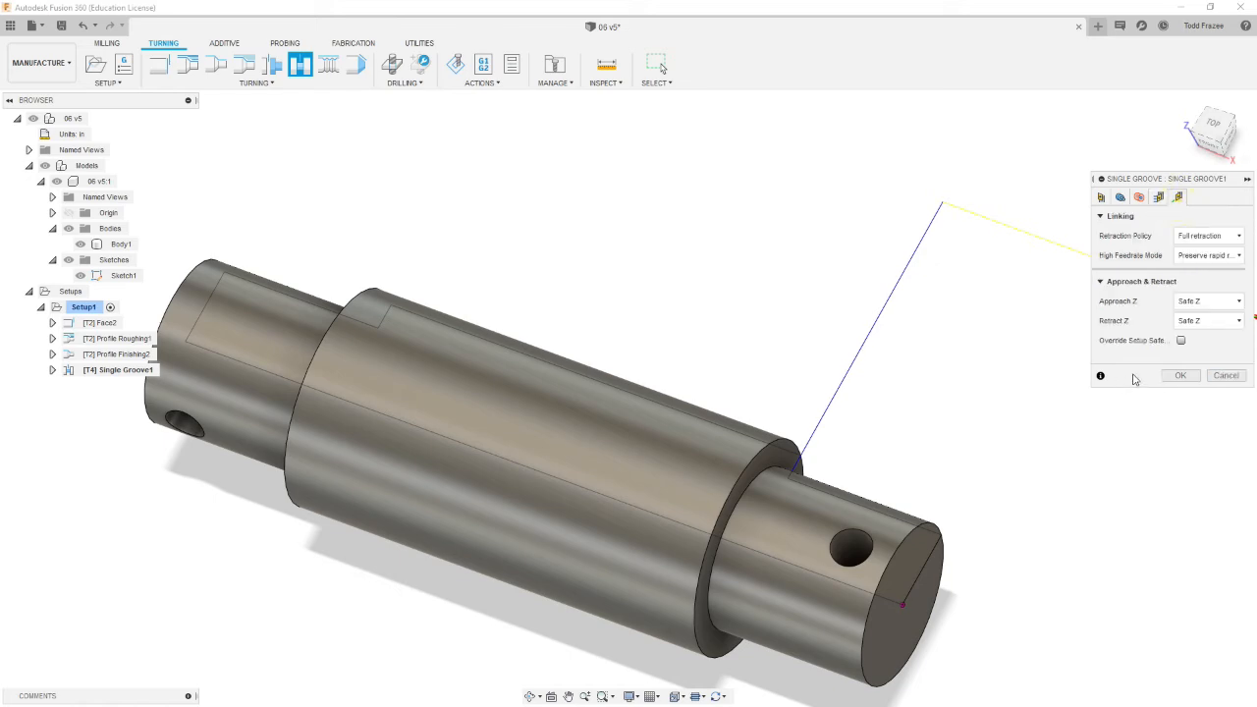
click(1185, 375)
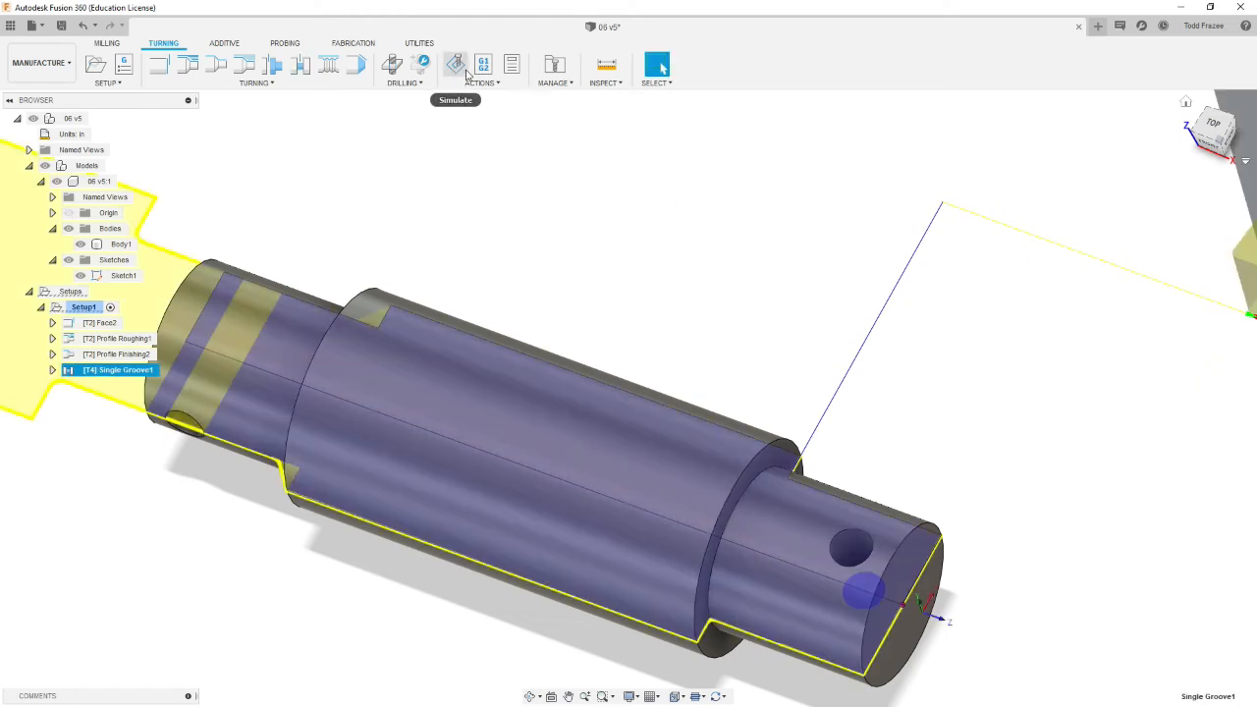
Step: Examine the single groove toolpath on the shaft from different views
shift+middle_drag(520, 141, 612, 196)
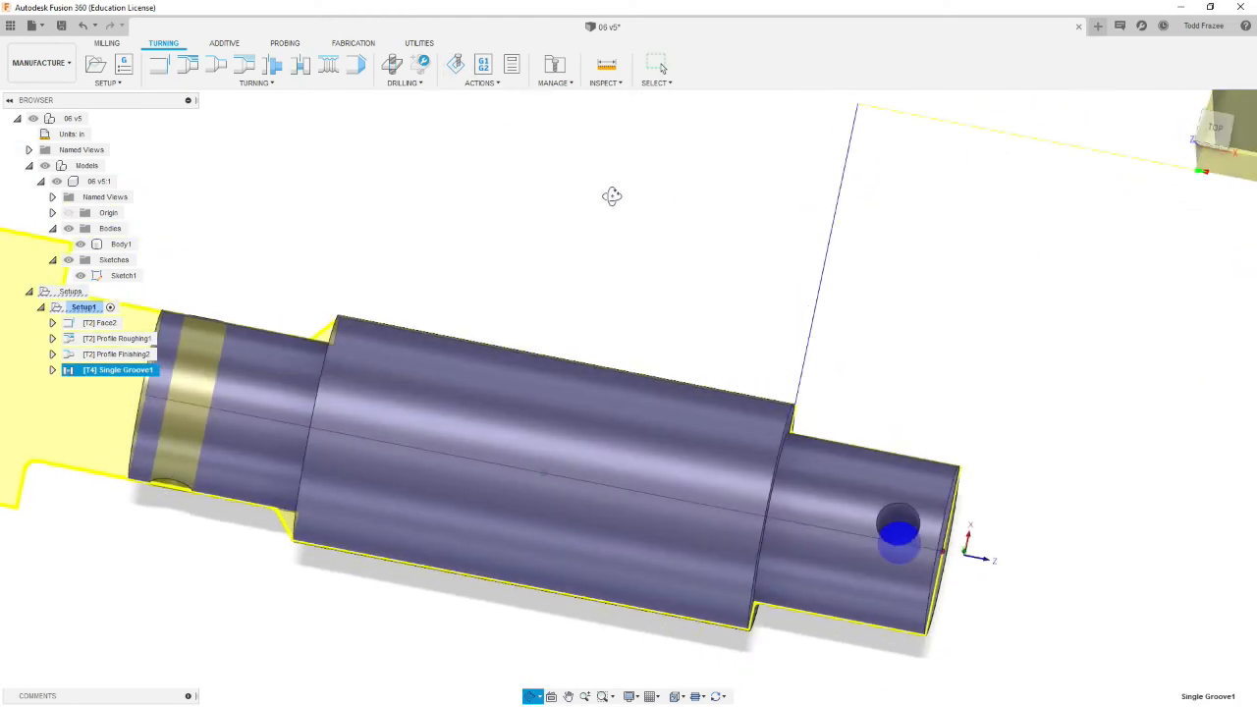
scroll(628, 212, down, 4)
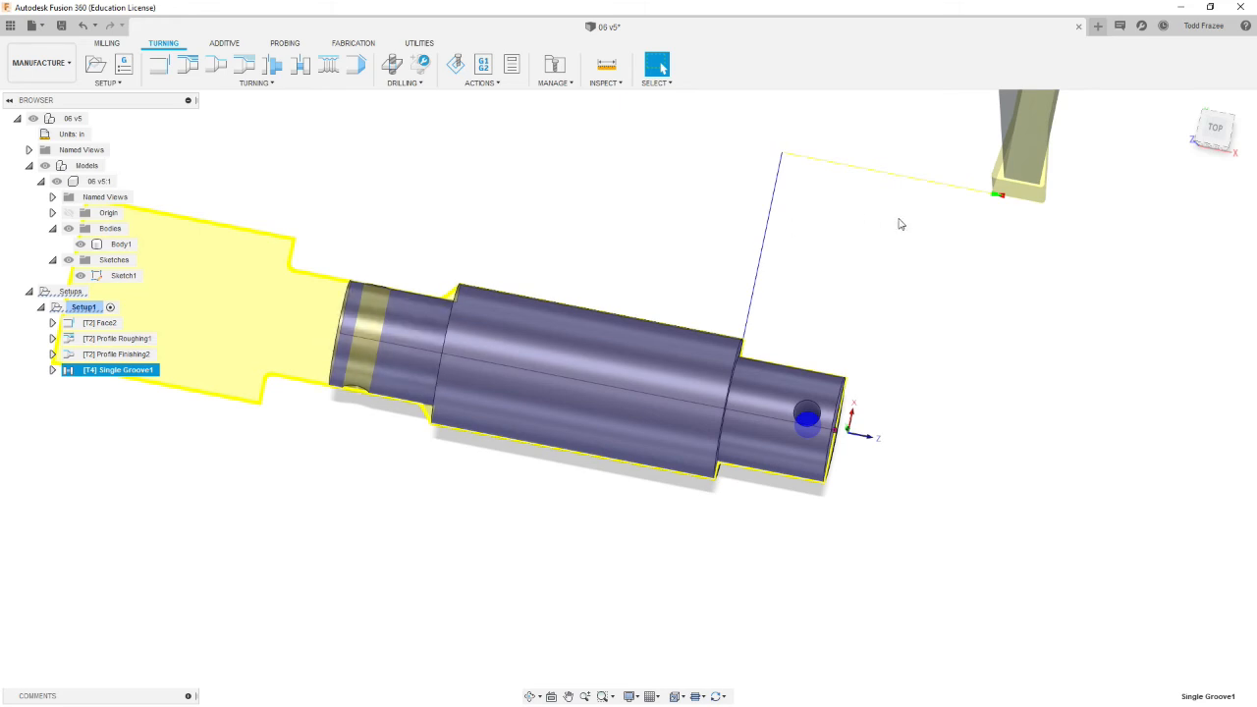
scroll(884, 245, up, 3)
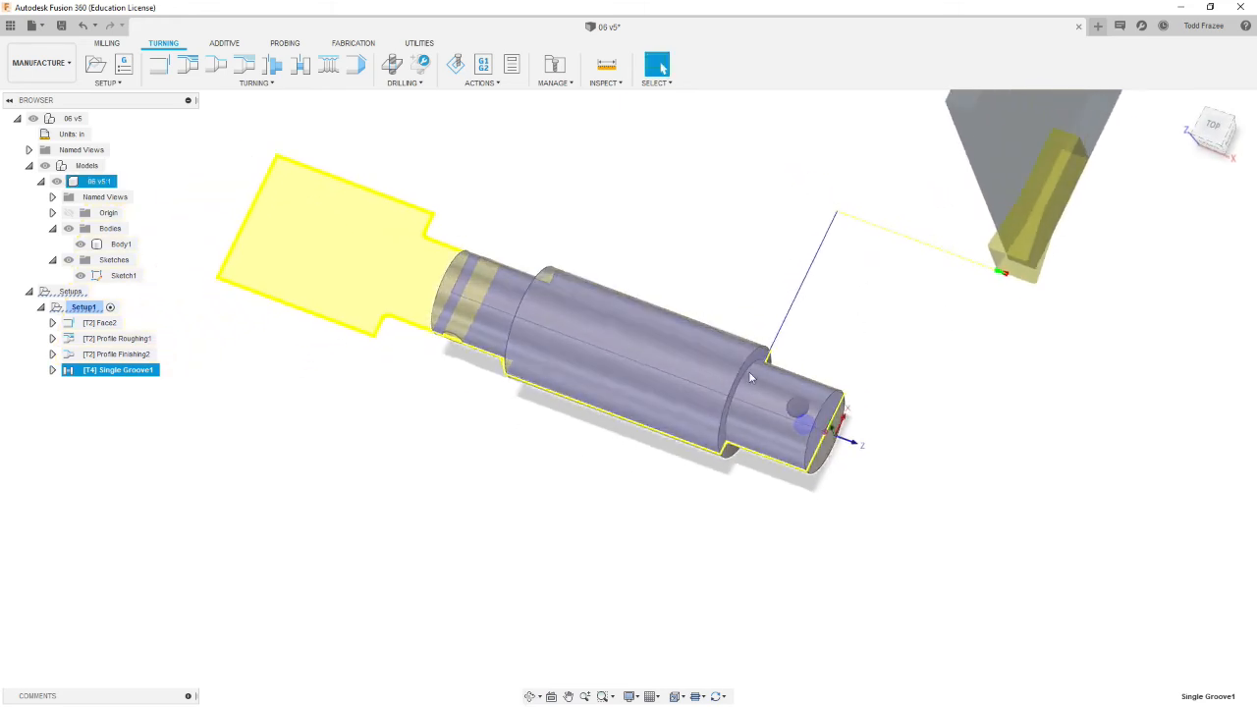
scroll(802, 374, up, 5)
scroll(801, 373, down, 5)
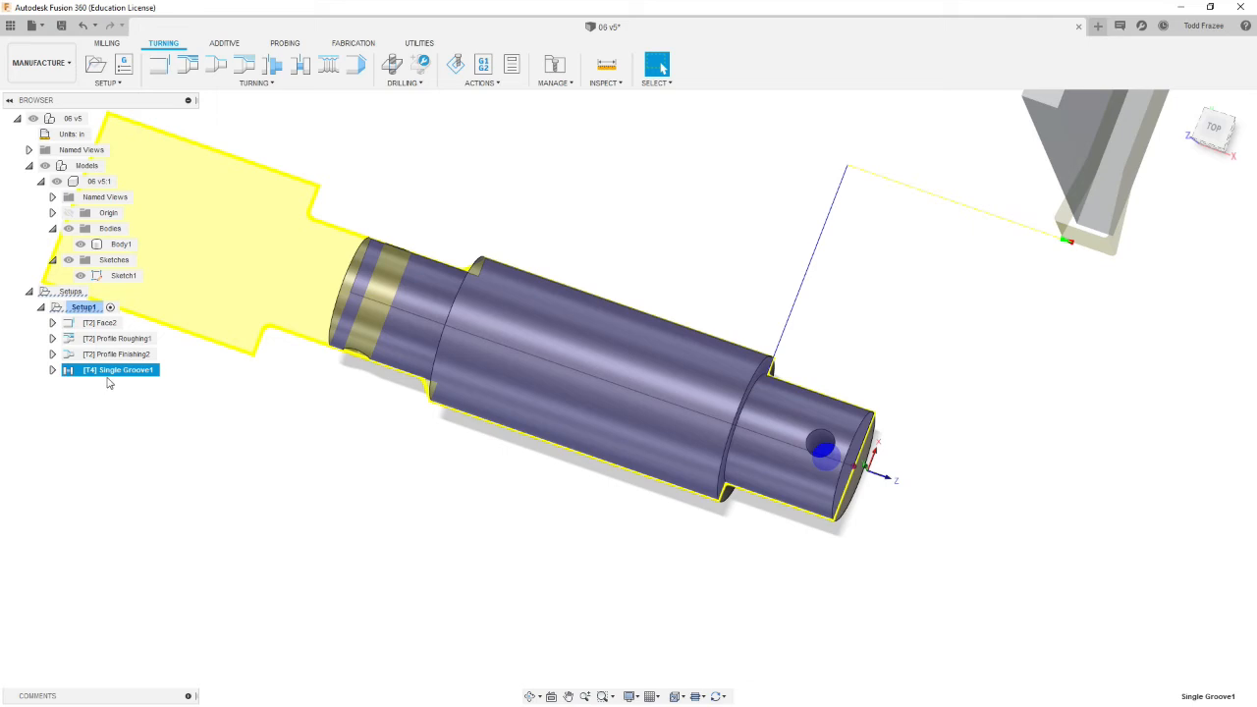
Step: Duplicate the single groove operation and select the copy
right_click(107, 372)
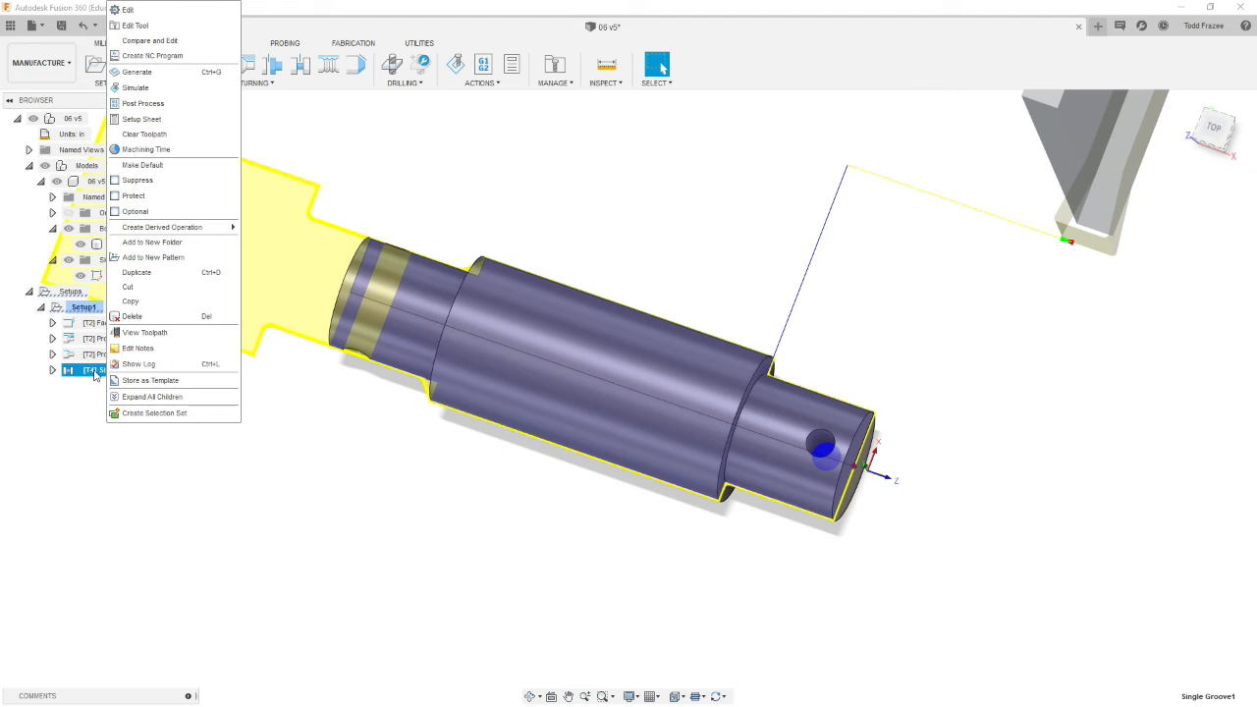
click(145, 272)
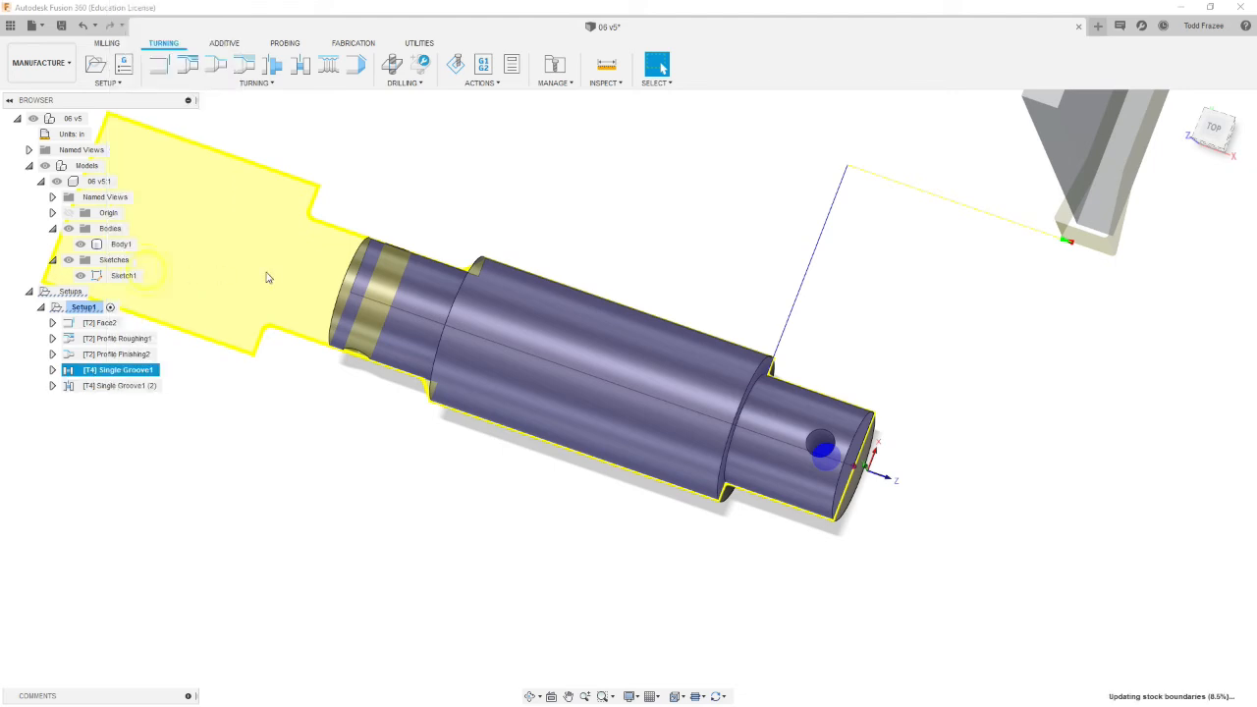
click(118, 386)
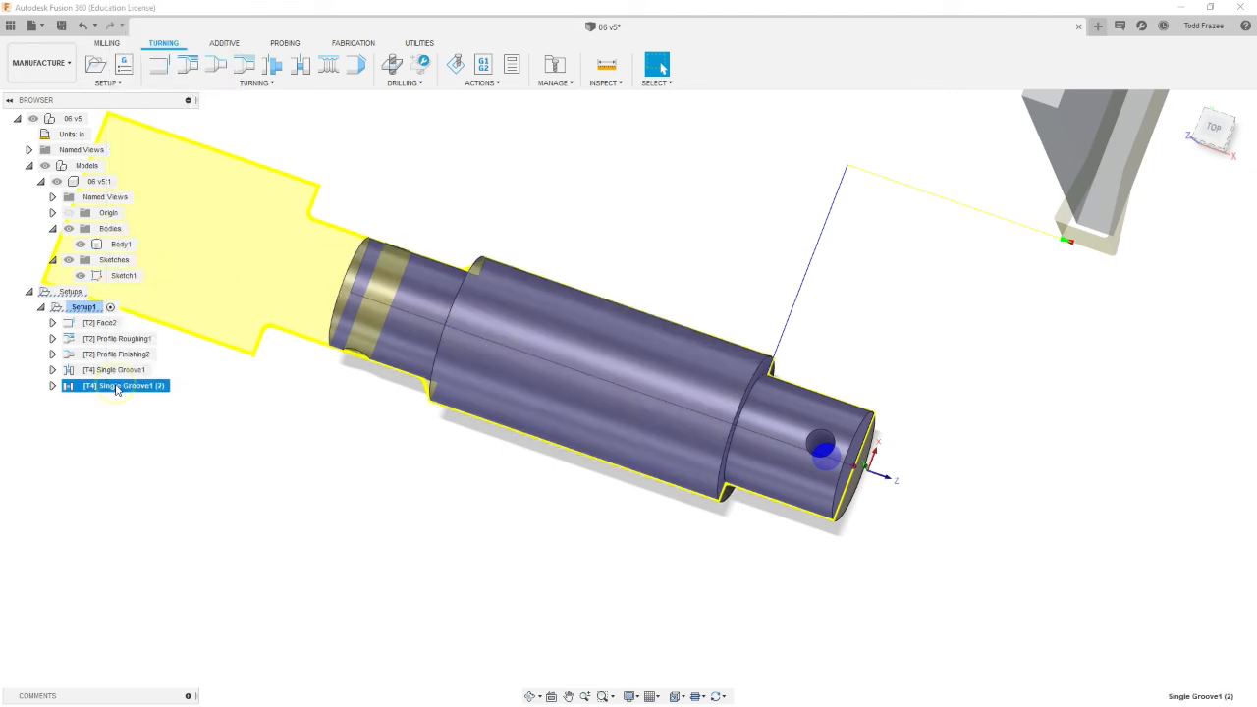
Step: Edit the duplicated groove and replace its groove position with the edge at the larger diameter's left shoulder
right_click(116, 387)
click(148, 11)
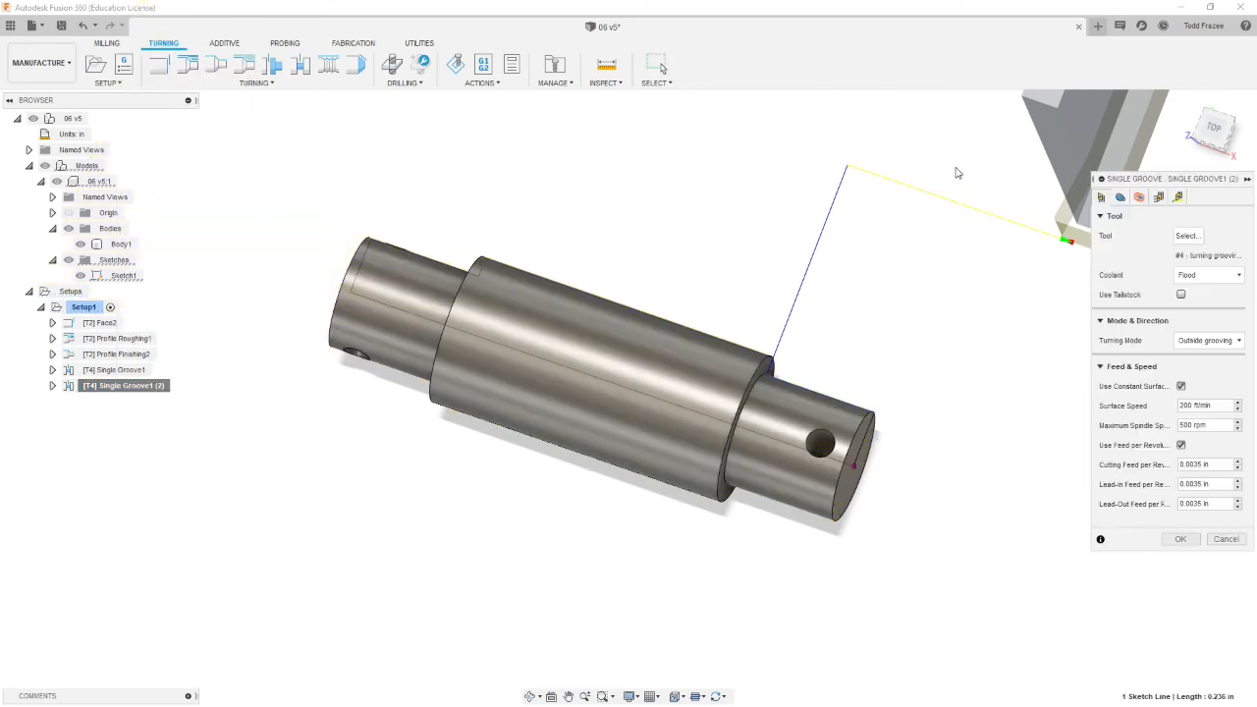
click(1121, 198)
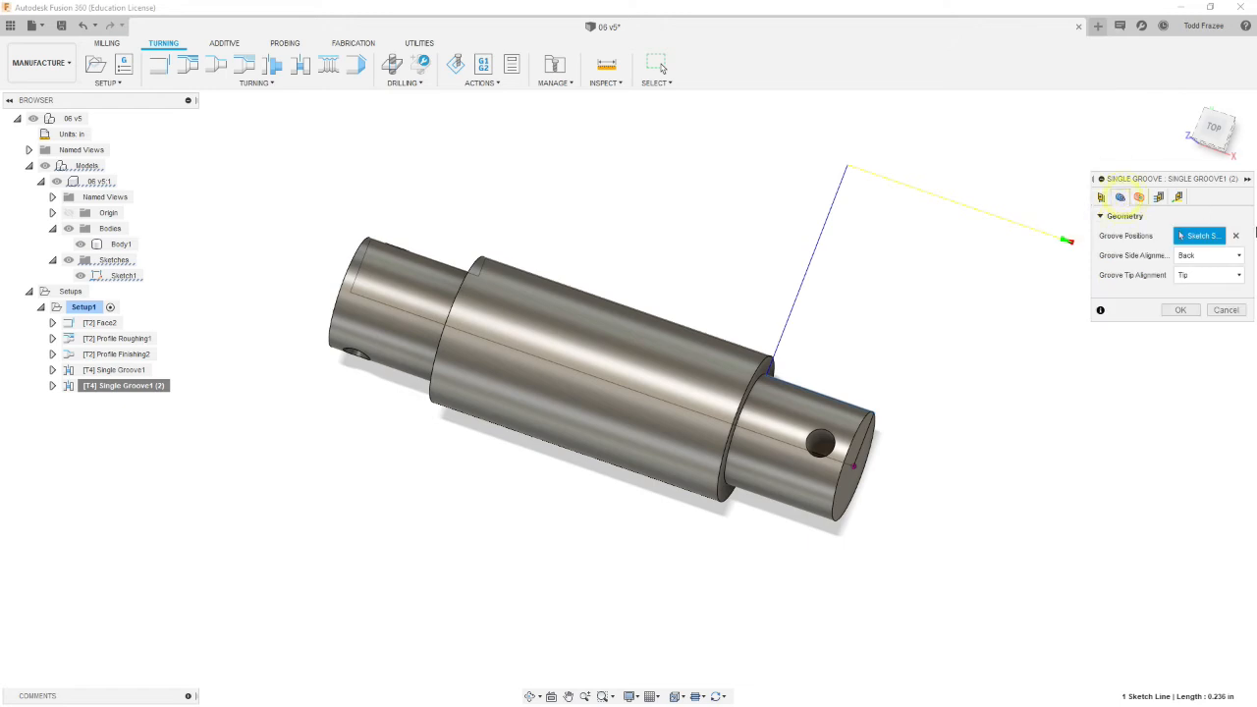
click(1235, 236)
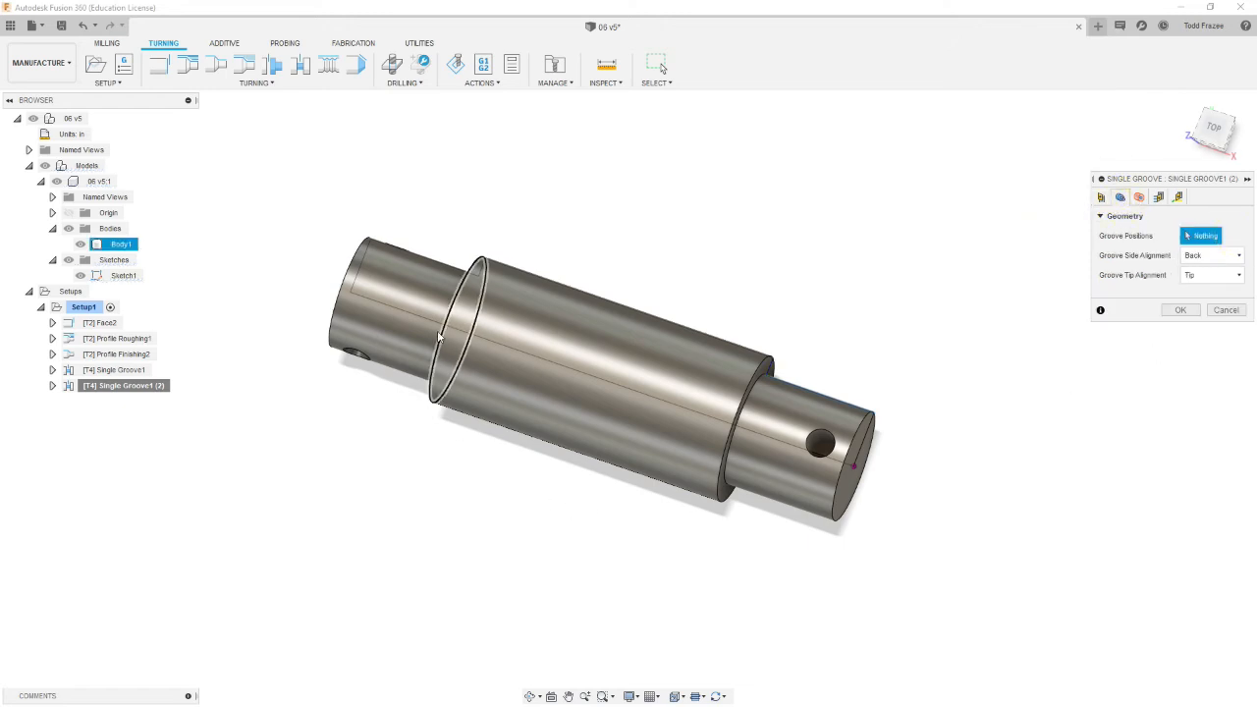
click(447, 270)
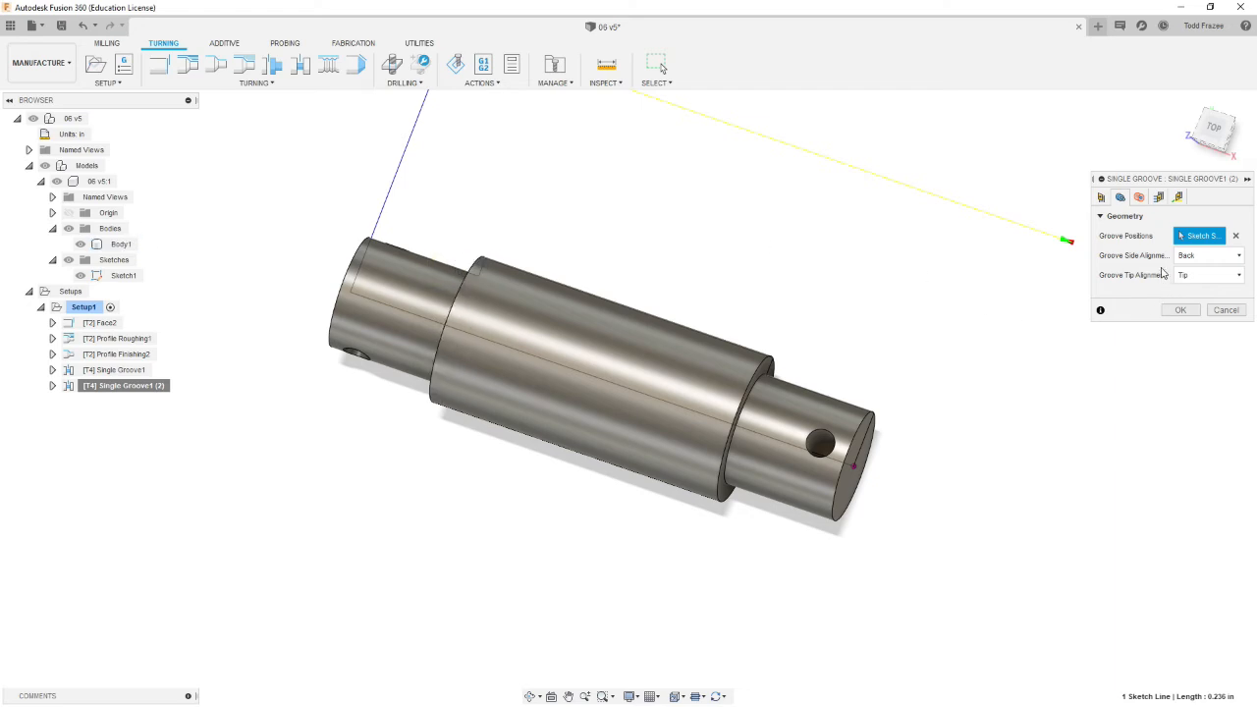
Step: Set the duplicated groove's side alignment to Front and accept the operation
click(1240, 259)
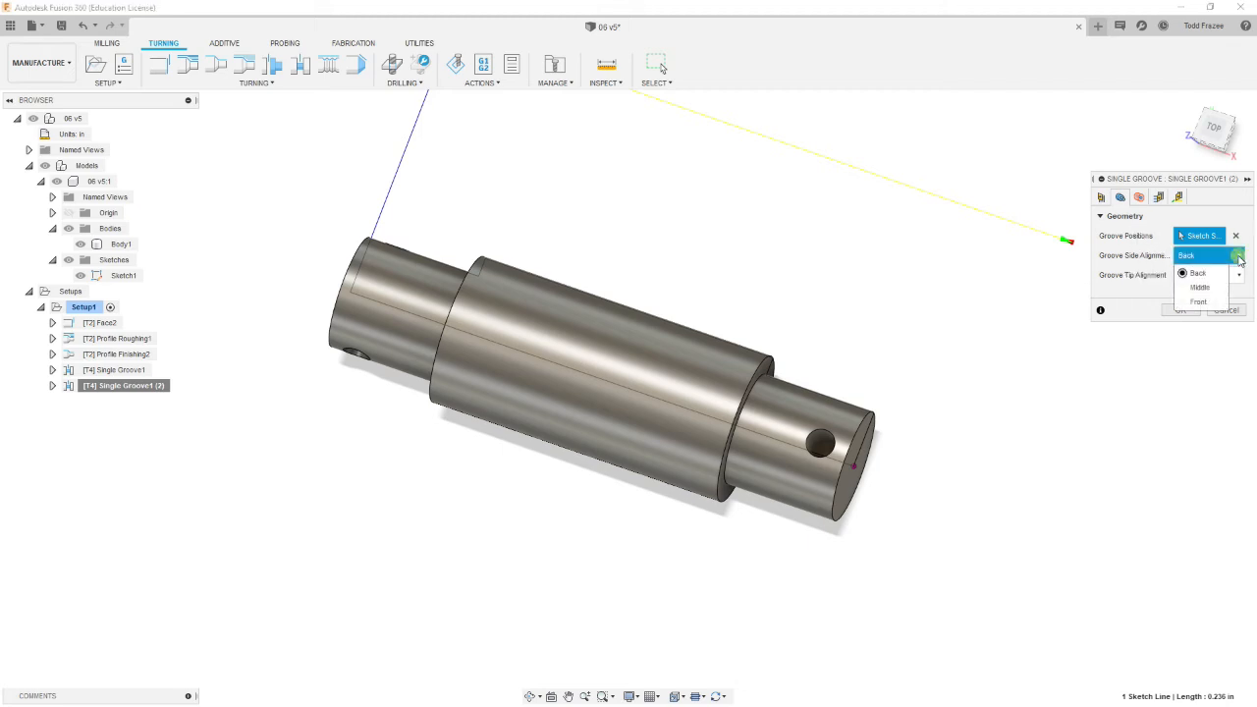
click(1202, 303)
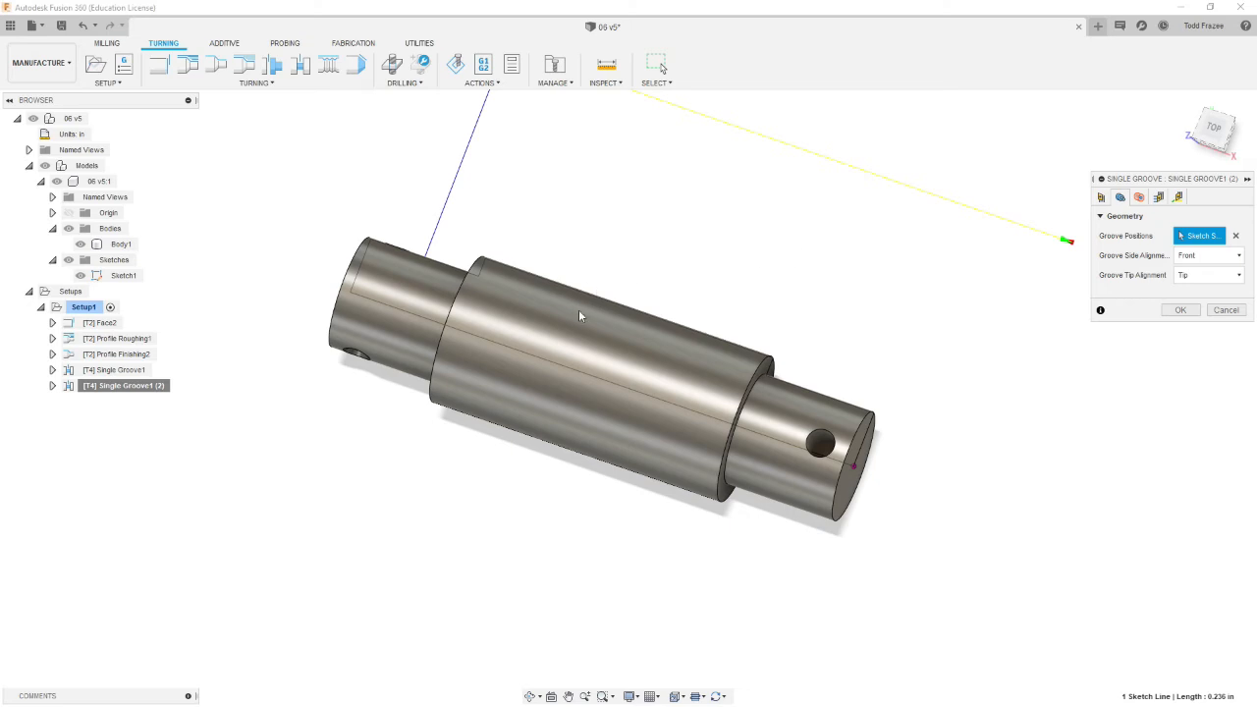
scroll(582, 306, down, 5)
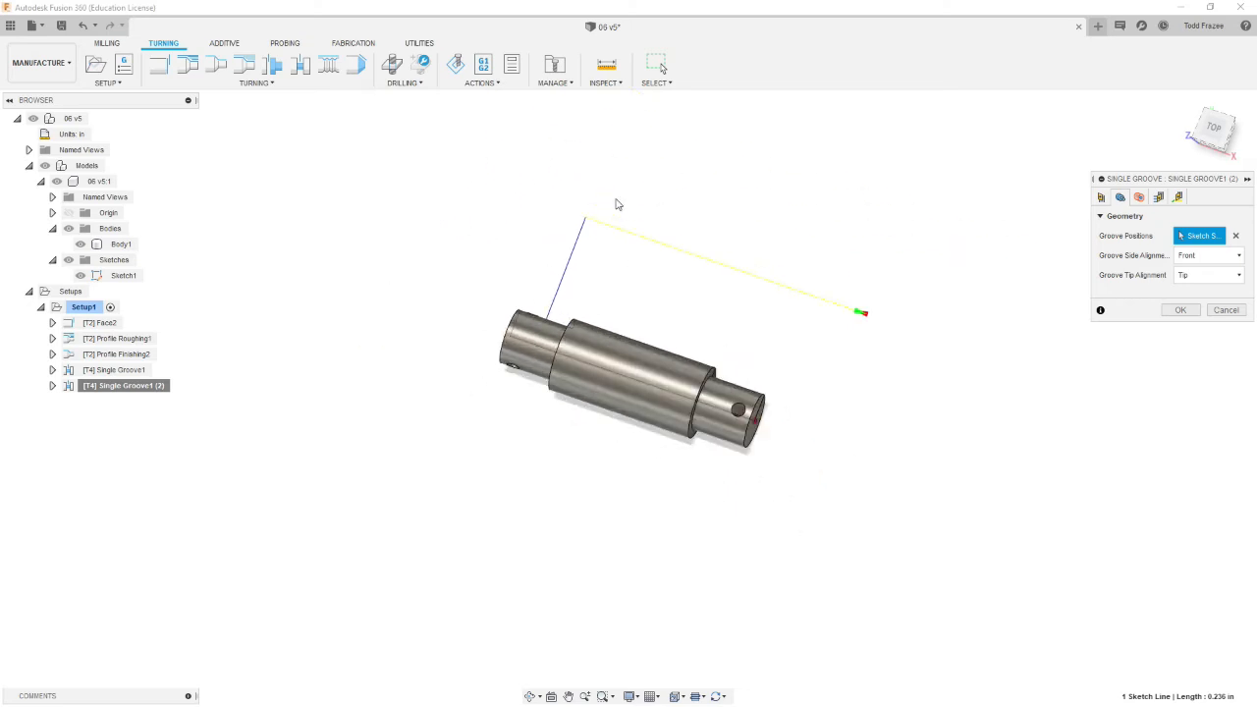
scroll(609, 200, up, 5)
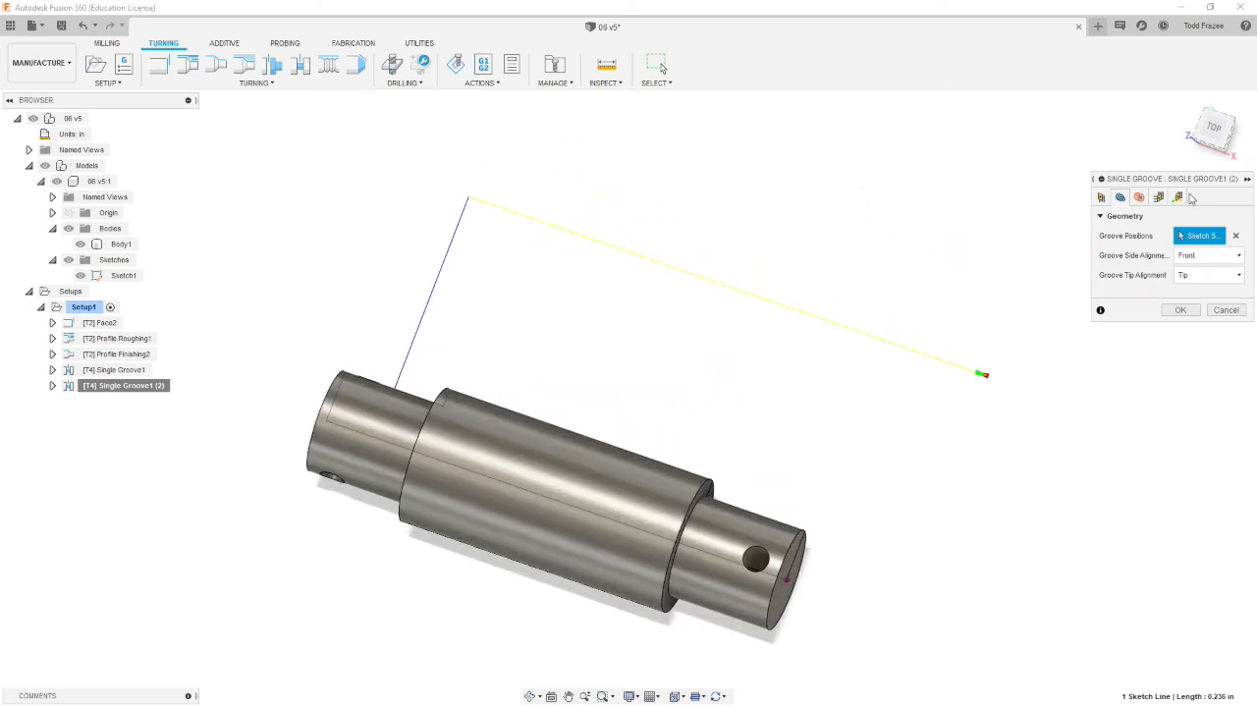
click(1180, 310)
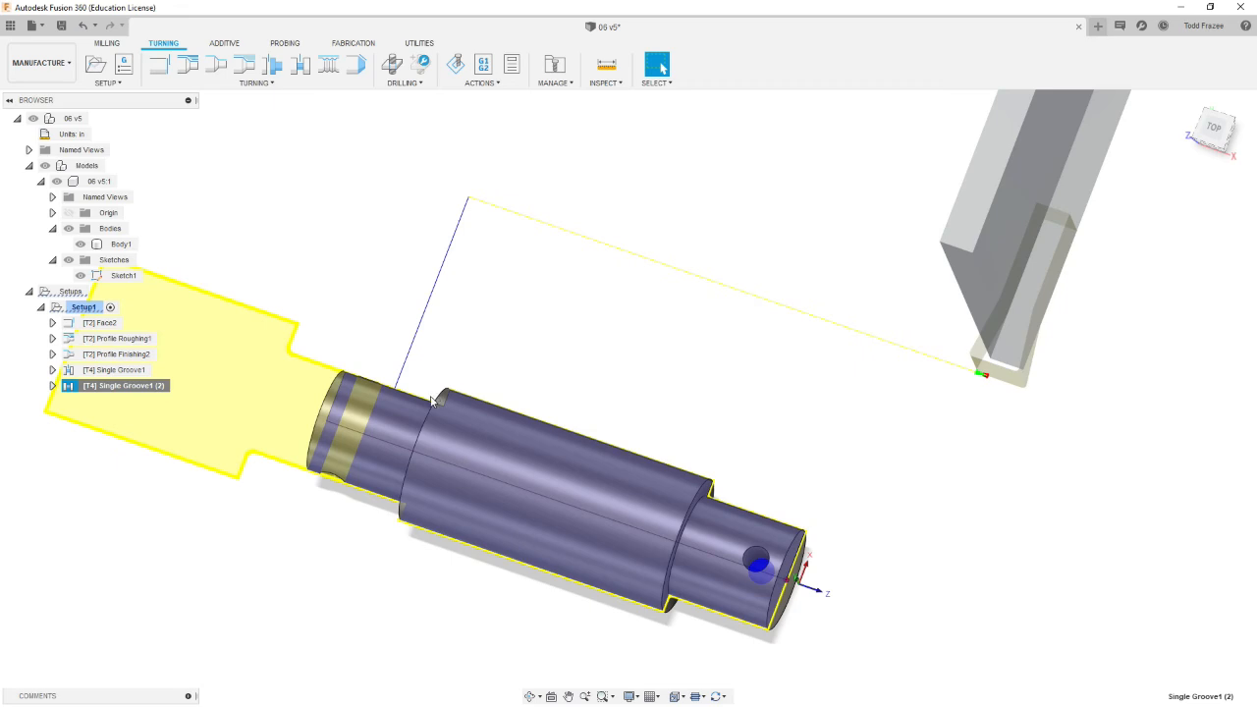
Step: Examine the second groove toolpath and the setup stock from different views
mouse_move(370, 474)
shift+middle_down()
mouse_move(414, 527)
mouse_move(350, 471)
shift+middle_up()
shift+middle_drag(565, 494, 373, 514)
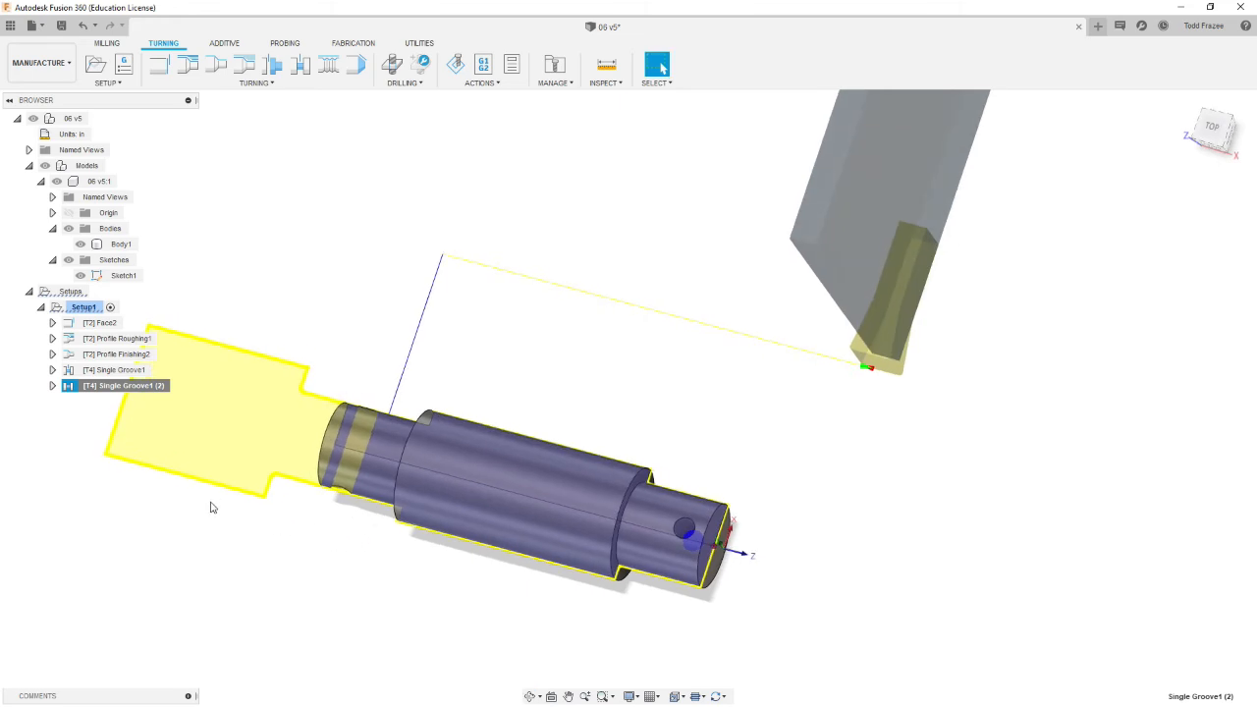
scroll(172, 465, down, 5)
scroll(109, 477, up, 4)
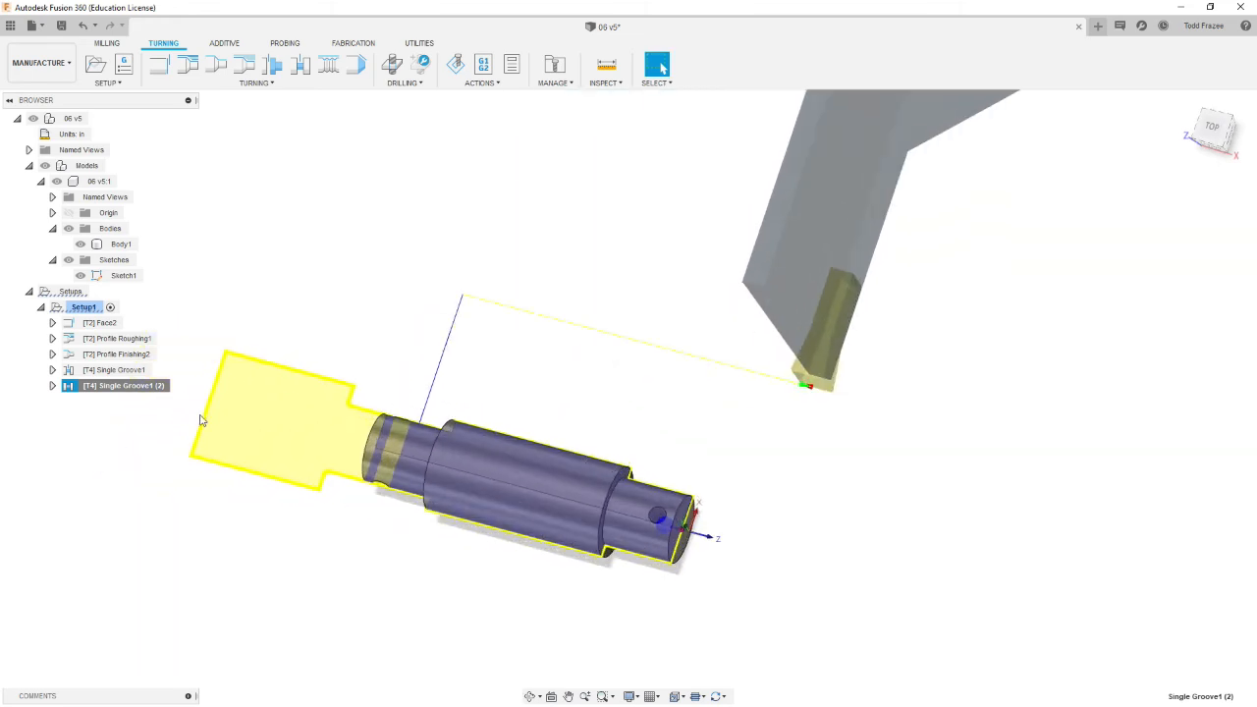
scroll(231, 393, up, 1)
click(83, 307)
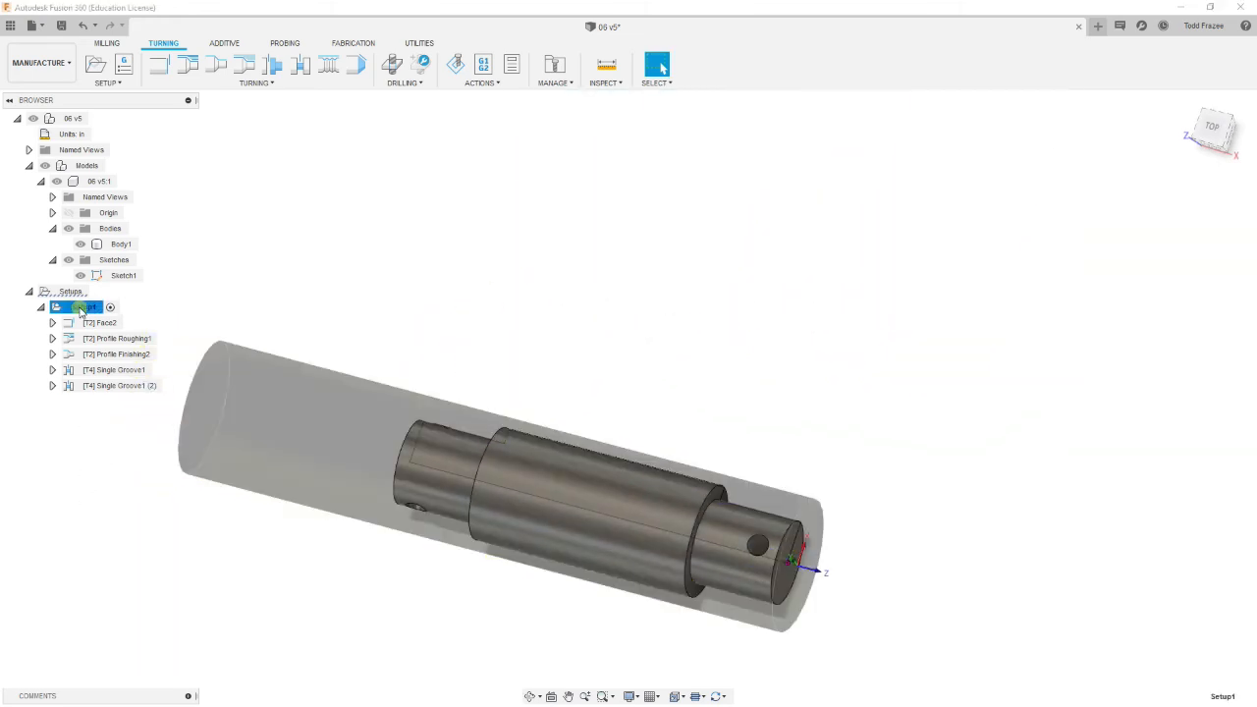
shift+middle_drag(489, 441, 441, 520)
mouse_move(399, 325)
shift+middle_down()
mouse_move(385, 357)
mouse_move(424, 351)
mouse_move(416, 337)
shift+middle_up()
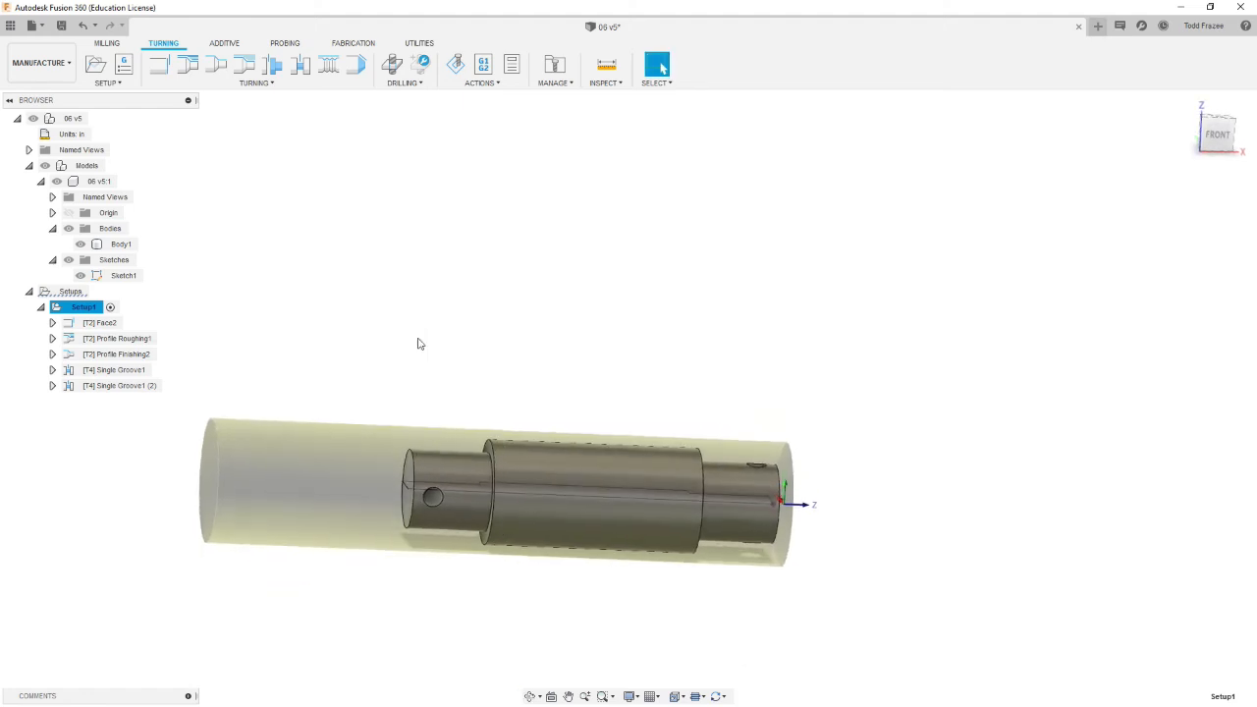
mouse_move(249, 577)
shift+middle_down()
mouse_move(210, 584)
mouse_move(245, 573)
mouse_move(237, 590)
shift+middle_up()
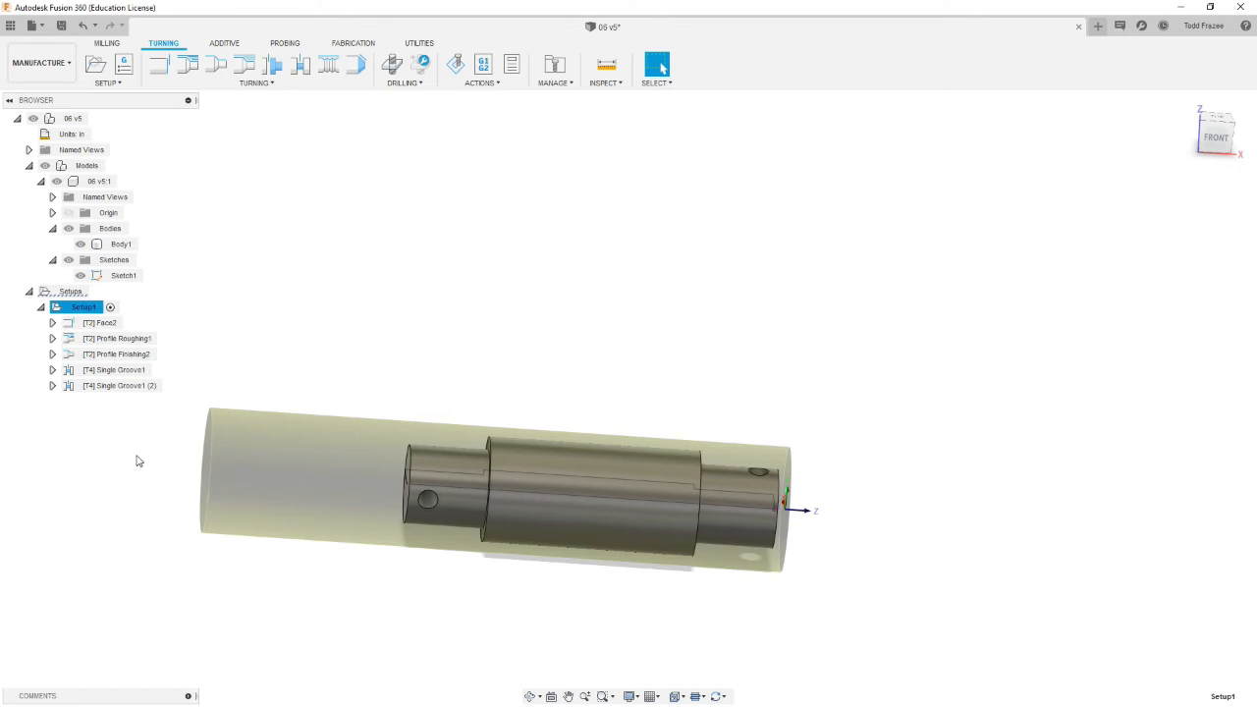
Step: Start a Turning Part operation after the second groove using the current grooving tool
click(124, 386)
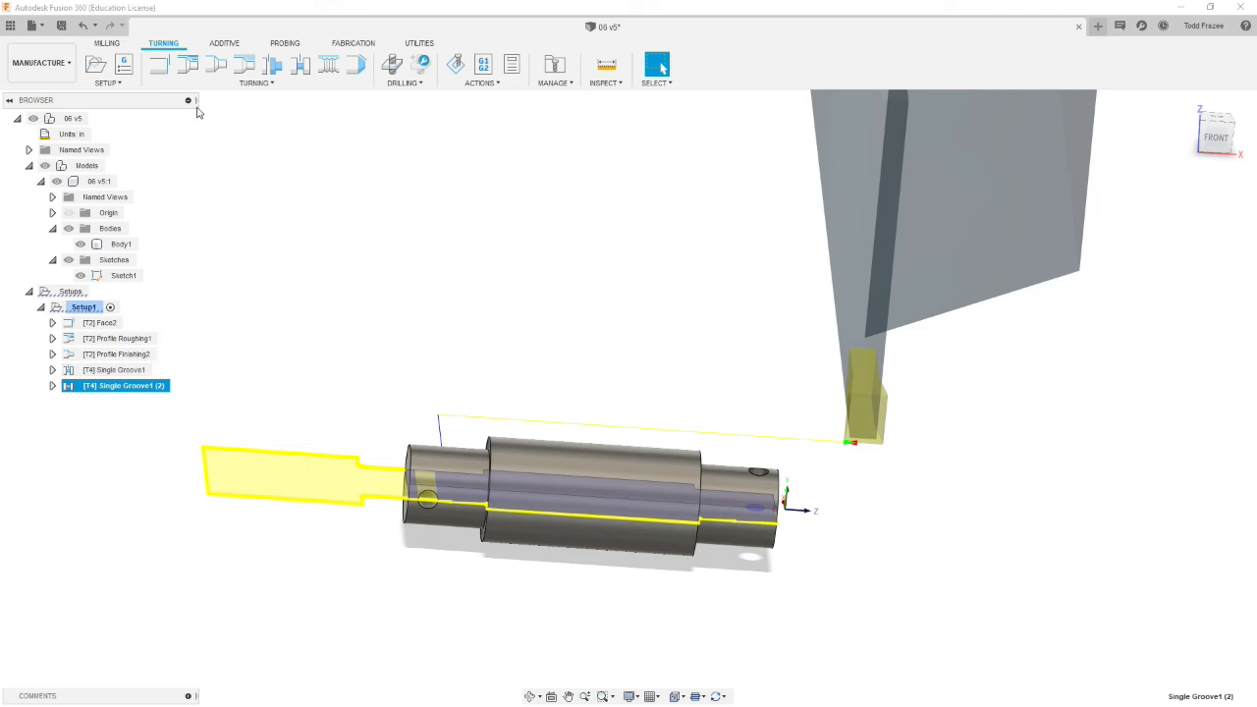
click(269, 66)
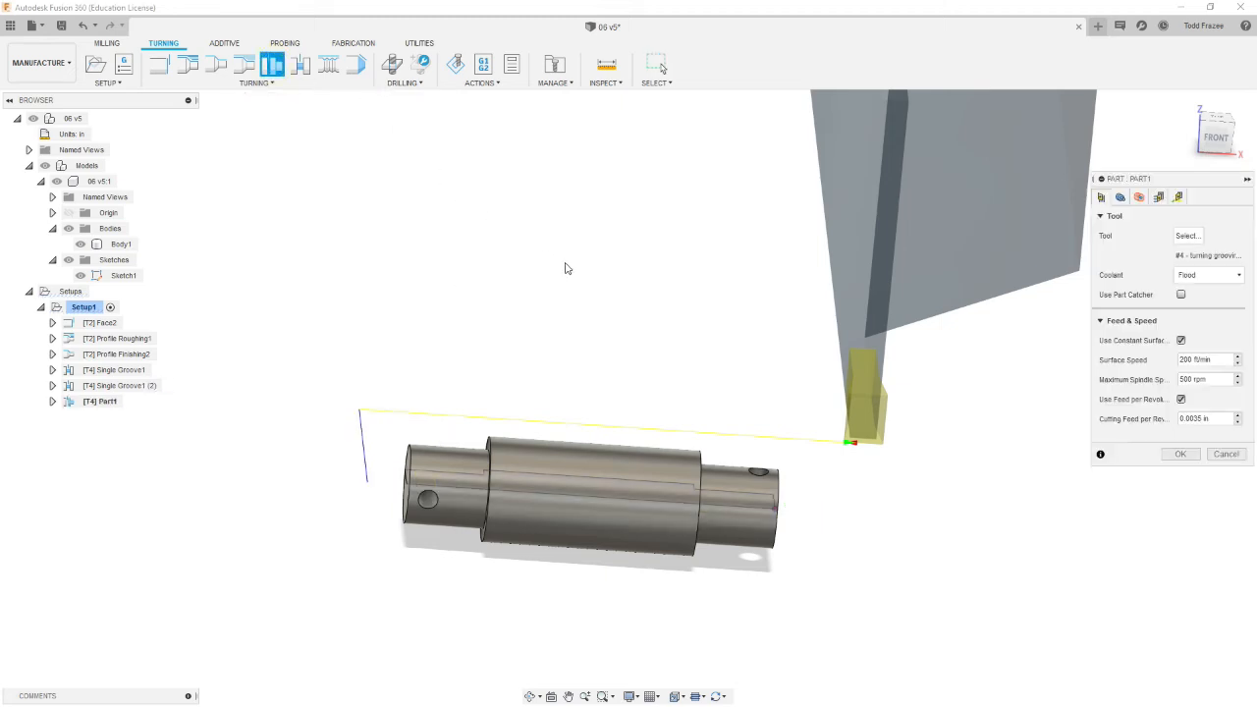
shift+middle_drag(634, 409, 810, 394)
scroll(737, 501, up, 3)
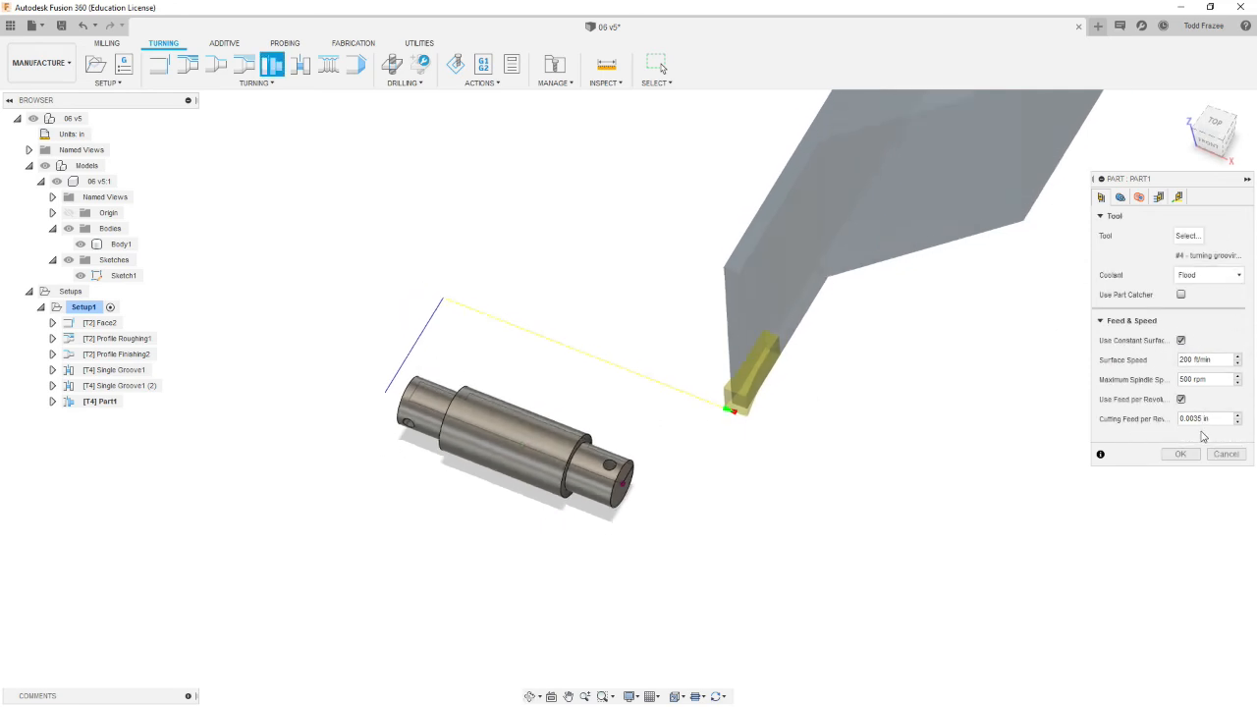
Step: Keep the back mode as Model back and set the inner radius offset to 0.015 in
click(1120, 196)
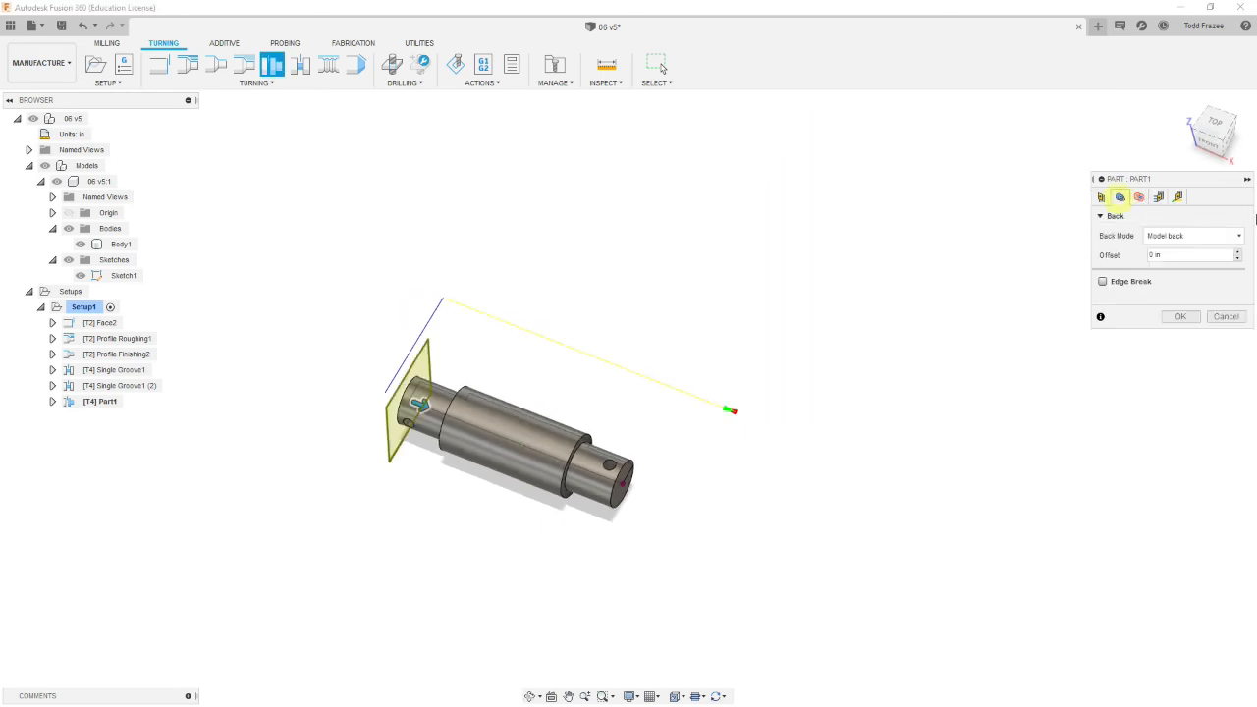
click(1185, 241)
click(1186, 246)
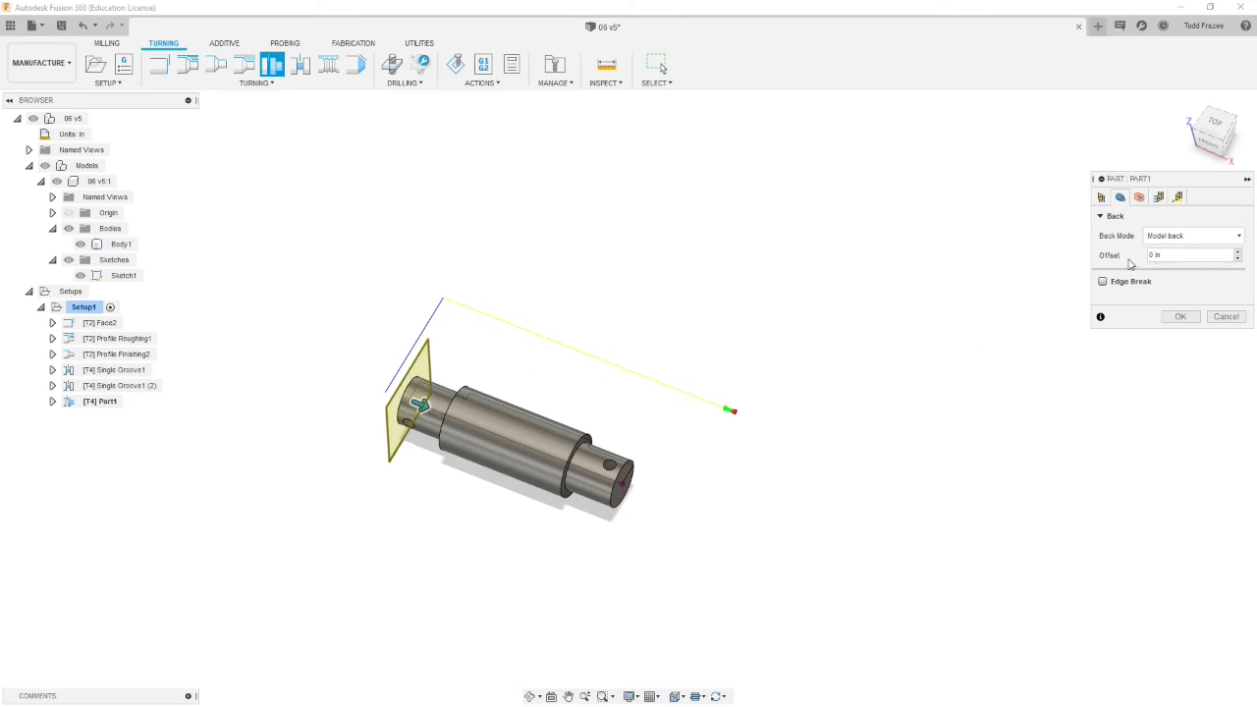
click(1139, 198)
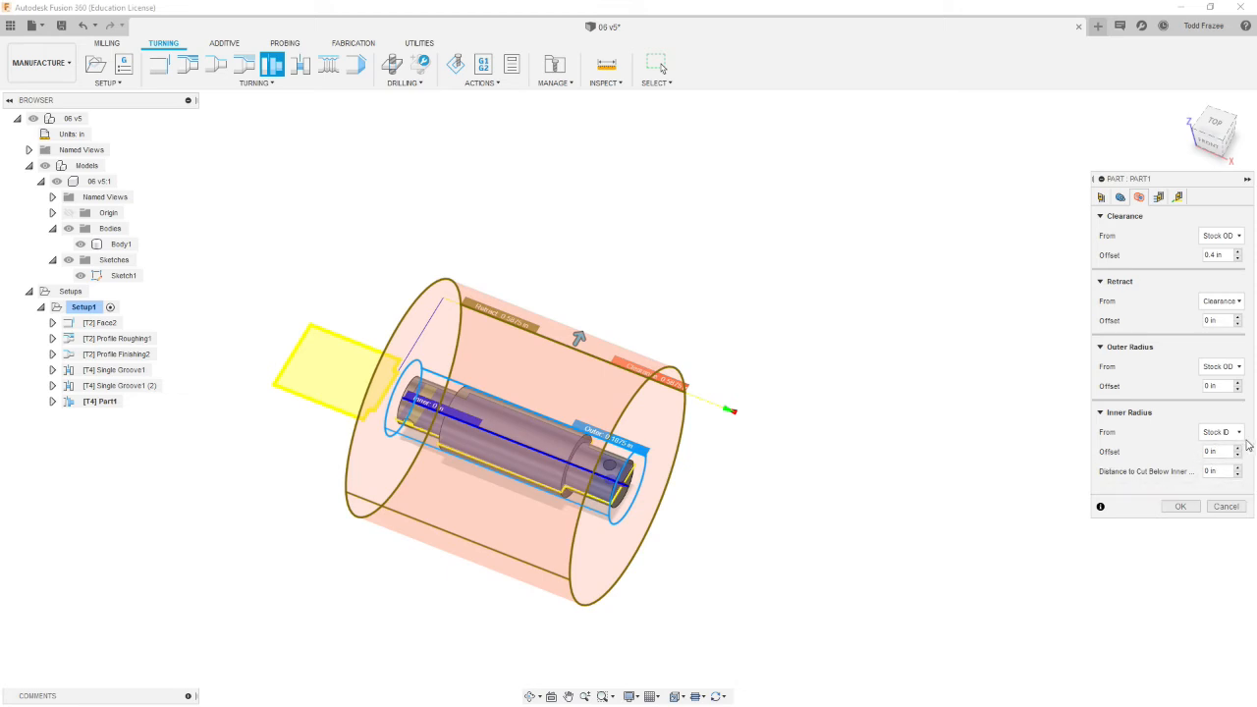
click(1225, 451)
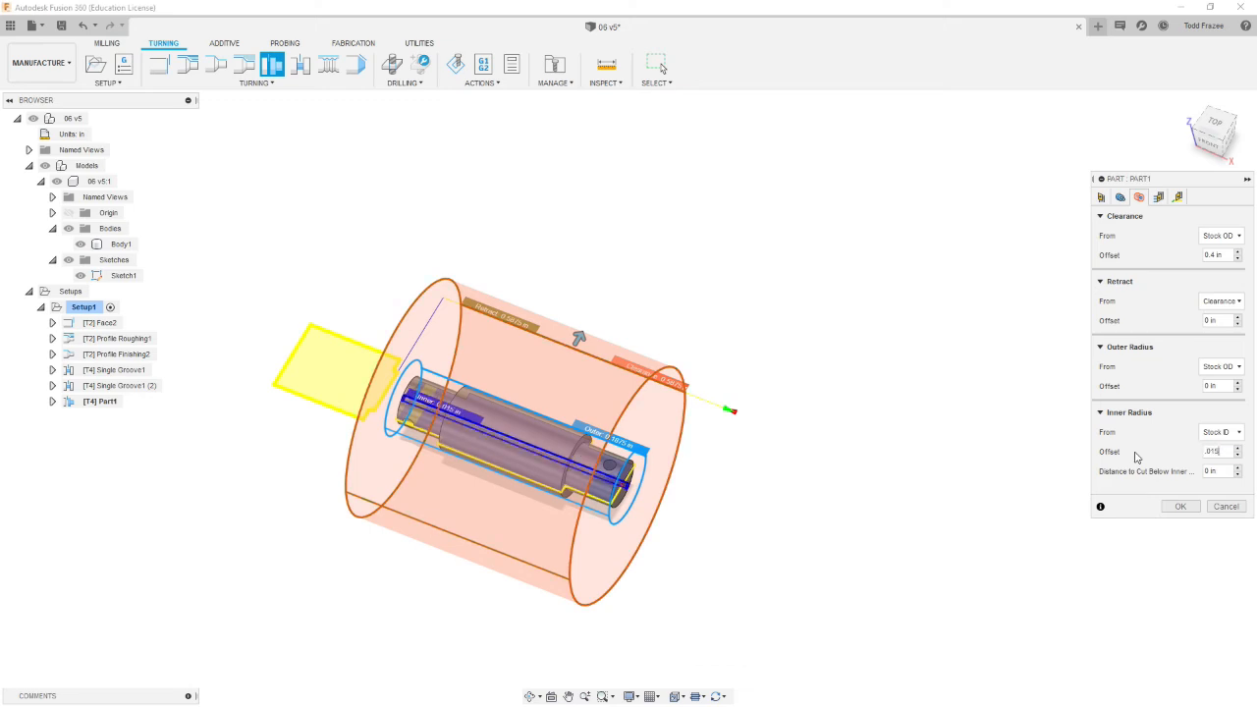
scroll(398, 413, up, 5)
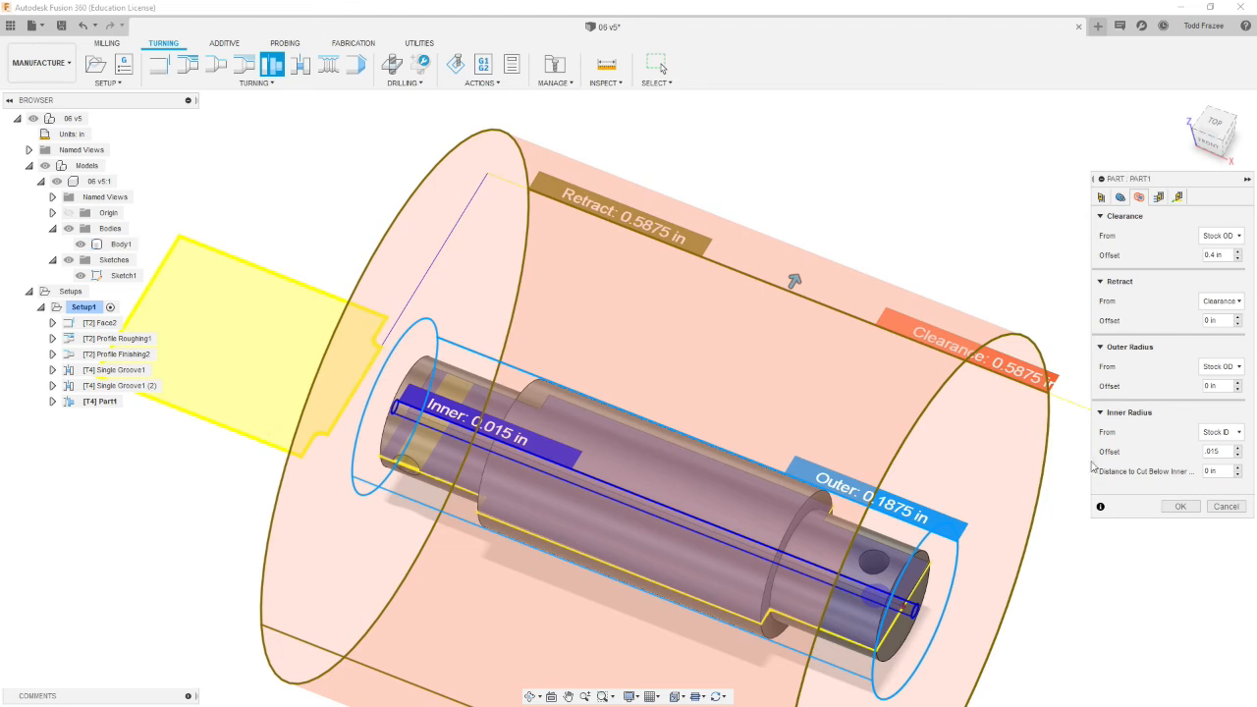
Step: Review the part-off passes and linking settings and accept the Turning Part operation
click(1160, 197)
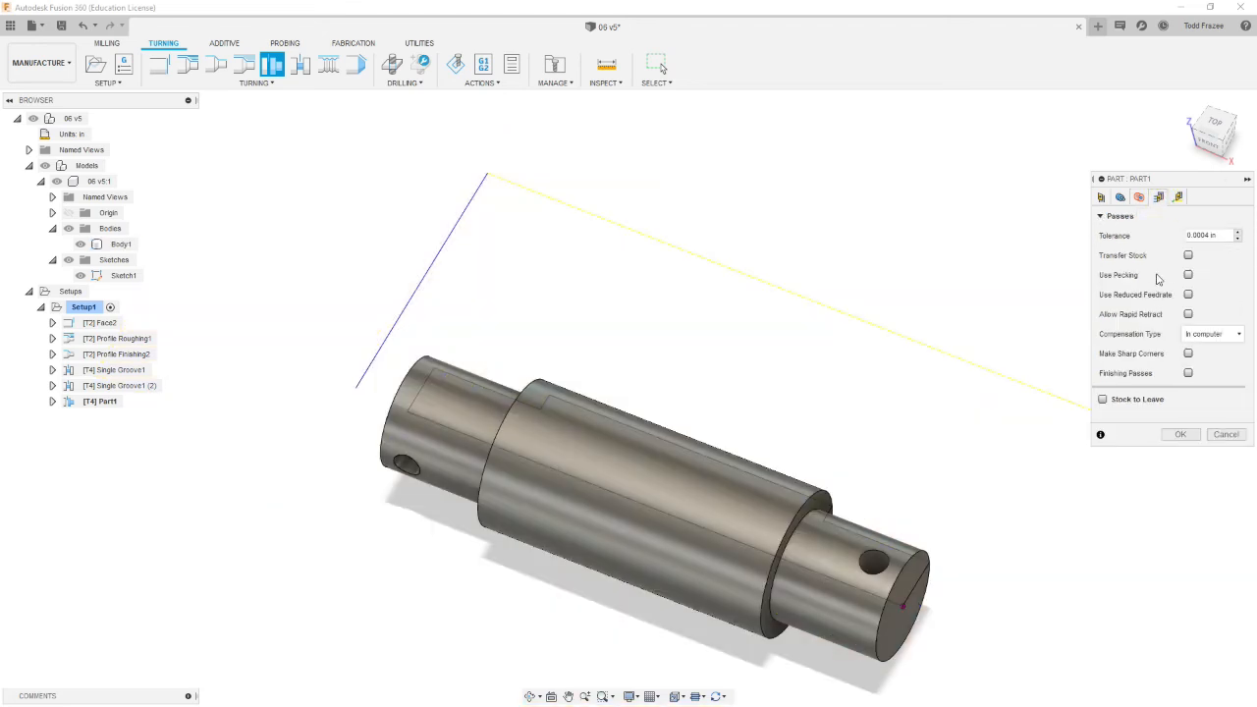
click(1177, 196)
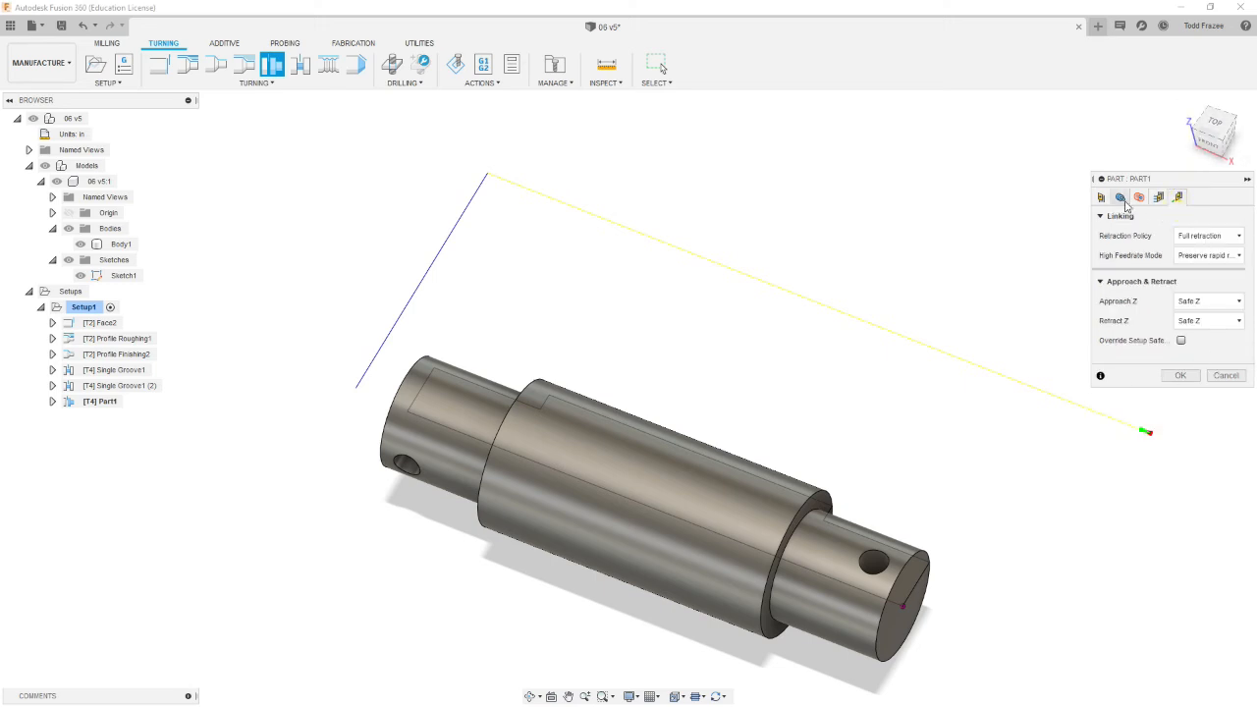
click(1181, 375)
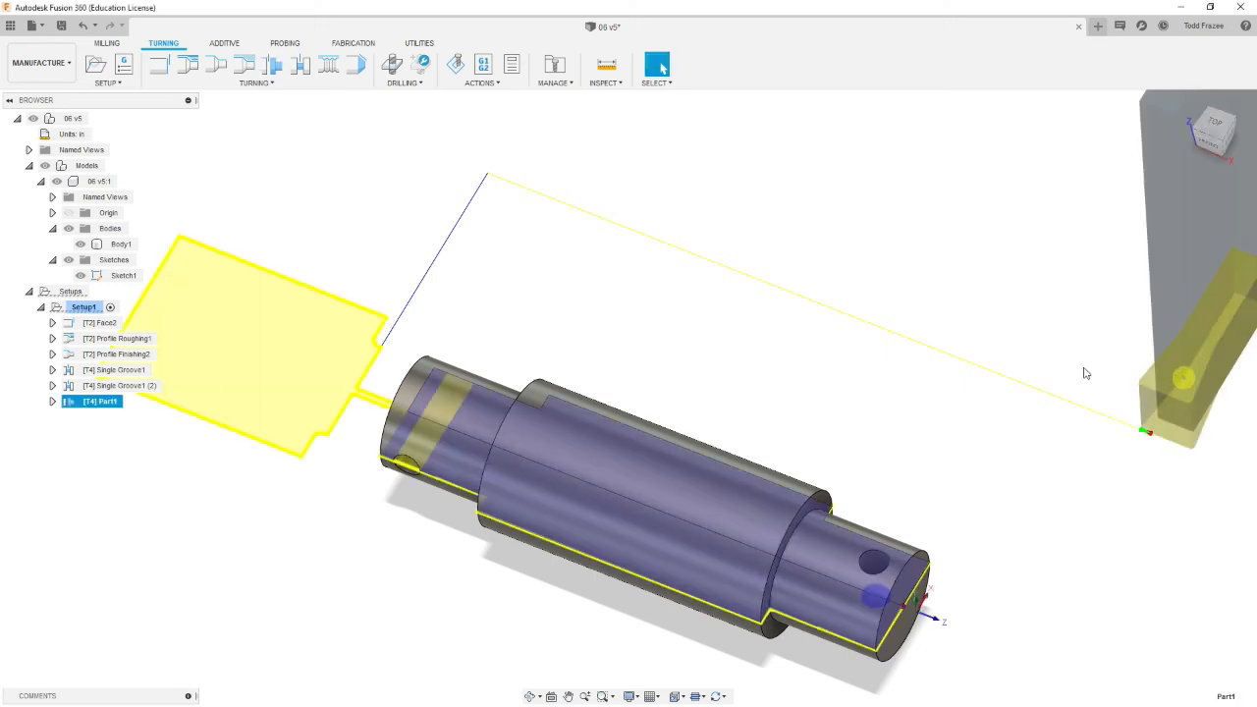
Step: Examine the part-off toolpath on the shaft from different views
shift+middle_drag(381, 359, 462, 357)
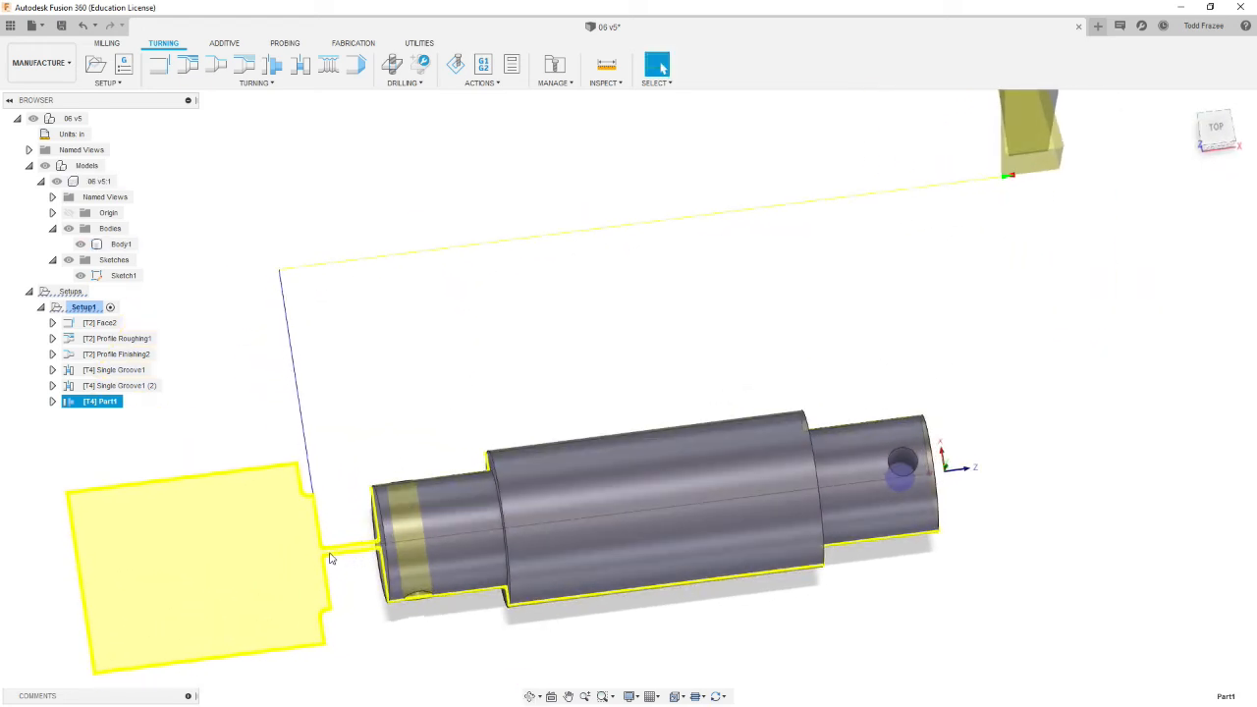
click(572, 546)
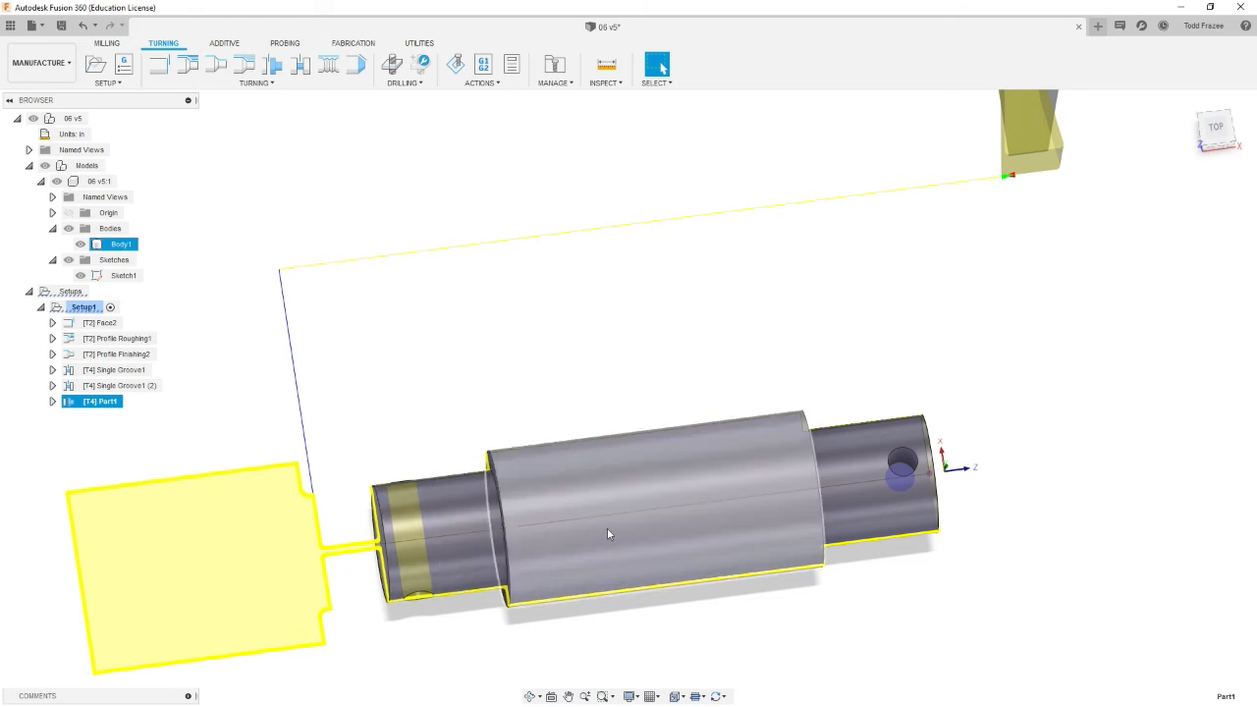
shift+middle_drag(401, 608, 353, 567)
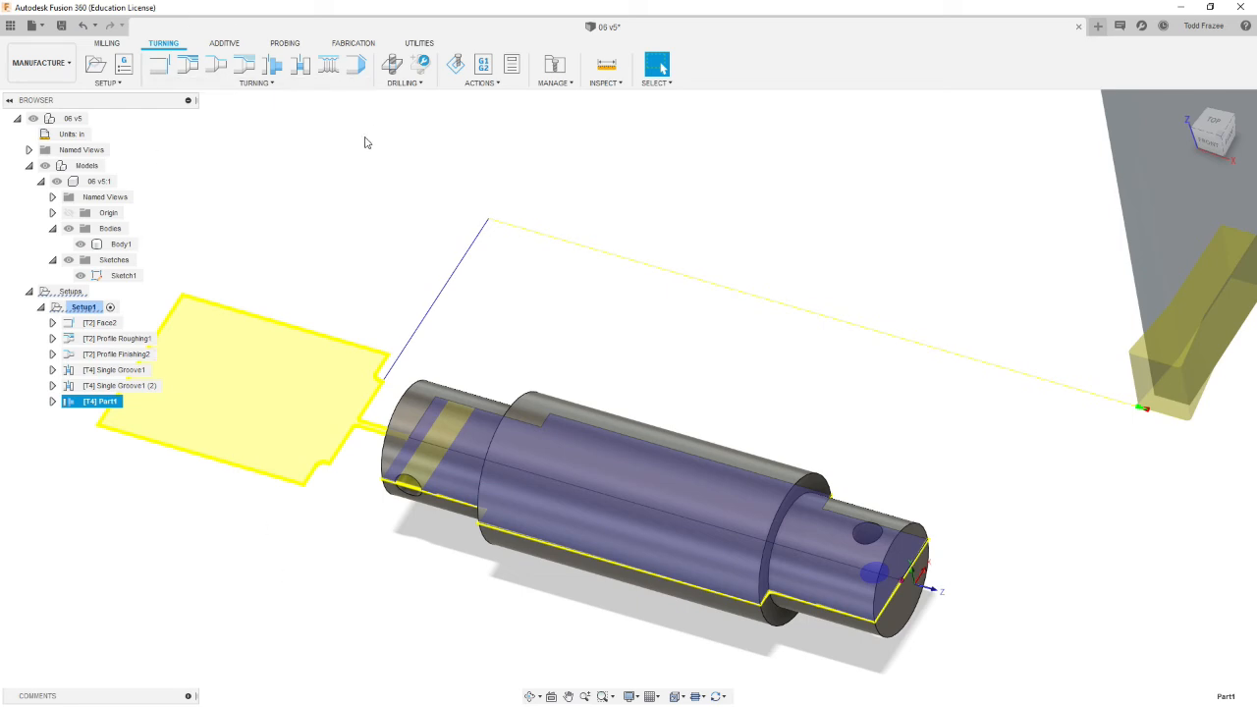
Step: Simulate all operations of Setup1 with the stock shown, then close the simulation
click(85, 308)
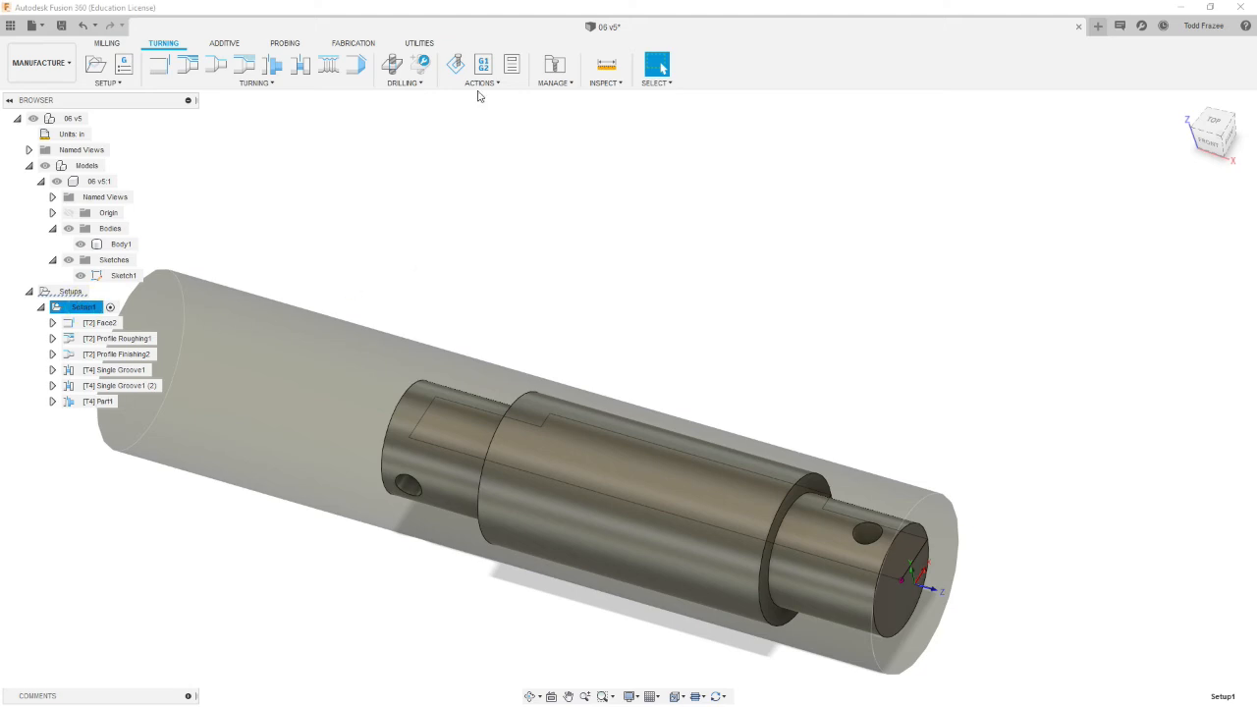
click(457, 66)
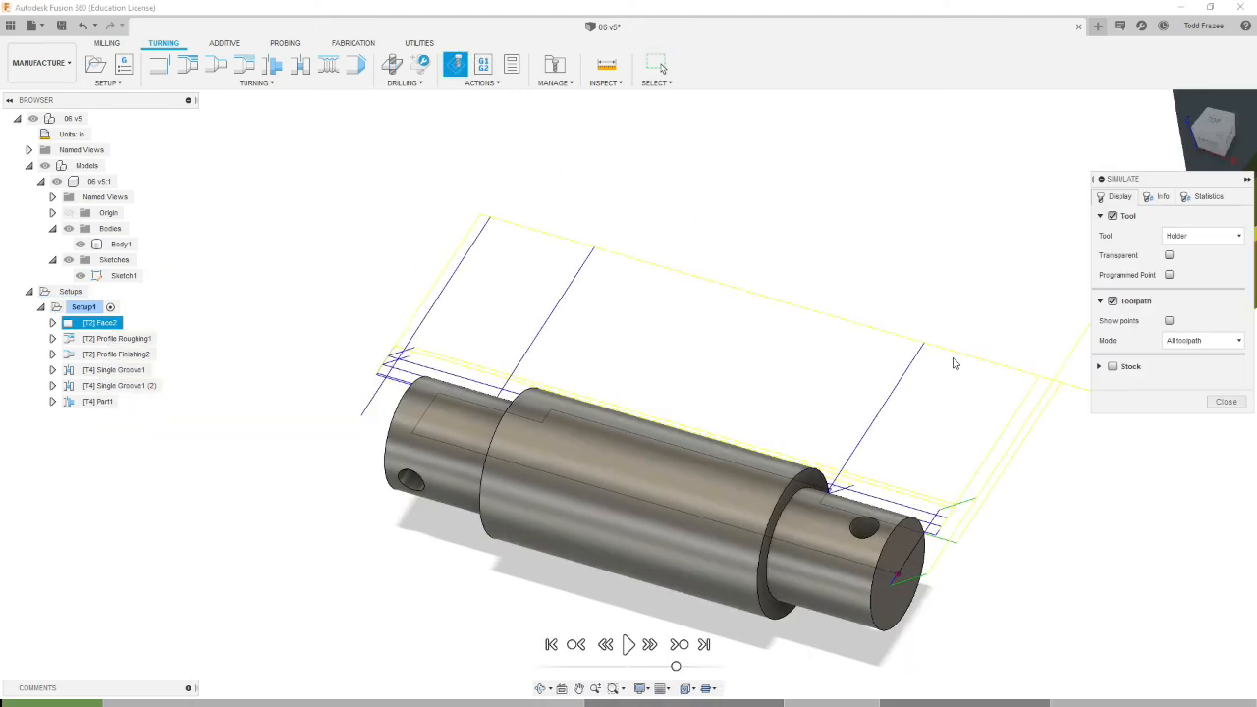
click(1113, 366)
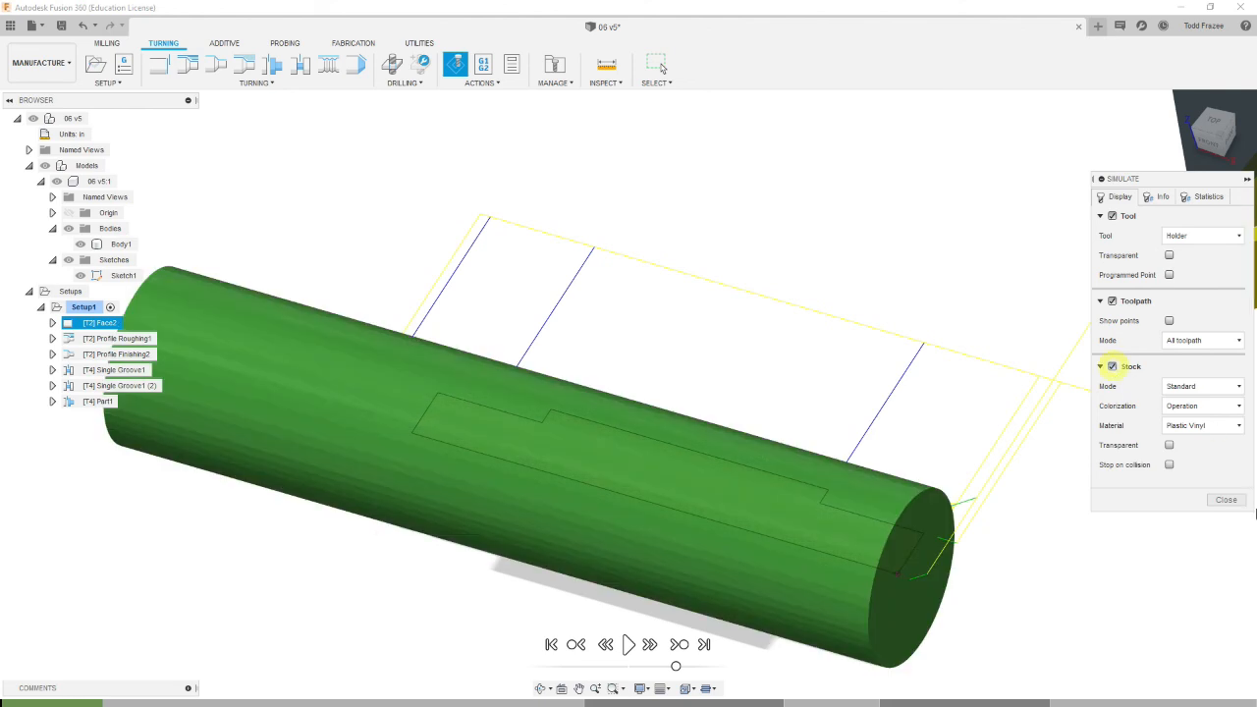
click(629, 645)
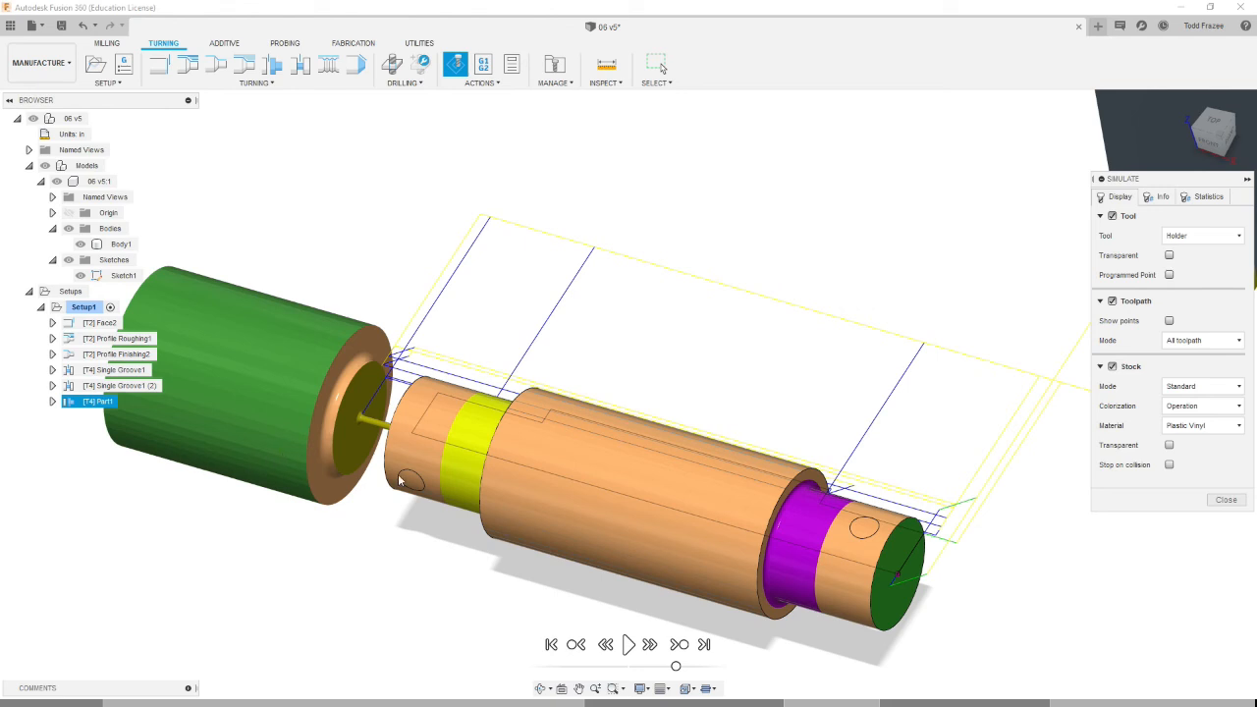
click(1226, 499)
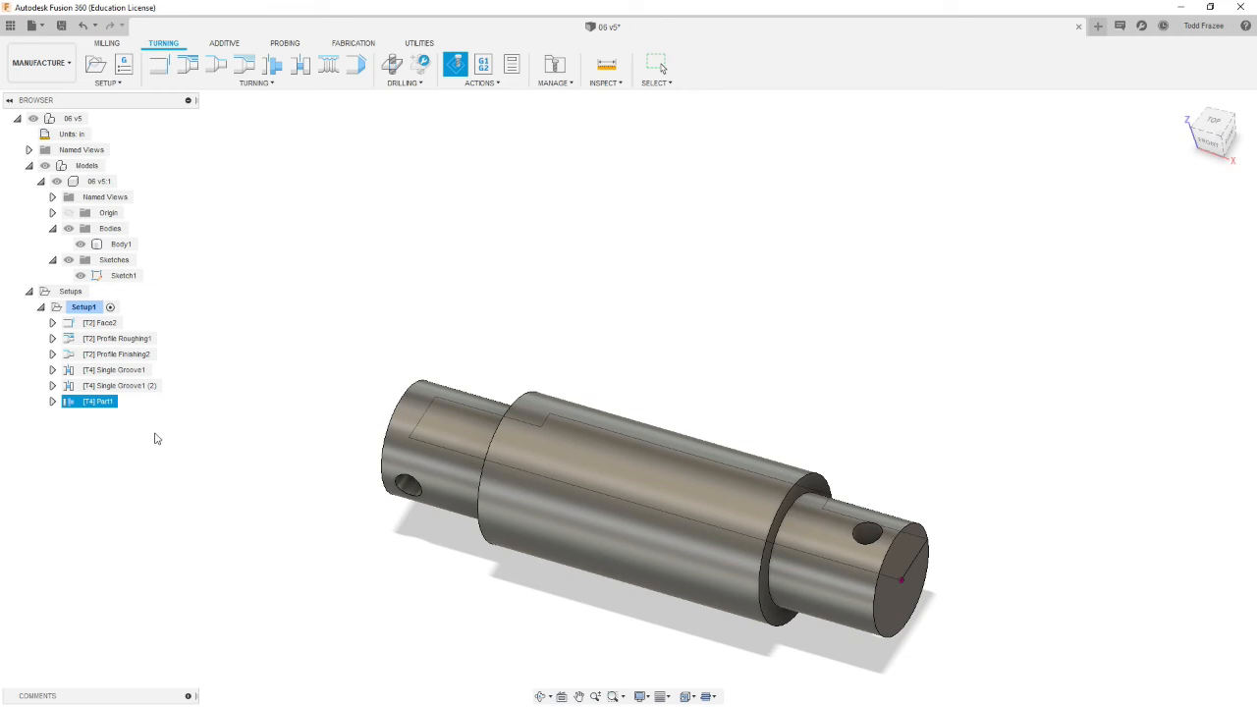
Step: Create a new milling setup for the shaft
click(153, 433)
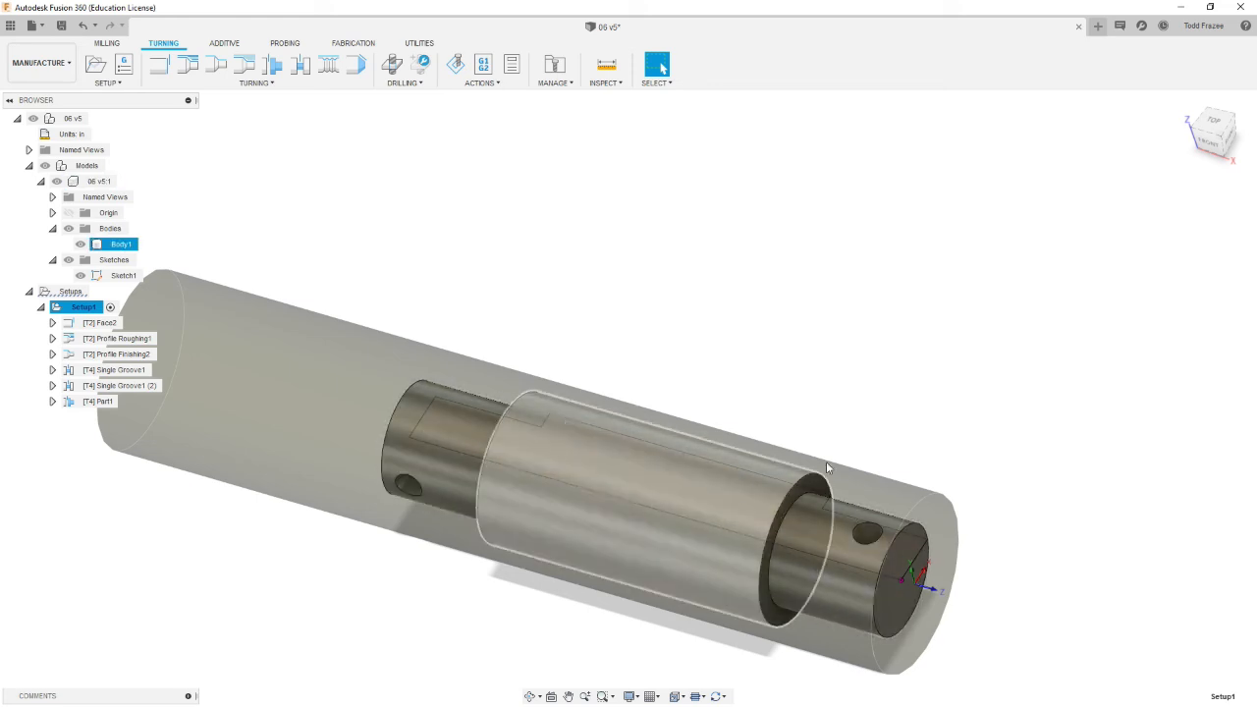
click(923, 403)
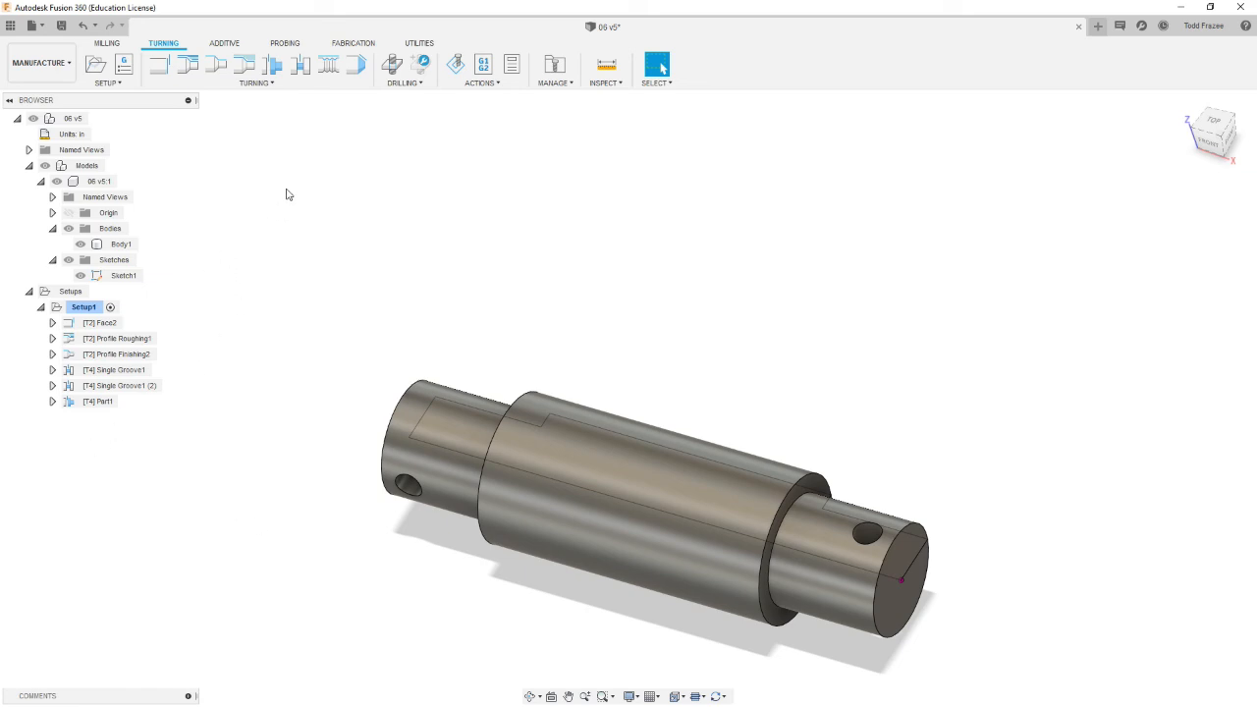
click(105, 45)
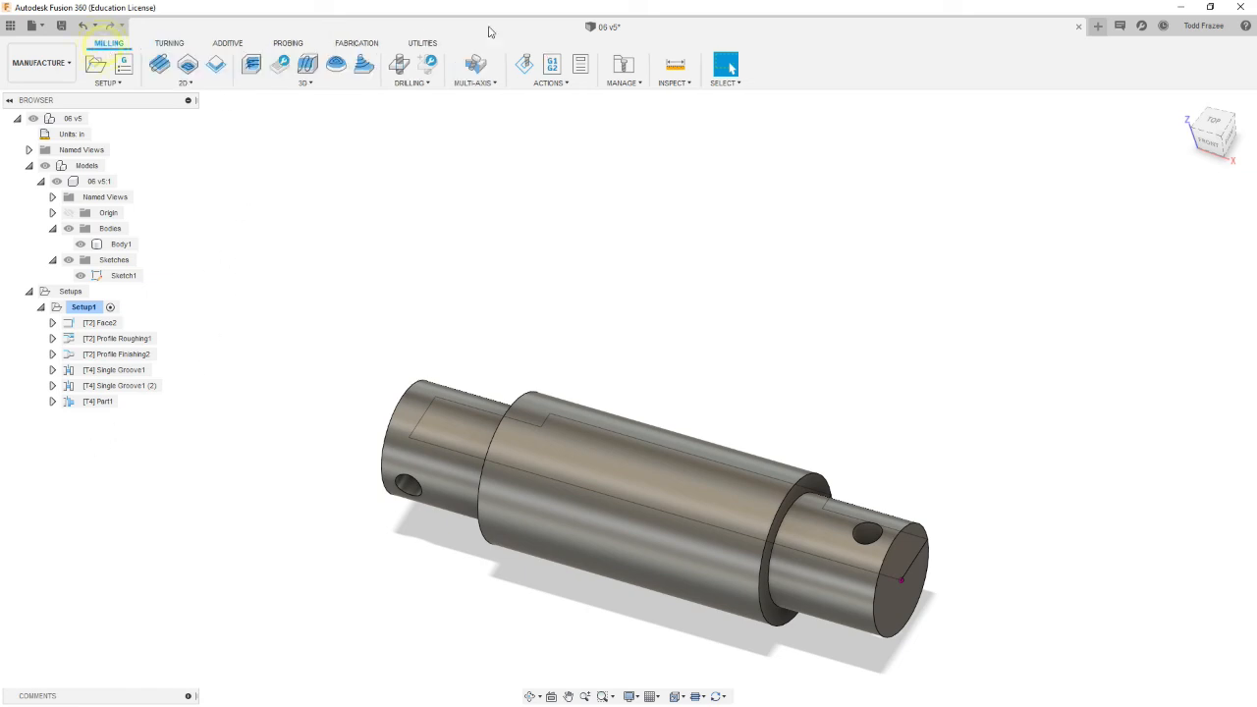
click(98, 71)
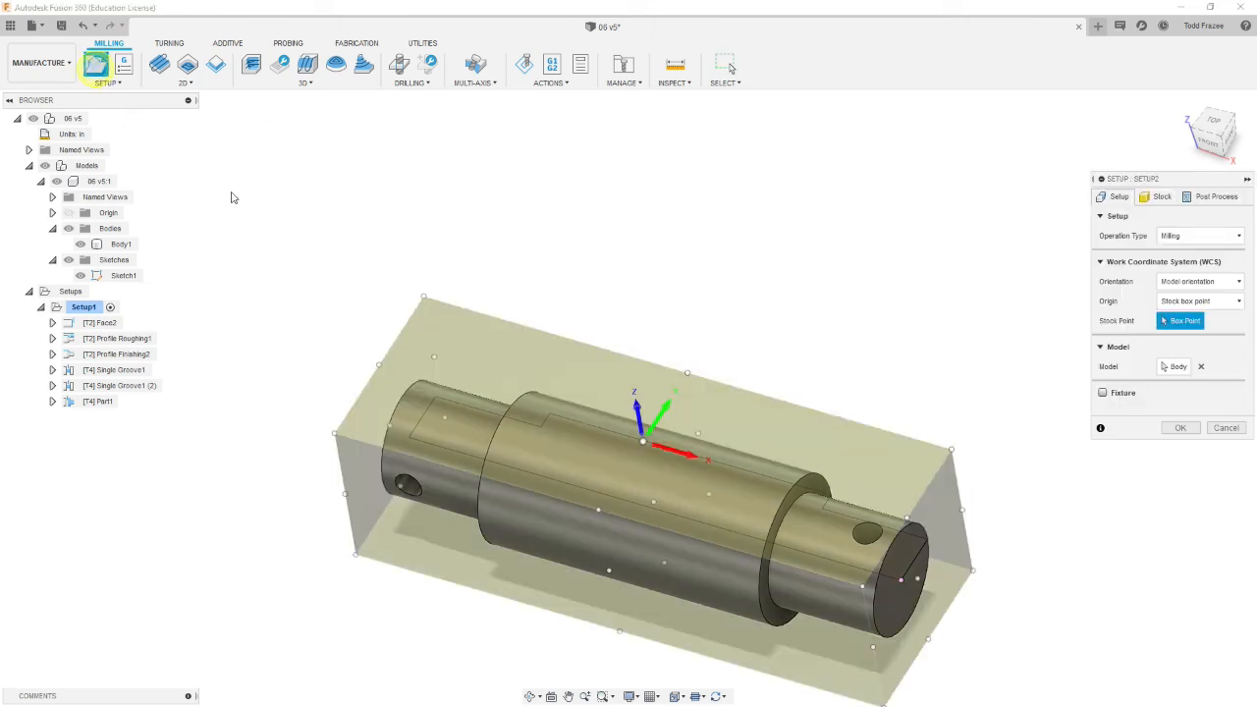
Step: Define the milling setup's stock from the solid body, with no additional stock
shift+middle_drag(521, 365, 529, 332)
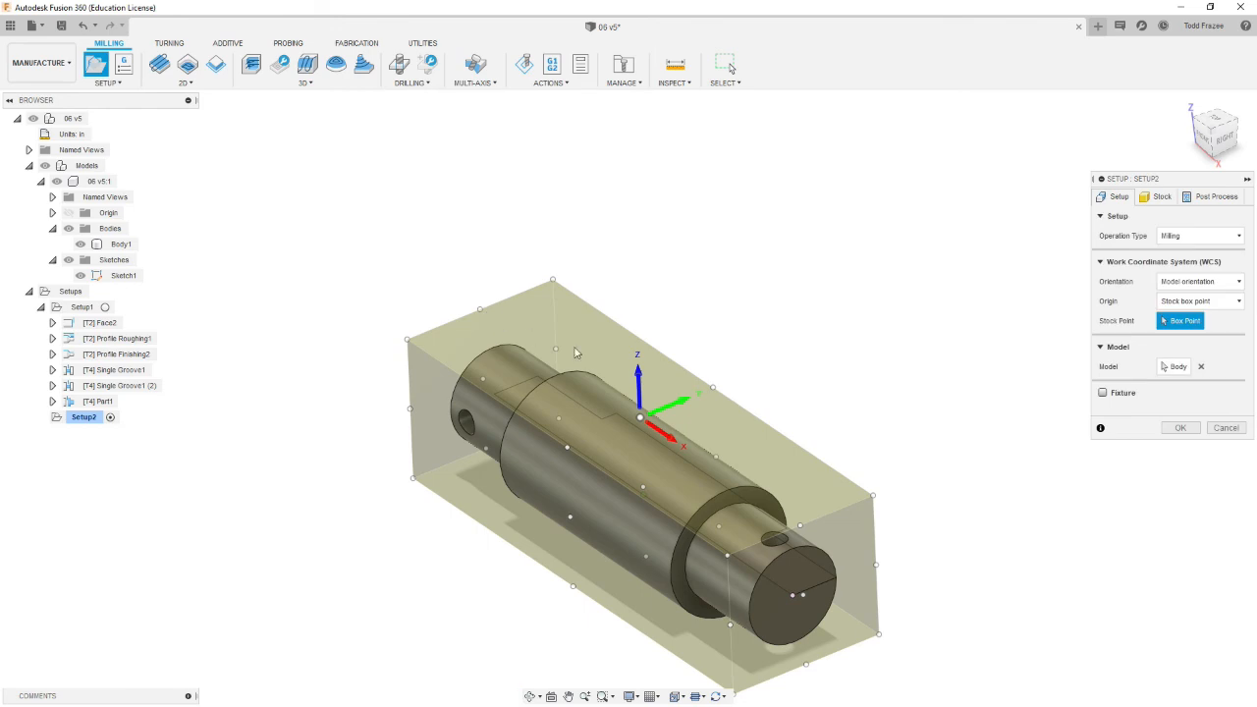
scroll(827, 496, down, 3)
scroll(940, 593, up, 2)
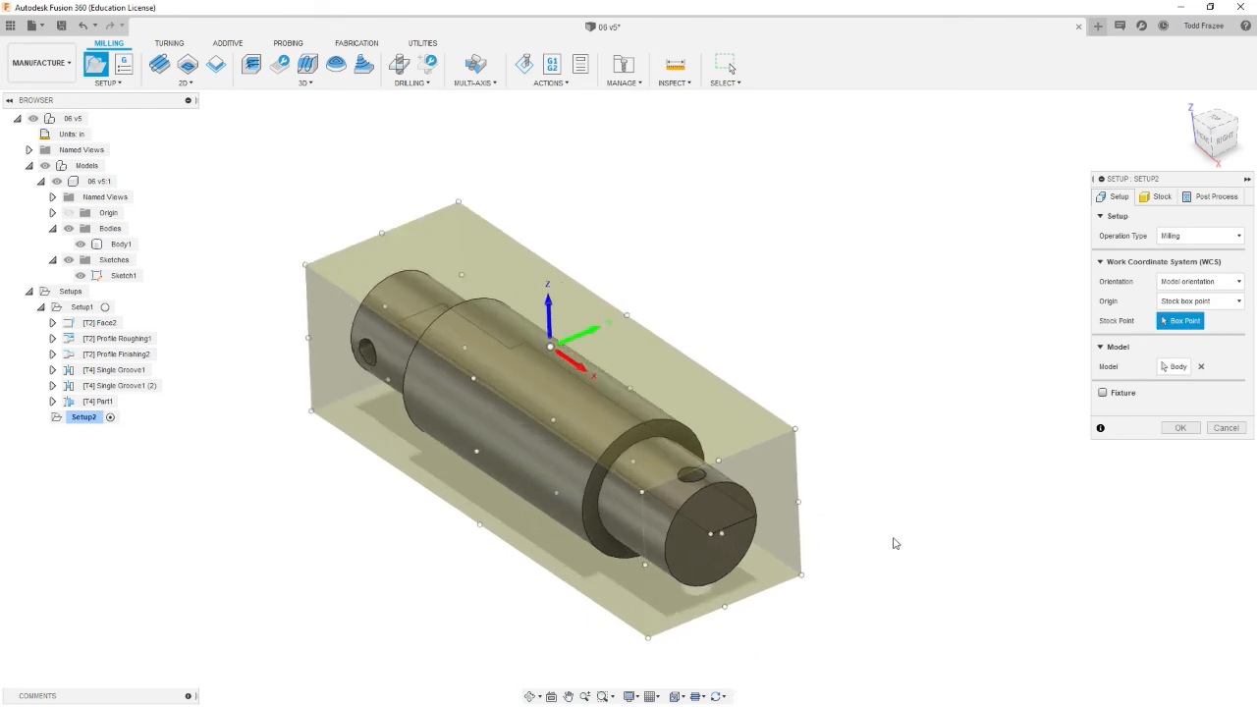
scroll(893, 543, up, 2)
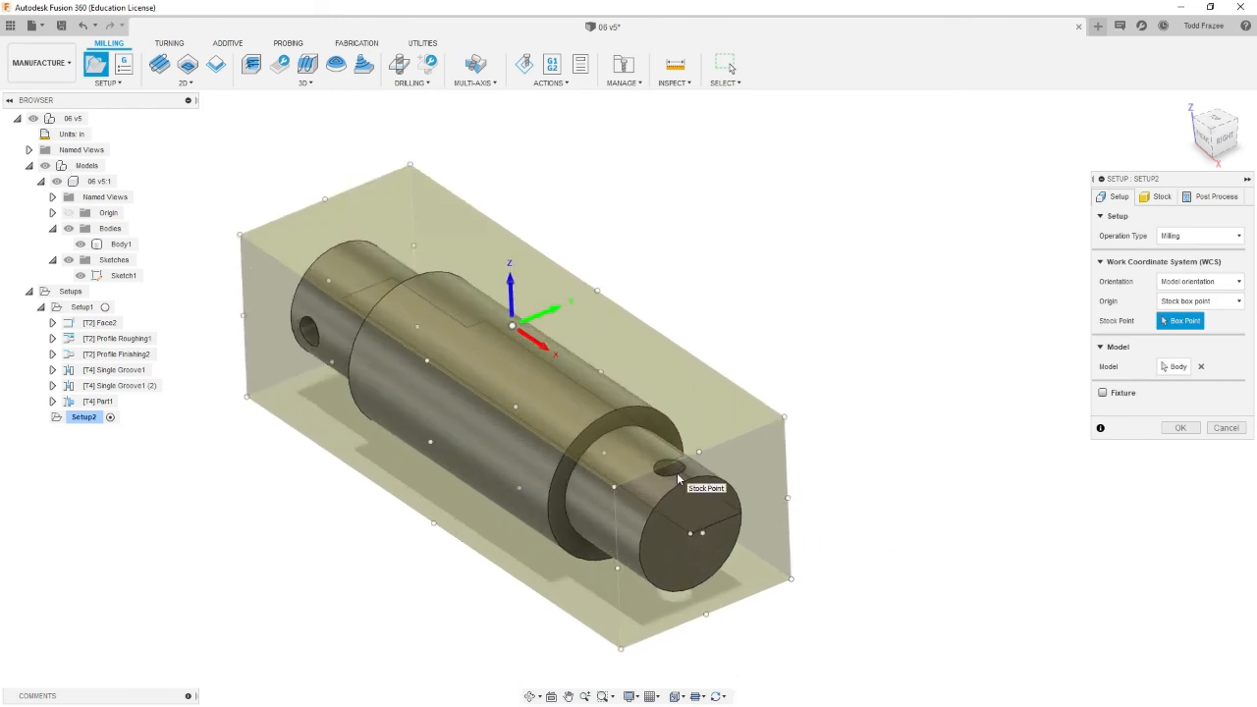
click(1158, 196)
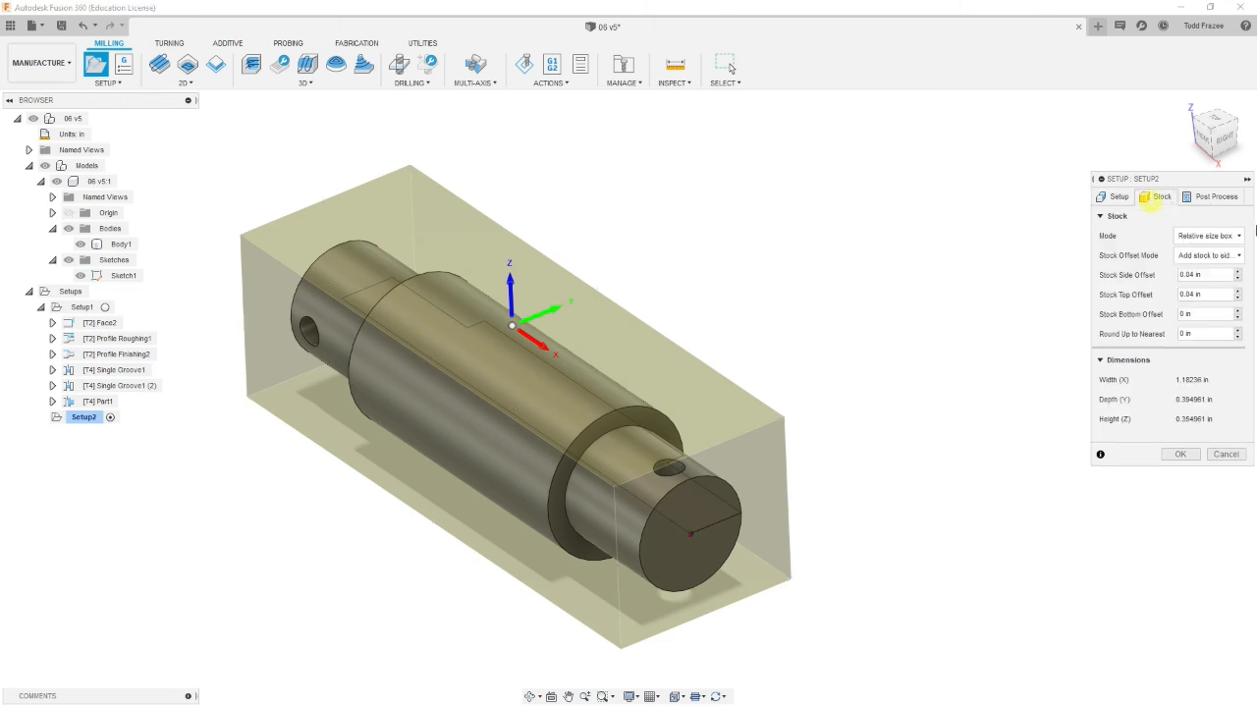
click(1241, 256)
click(1218, 270)
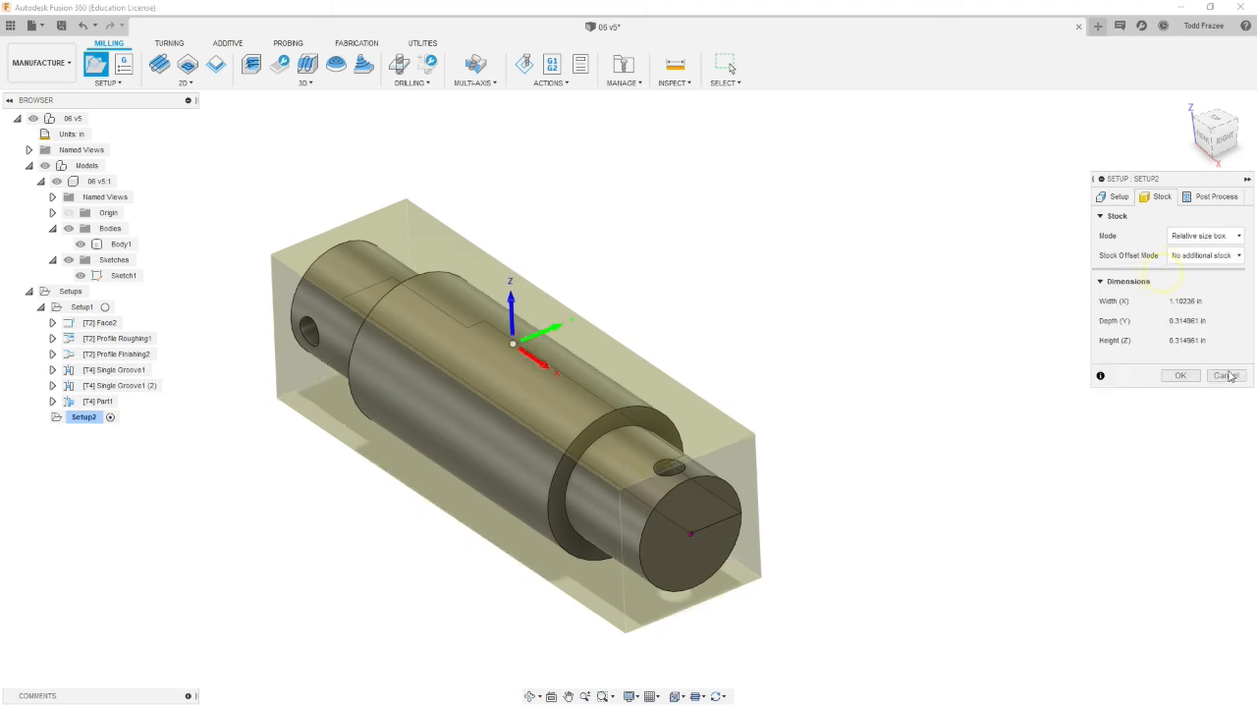
click(1210, 237)
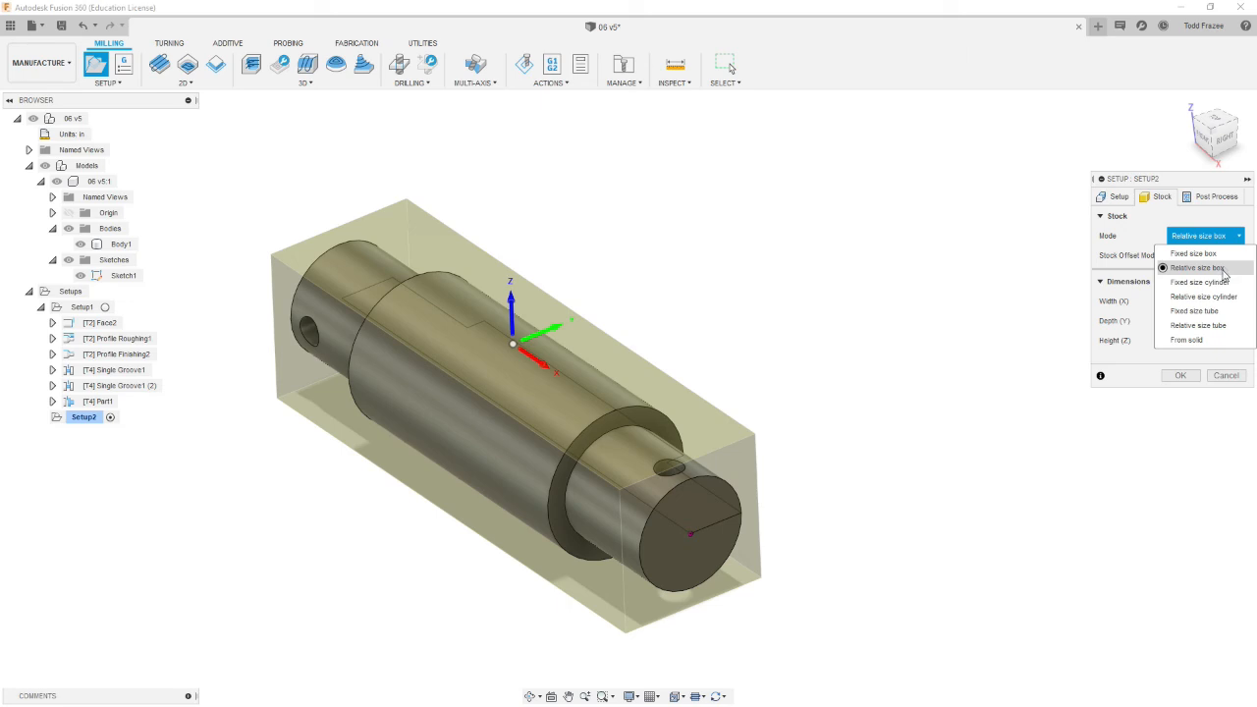
click(1200, 339)
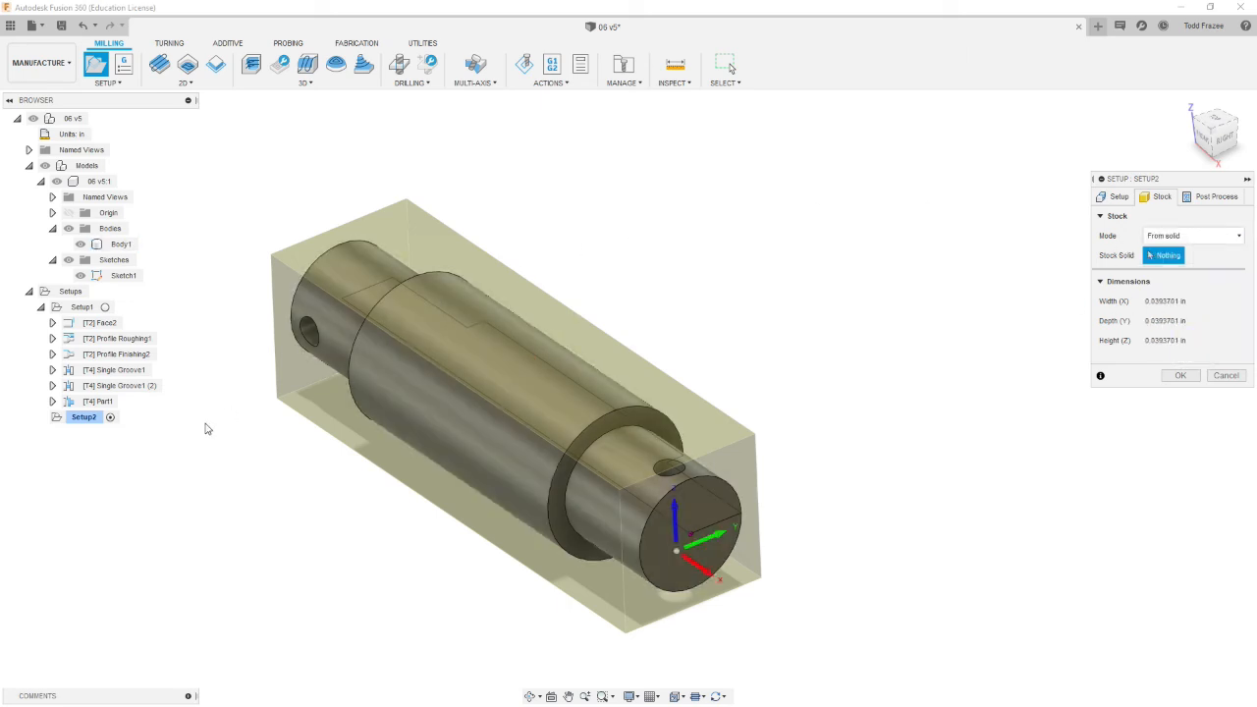
click(315, 316)
click(362, 275)
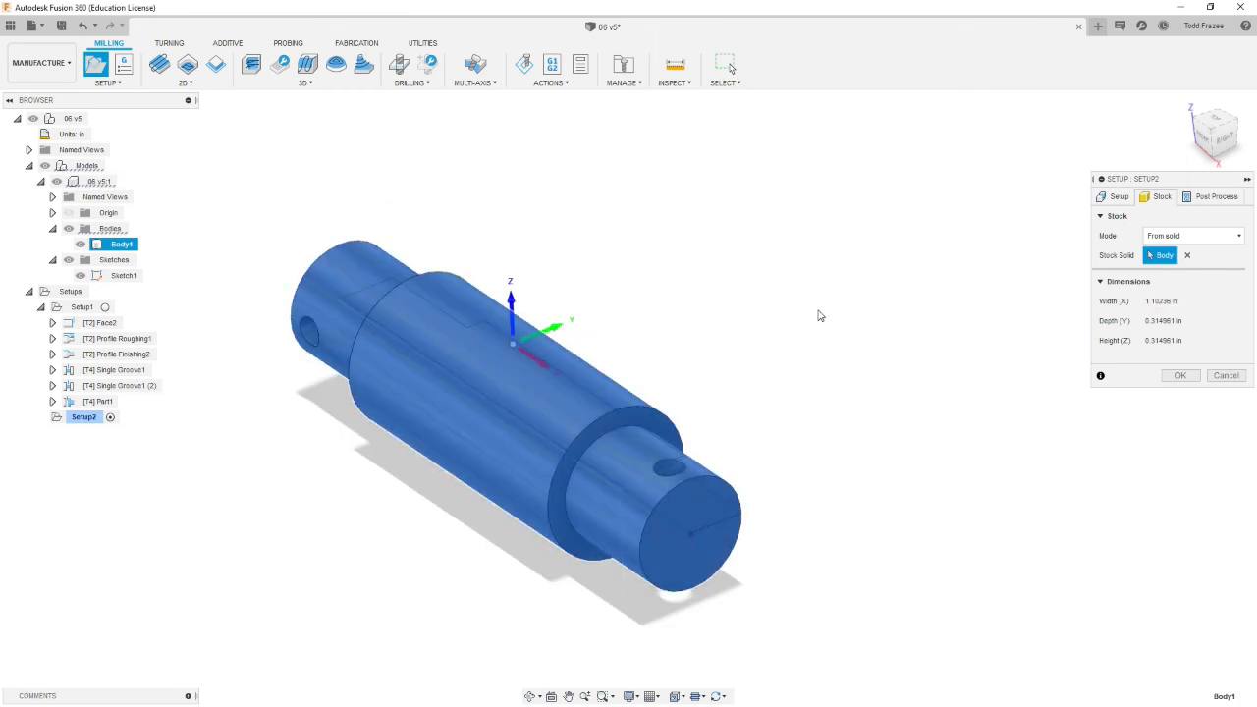
Step: Keep the model orientation and pick the stock box point on top of the small end near the cross hole as the WCS origin
click(1116, 196)
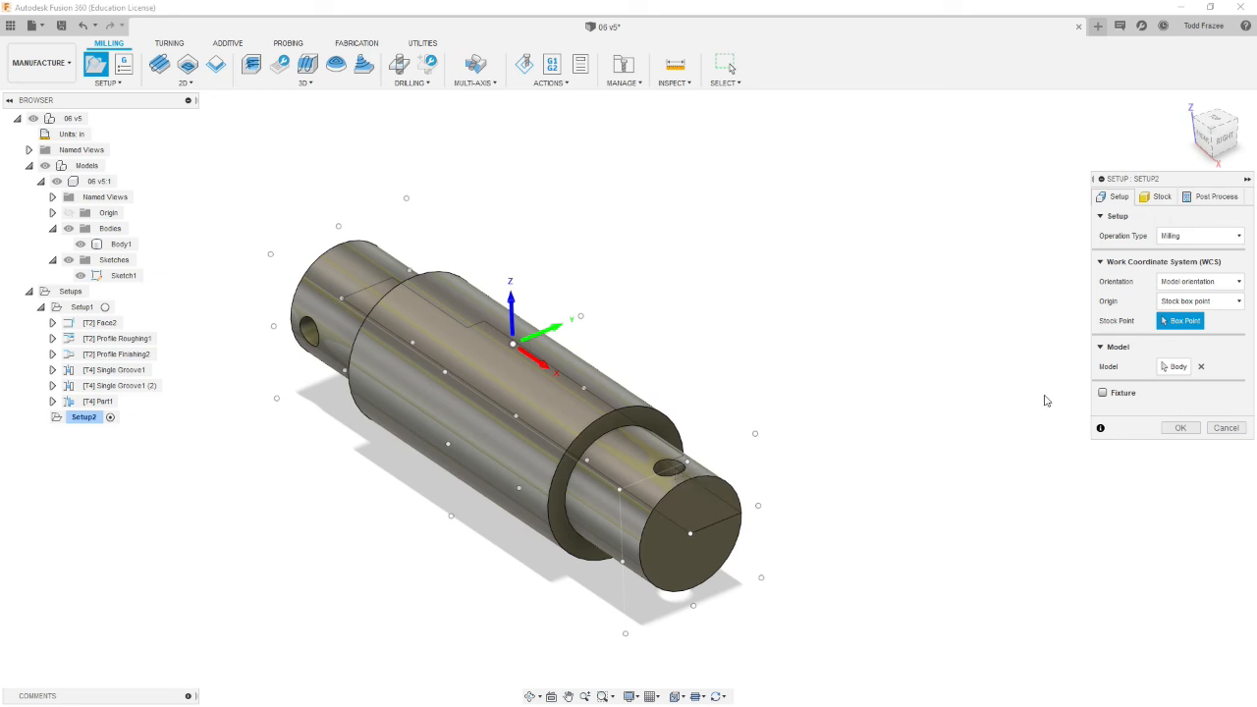
click(1200, 282)
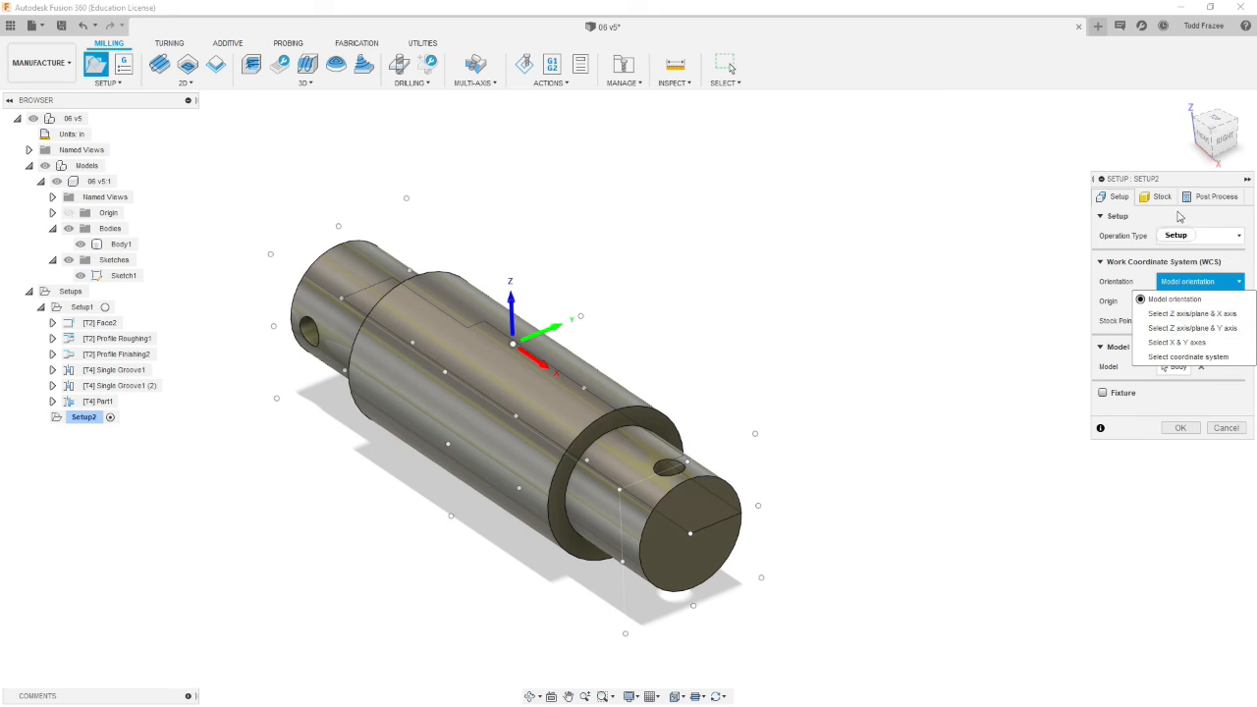
click(1179, 218)
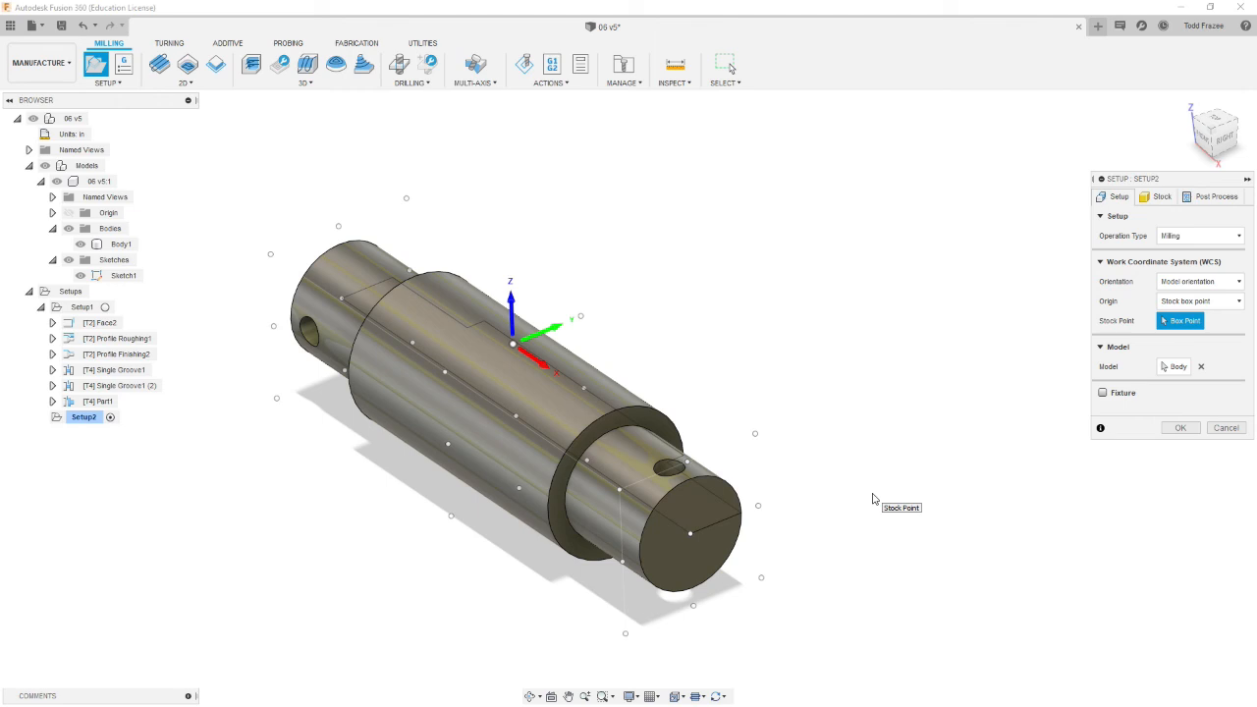
click(688, 462)
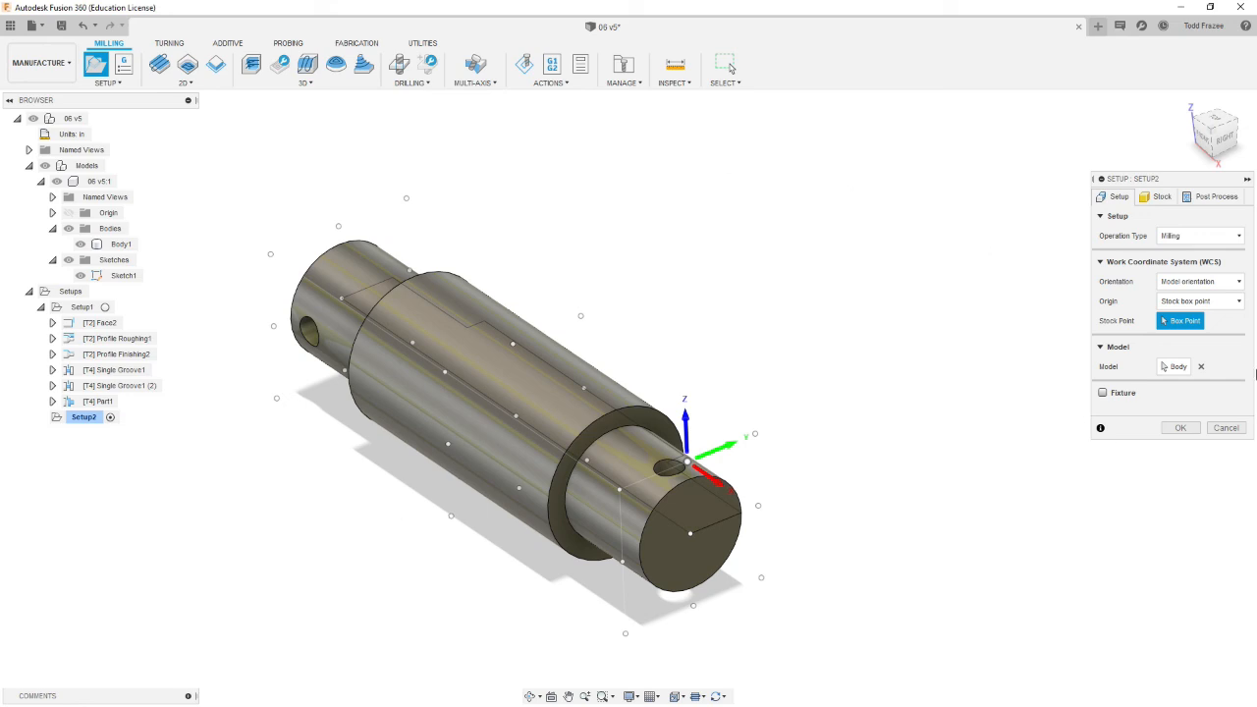
Step: Set program number 0602 and comment "Operation 2 Mill", keep WCS offset 0, and accept the setup
click(1204, 198)
double_click(1215, 236)
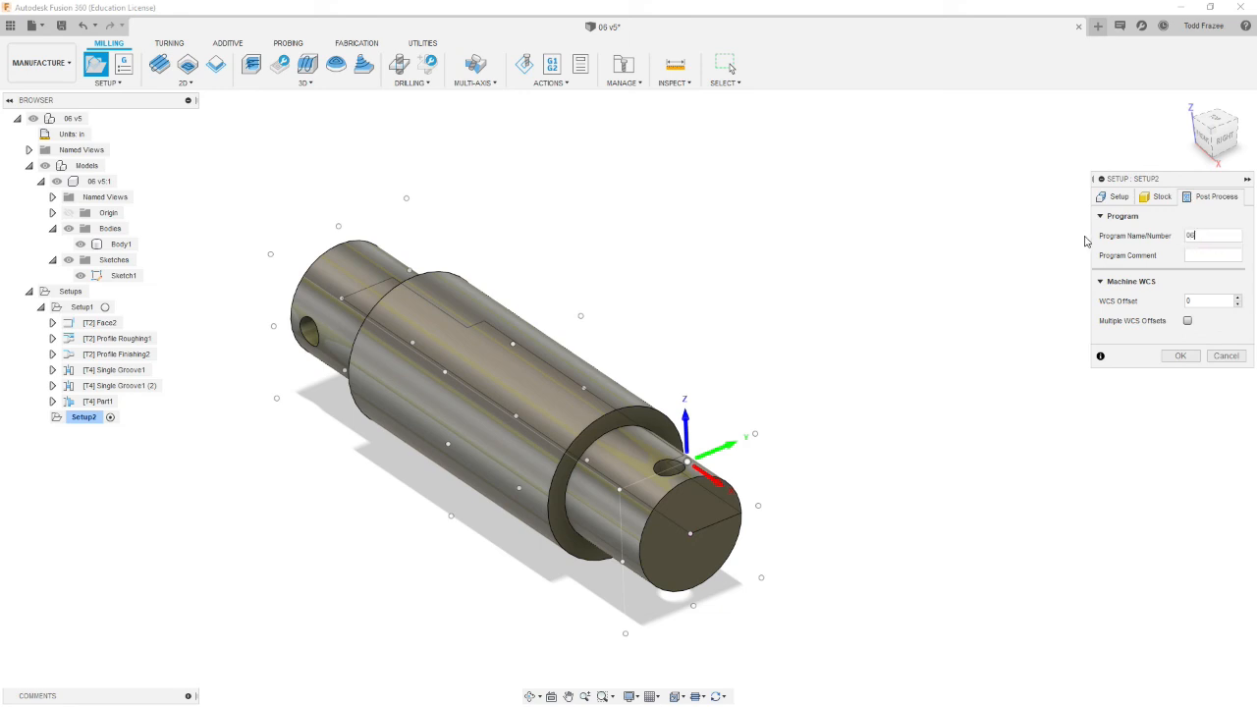
click(1213, 255)
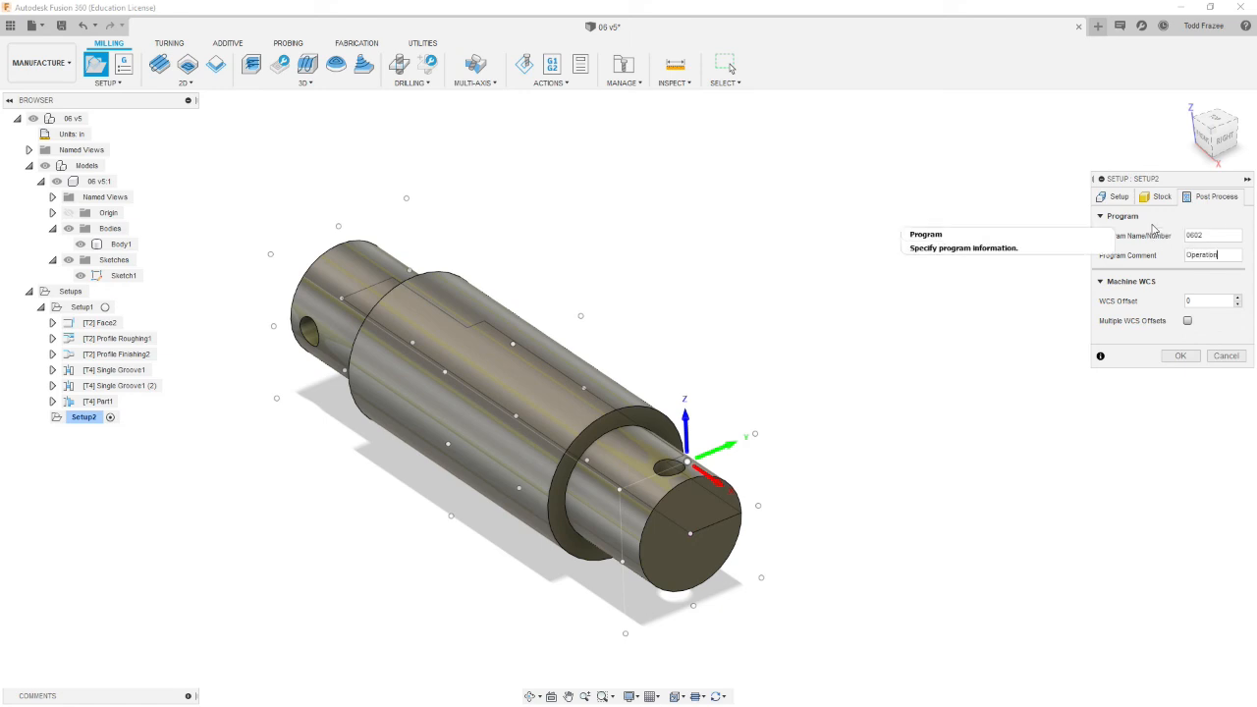
text(2)
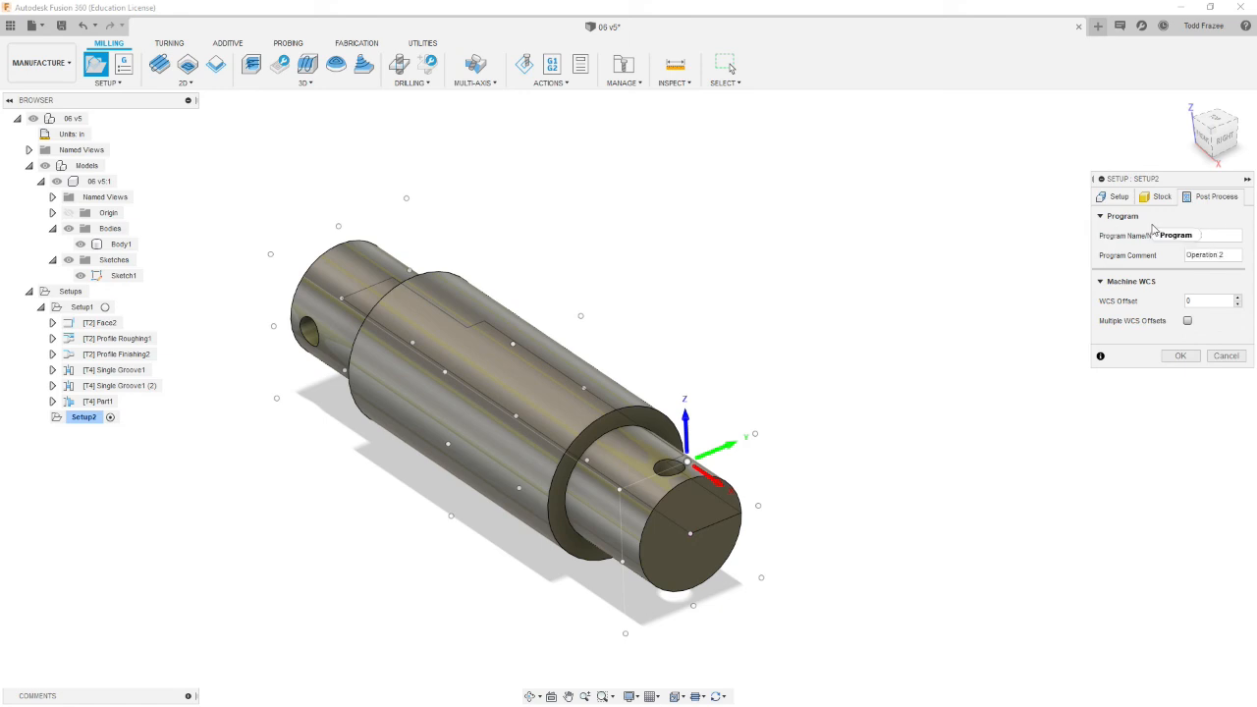
text( Mill)
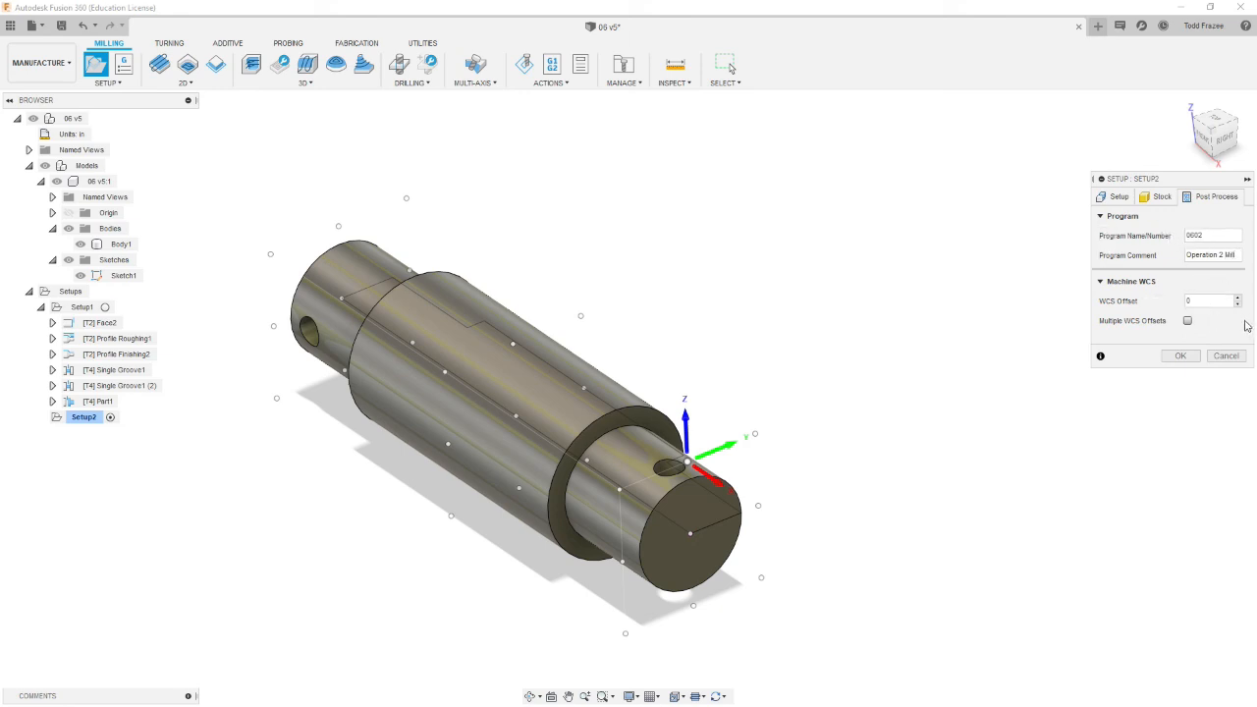
drag(1217, 297, 1153, 294)
click(1179, 356)
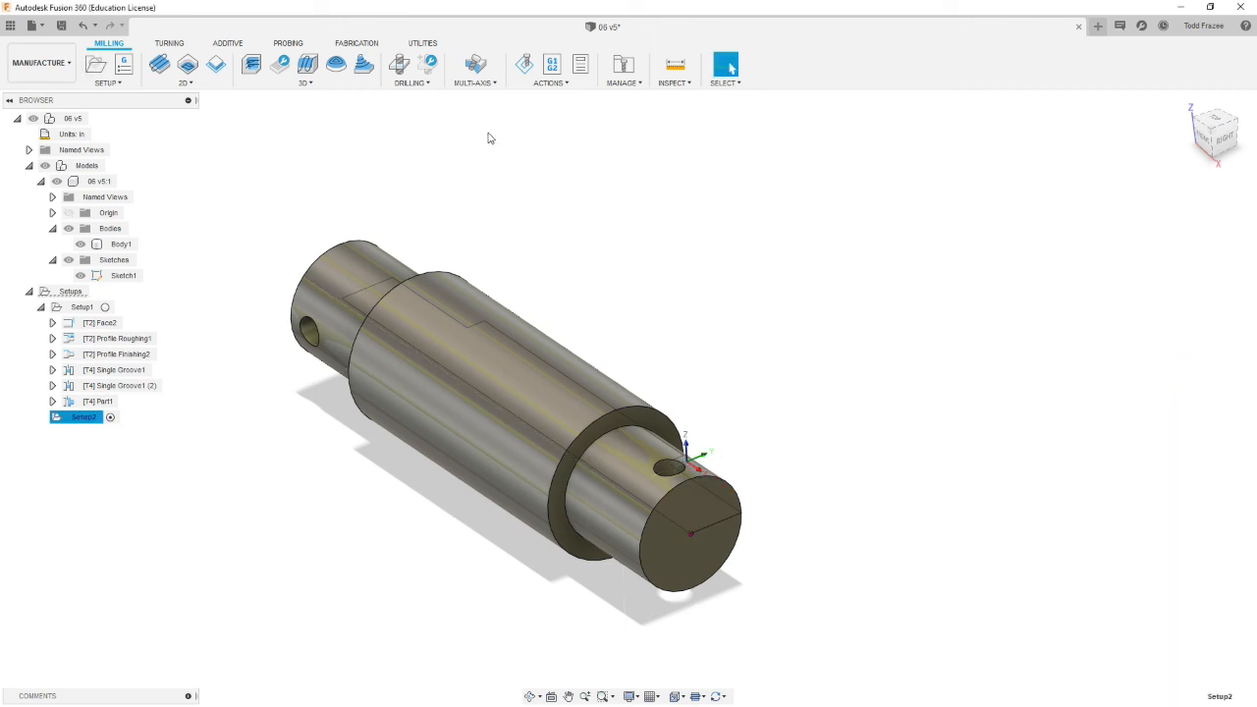
Step: Start a Drill operation and choose tool 11, the Ø0.059" 118° drill from the TCOSE library
click(399, 63)
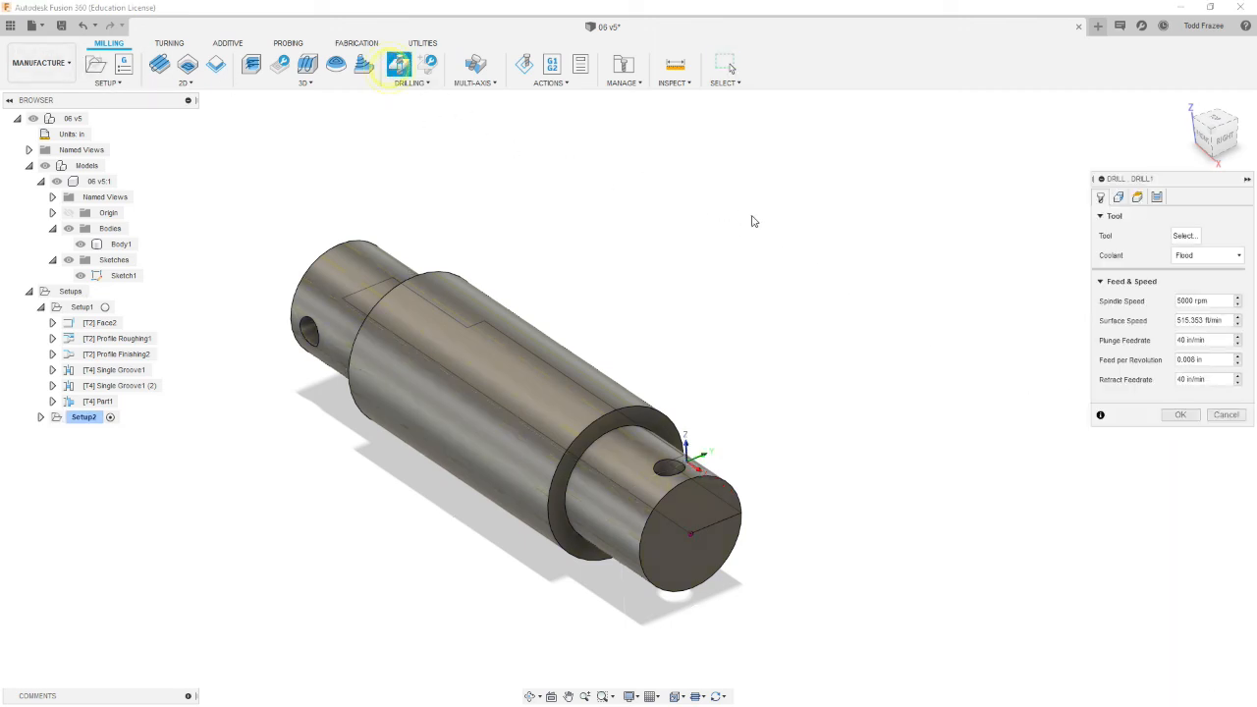
click(1195, 241)
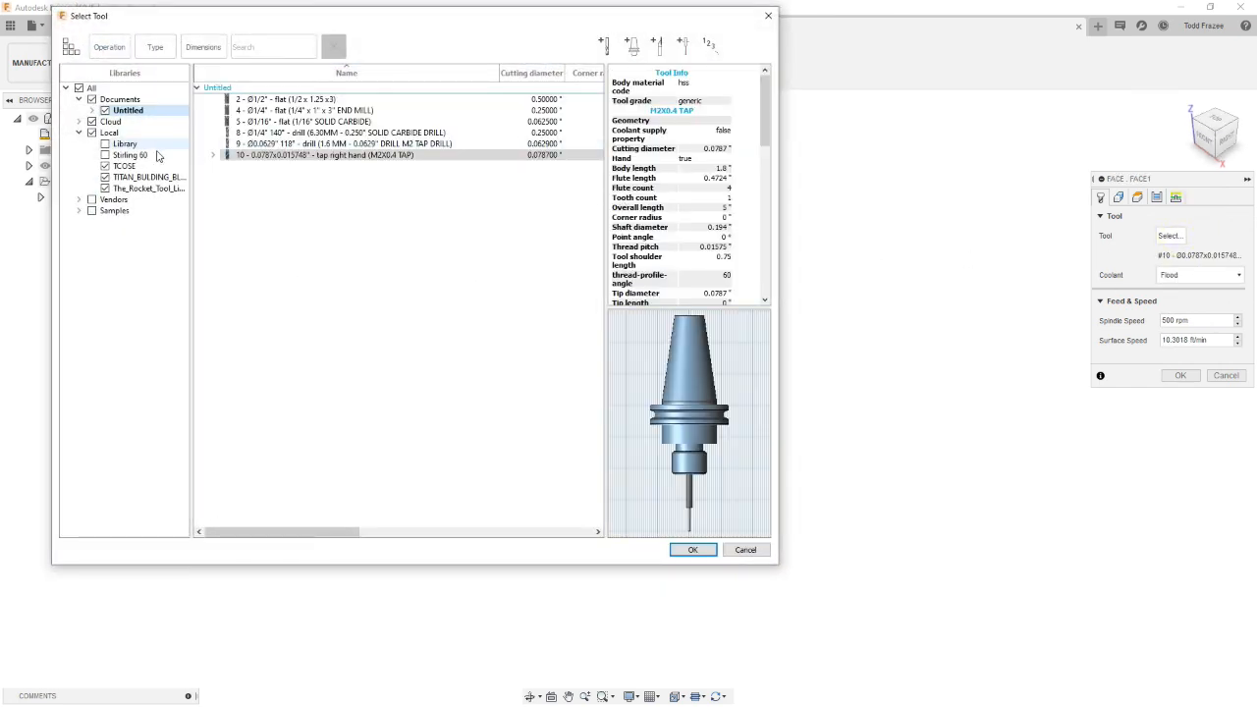
click(124, 166)
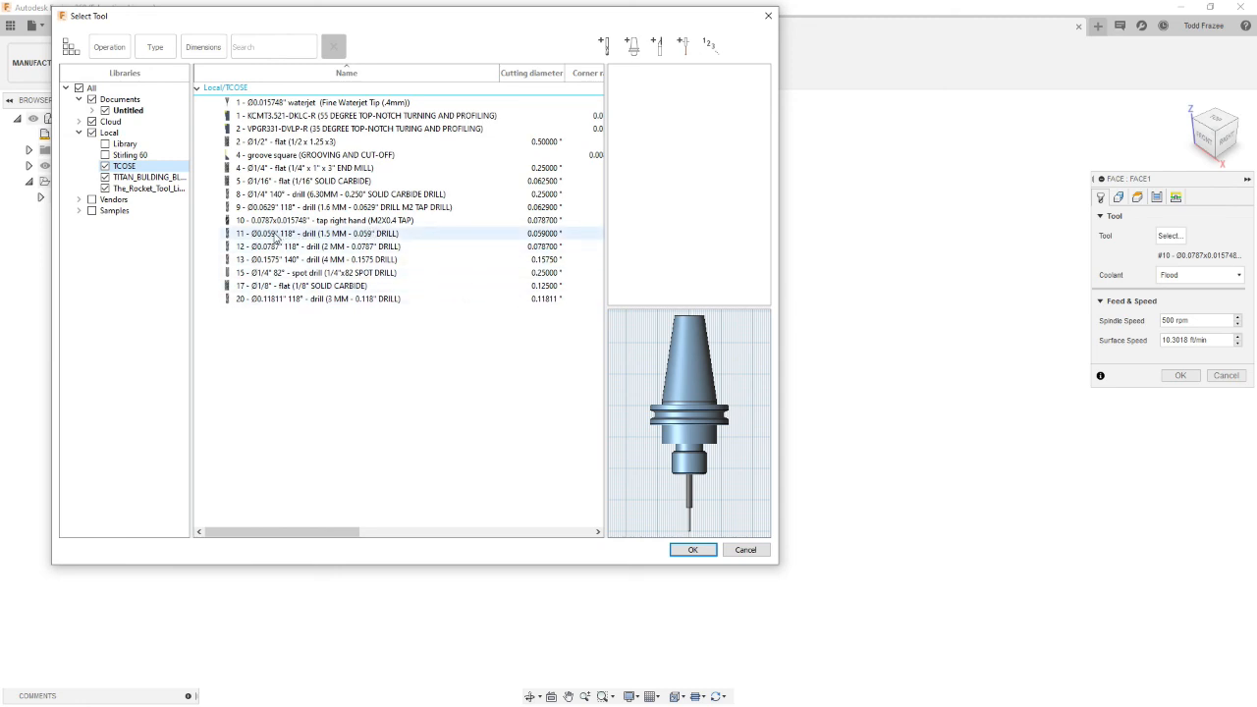
click(267, 236)
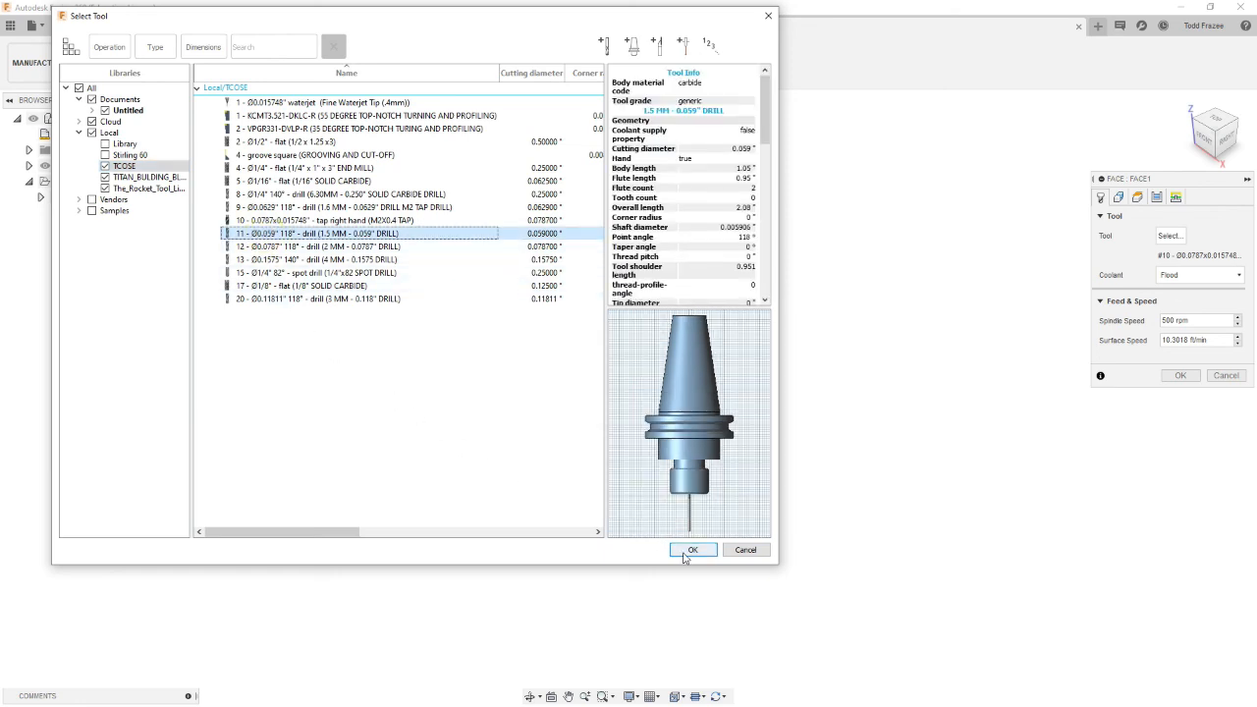
click(693, 551)
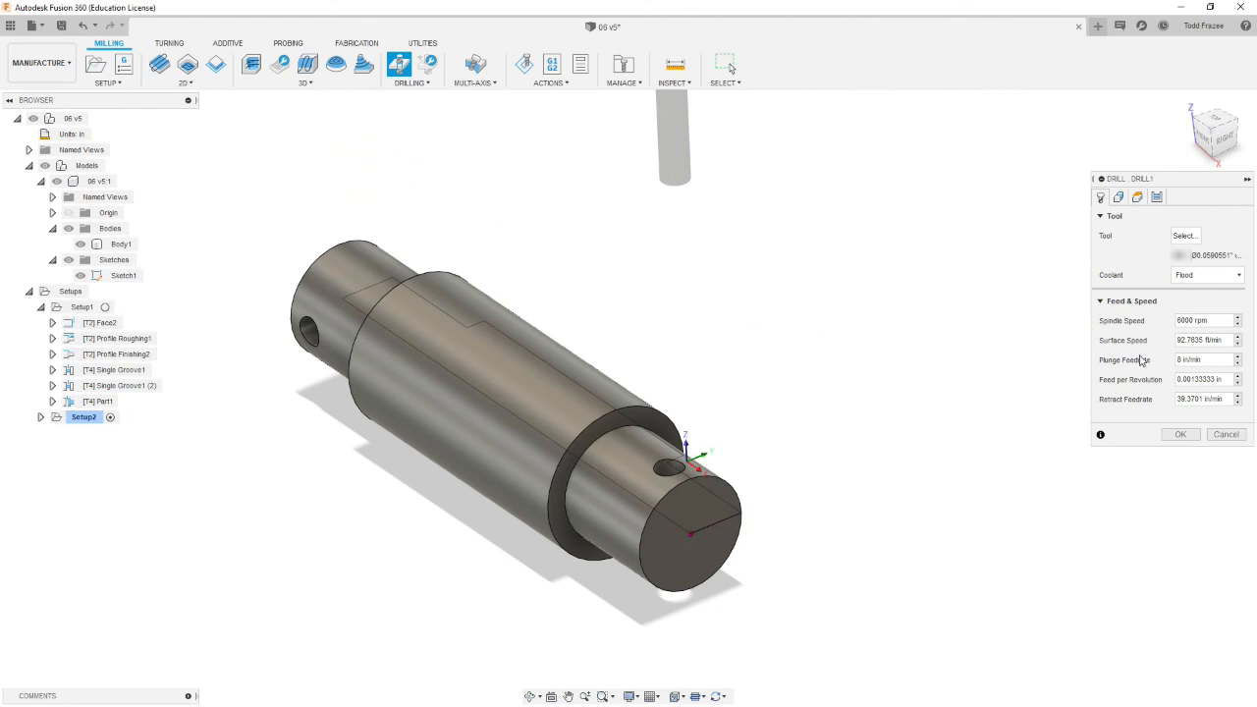
Step: Select the small end's cross hole face and enable Drill Tip Through Bottom with a 0.03 in break-through depth
click(1118, 197)
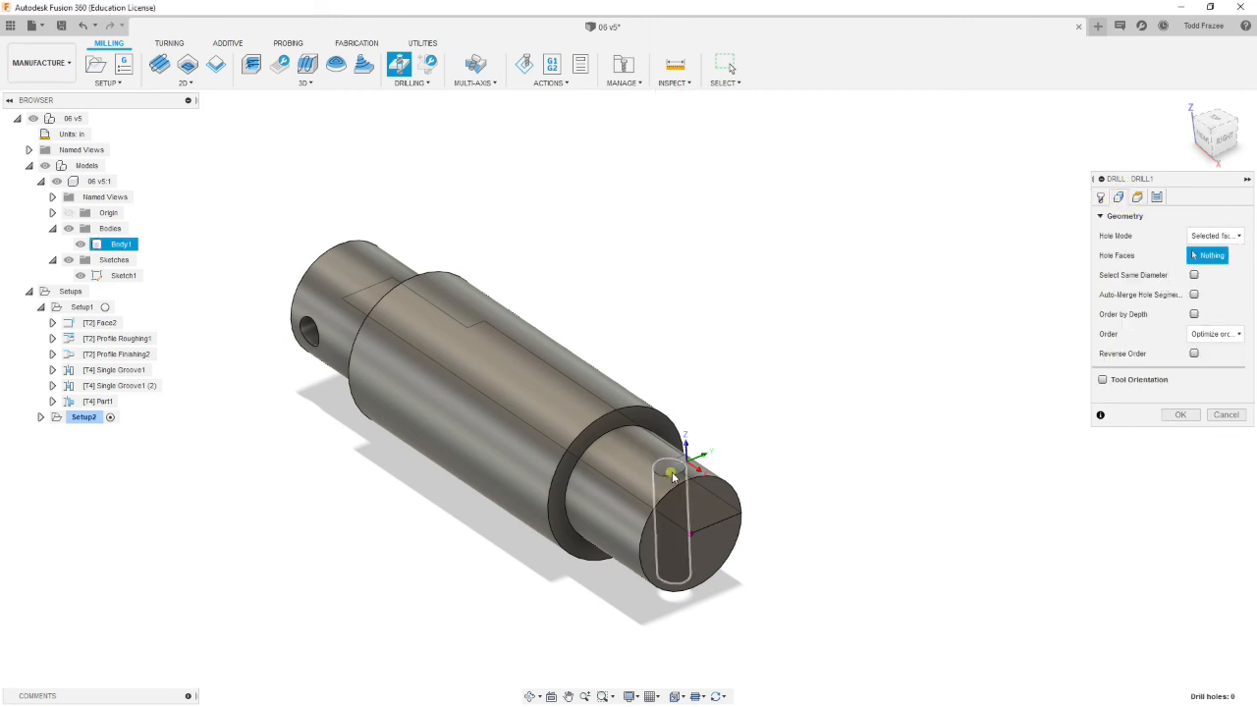
click(672, 476)
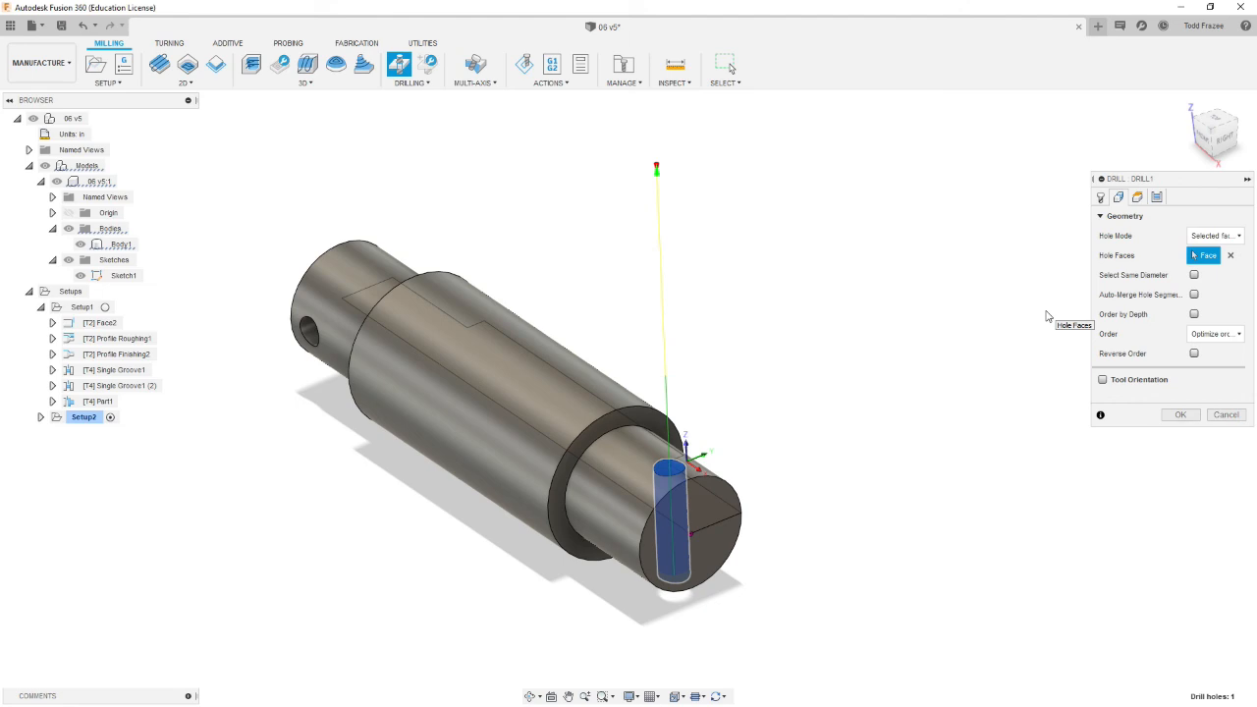
click(1137, 198)
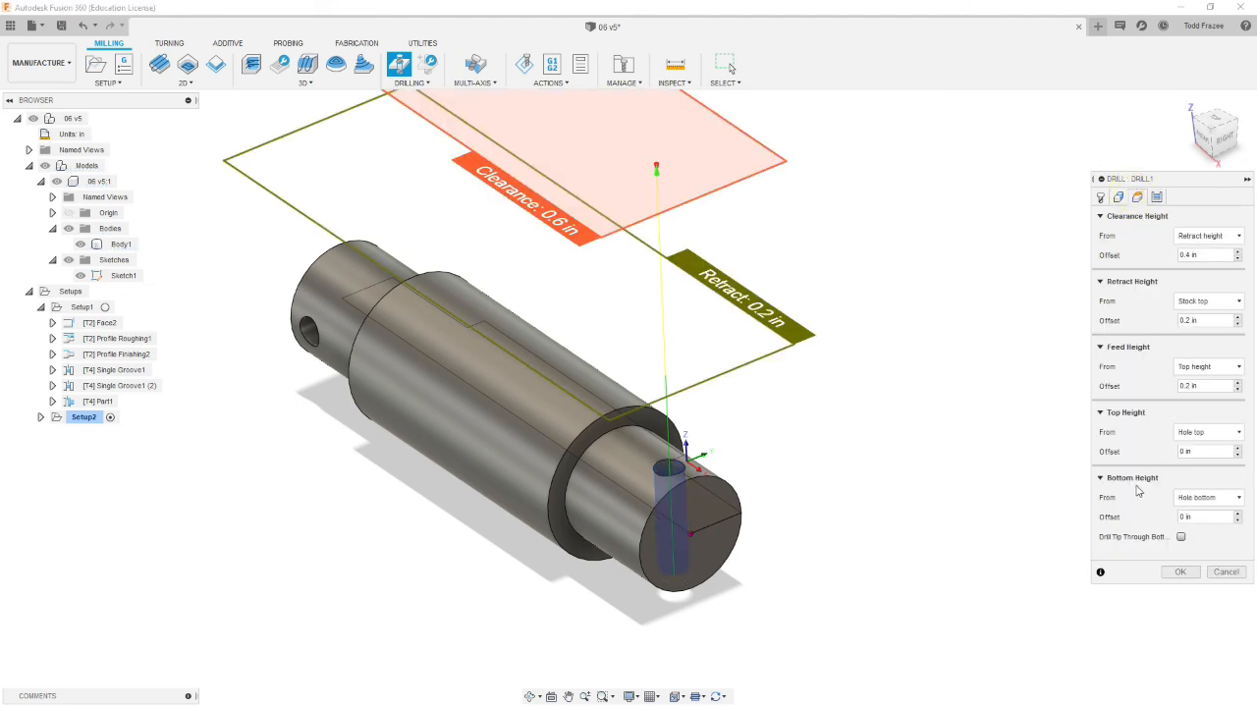
click(1182, 451)
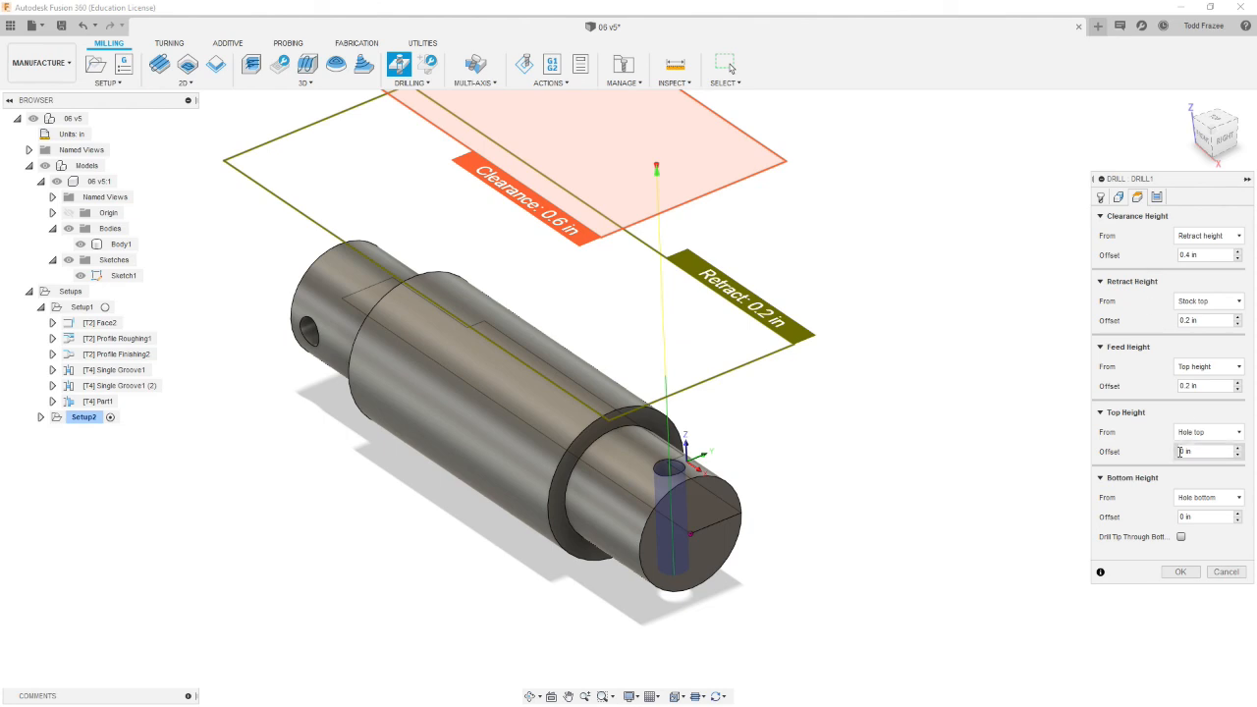
click(1183, 538)
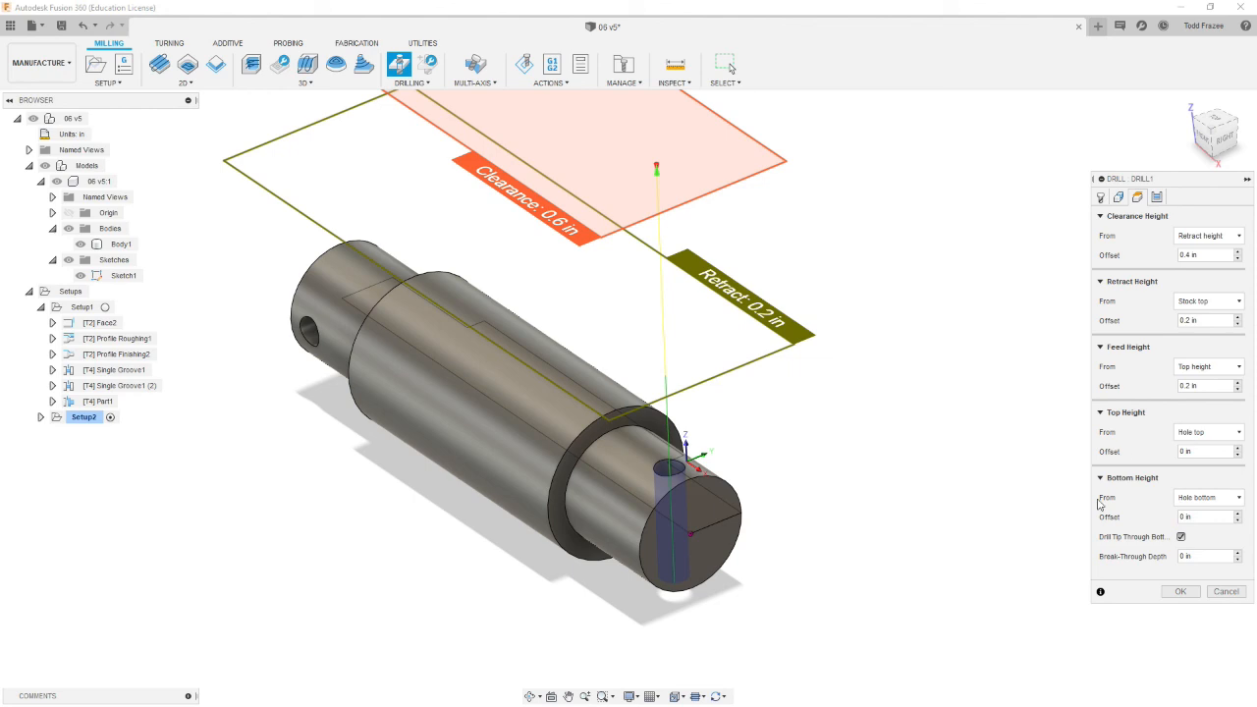
click(1208, 556)
text(.03)
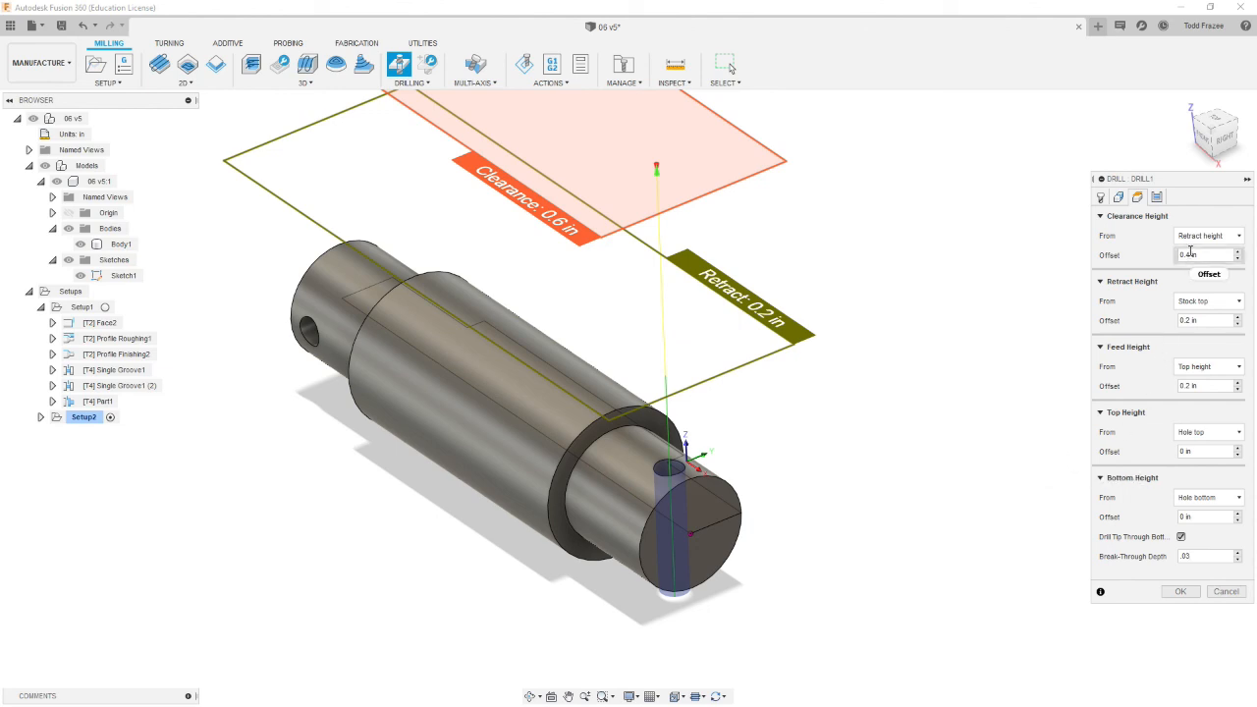
Step: Set the drill cycle to Deep drilling - full retract with a 0.015 in pecking depth and accept the operation
click(1157, 197)
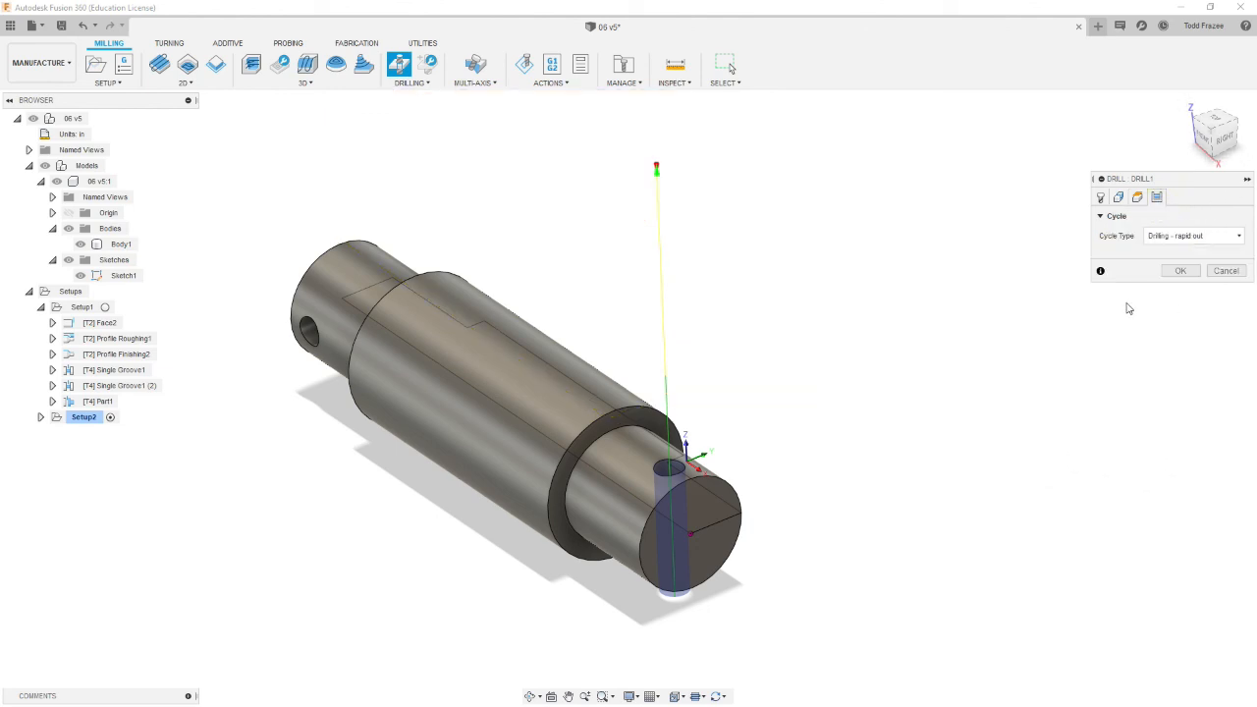
click(1236, 237)
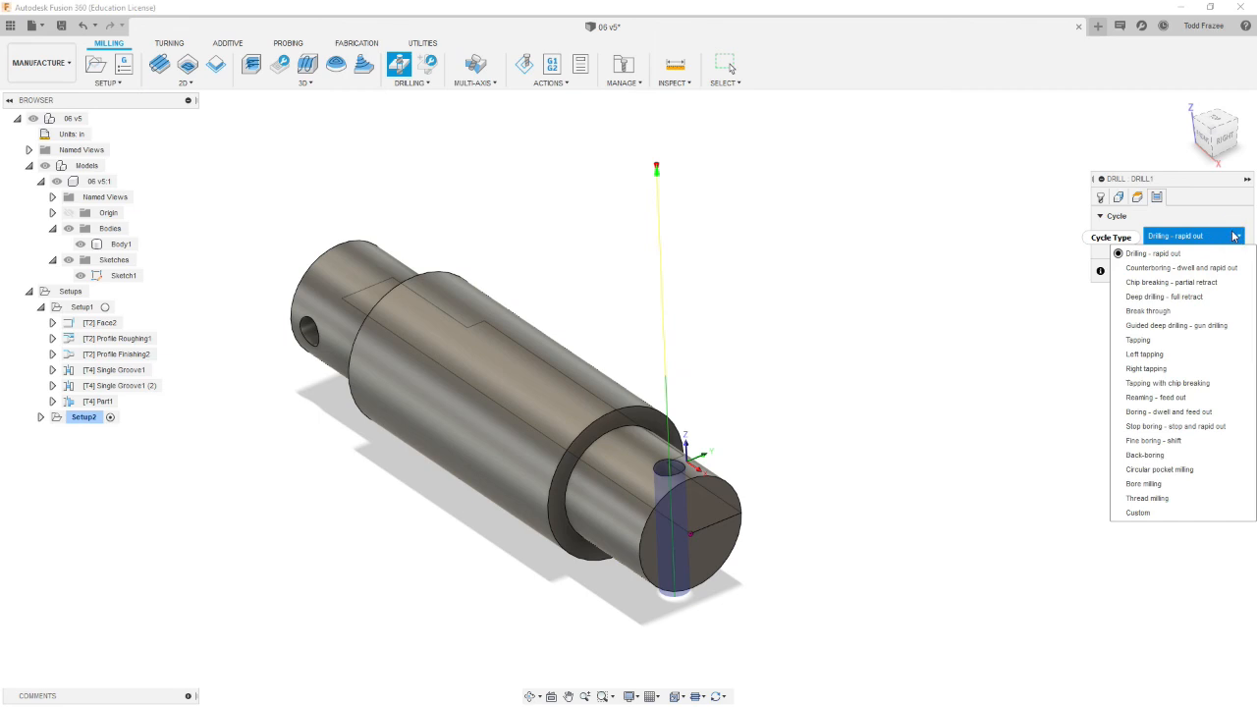
click(1136, 297)
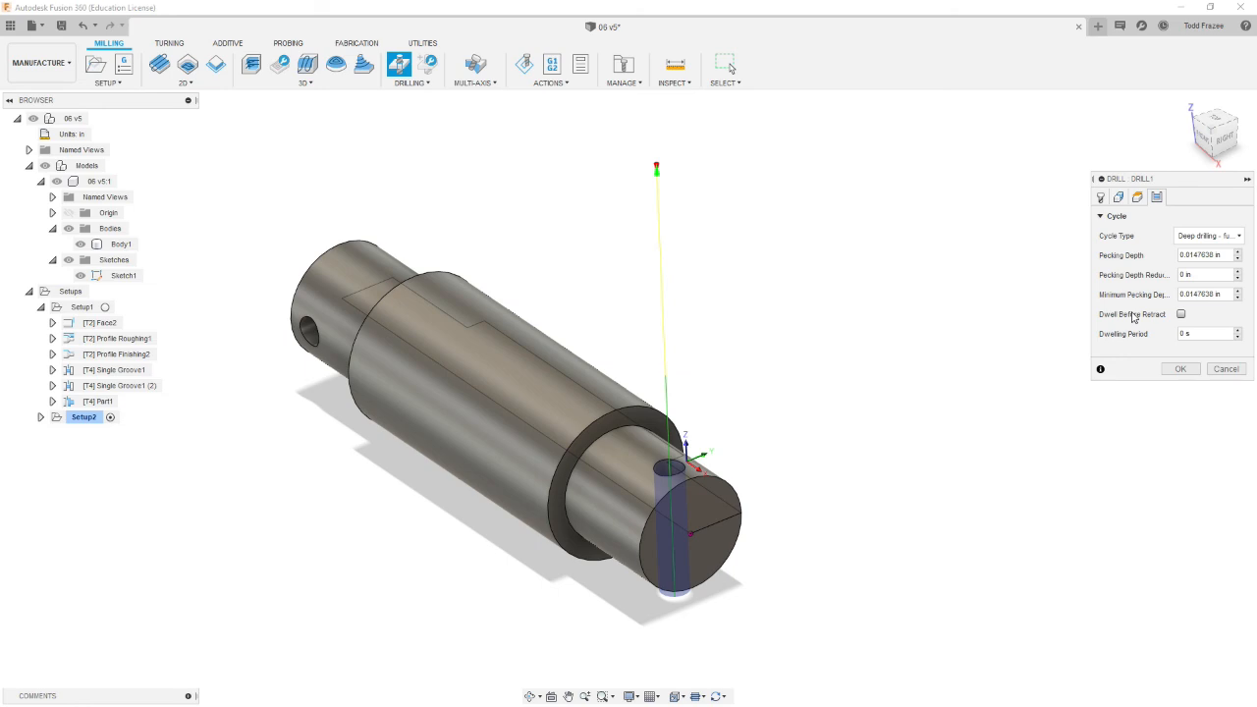
click(1225, 257)
key(BackSpace)
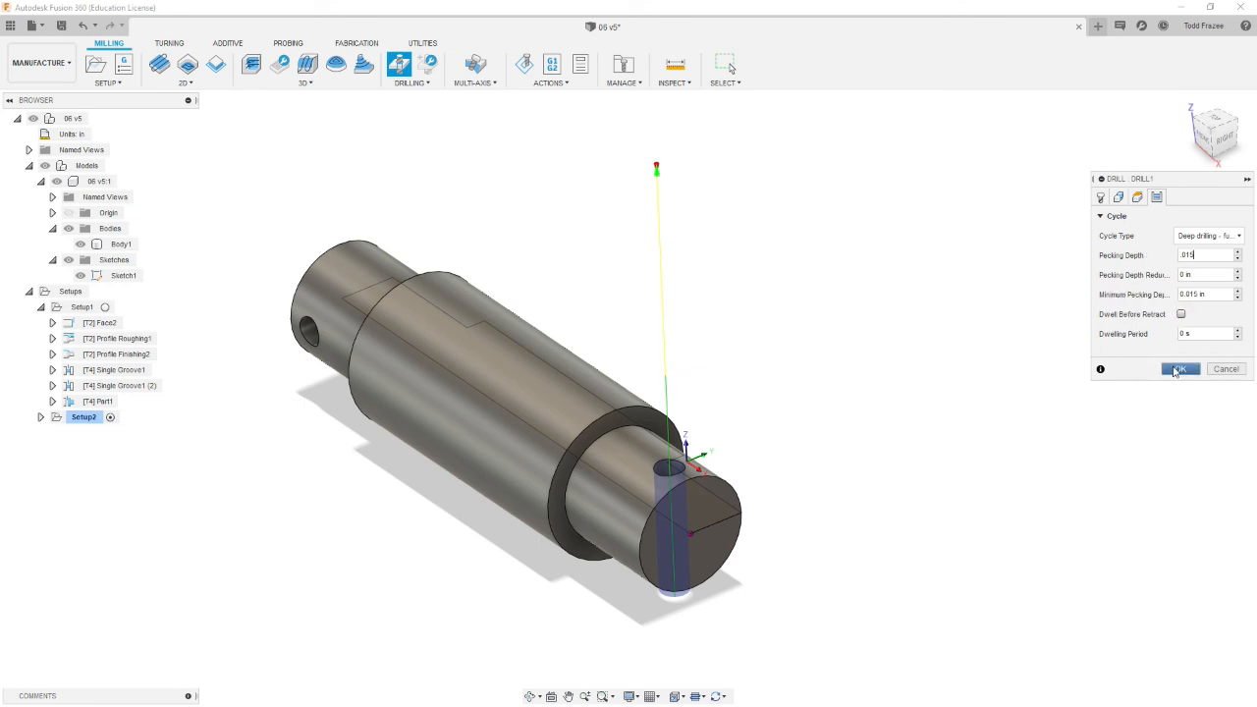
click(1177, 370)
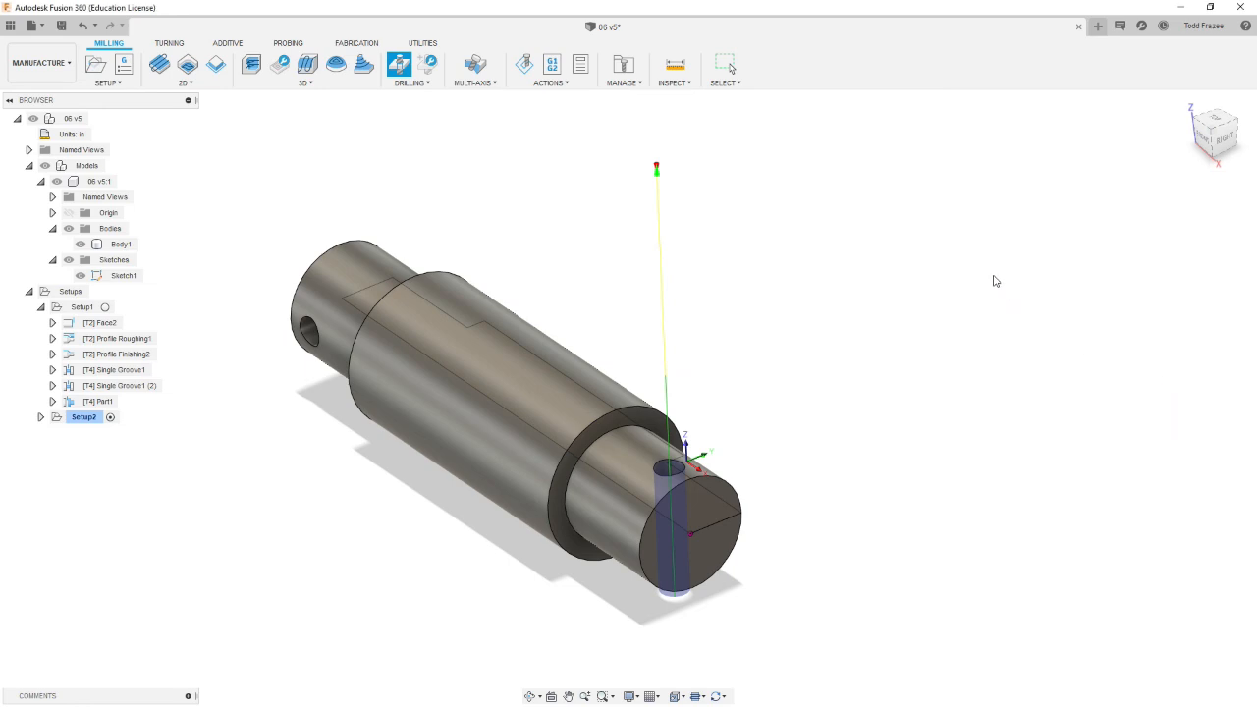
Step: Simulate Setup2's deep drilling toolpath on the part and start the playback
shift+middle_drag(489, 536, 550, 477)
shift+middle_drag(733, 450, 657, 494)
click(88, 432)
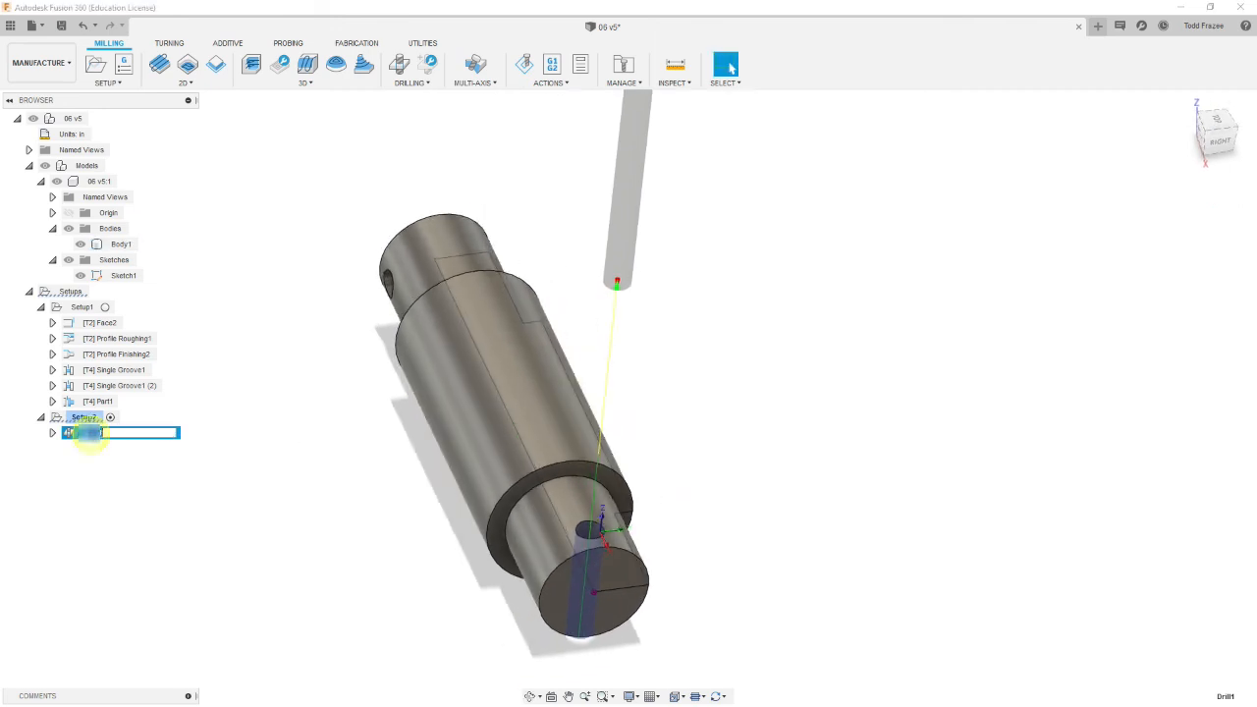
click(113, 474)
click(82, 418)
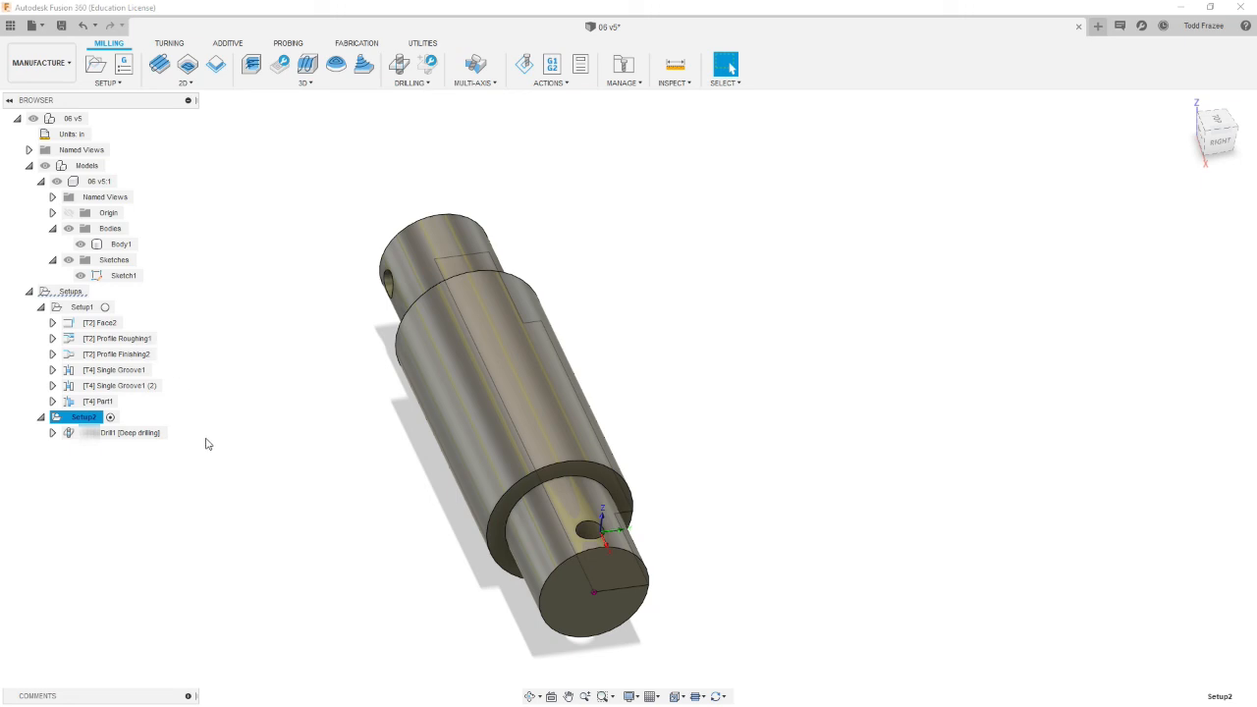
shift+middle_drag(217, 442, 317, 431)
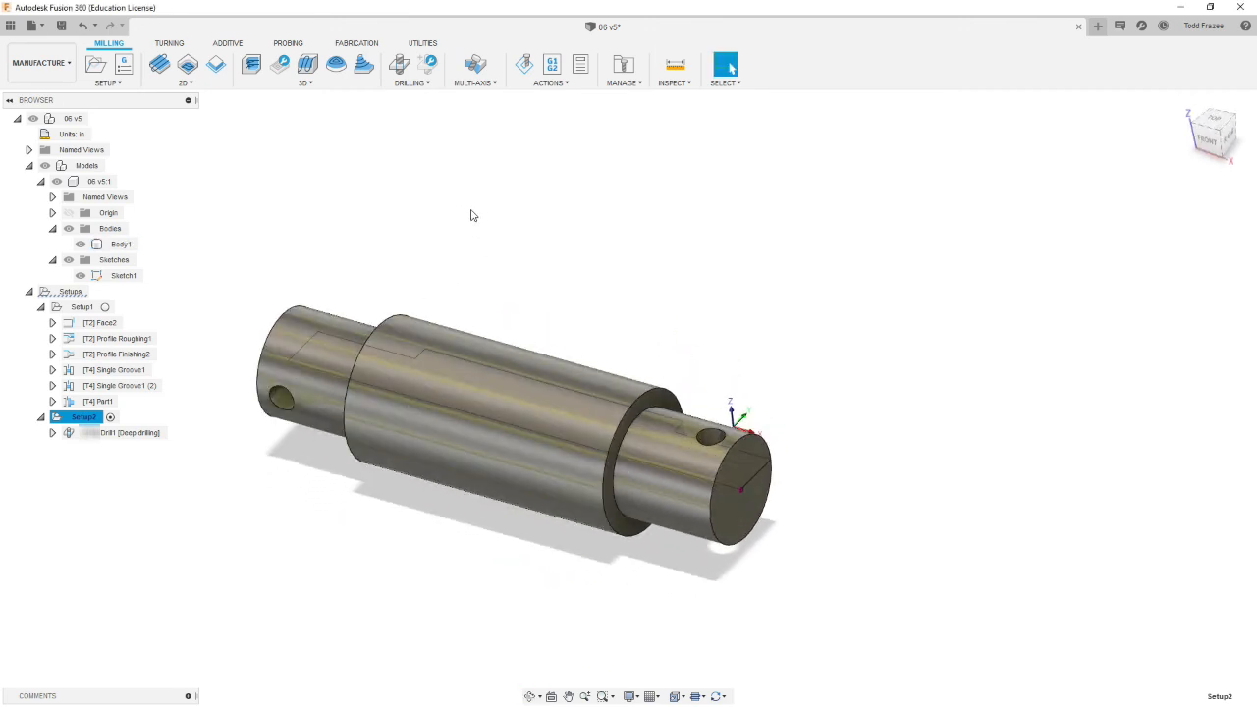
click(524, 66)
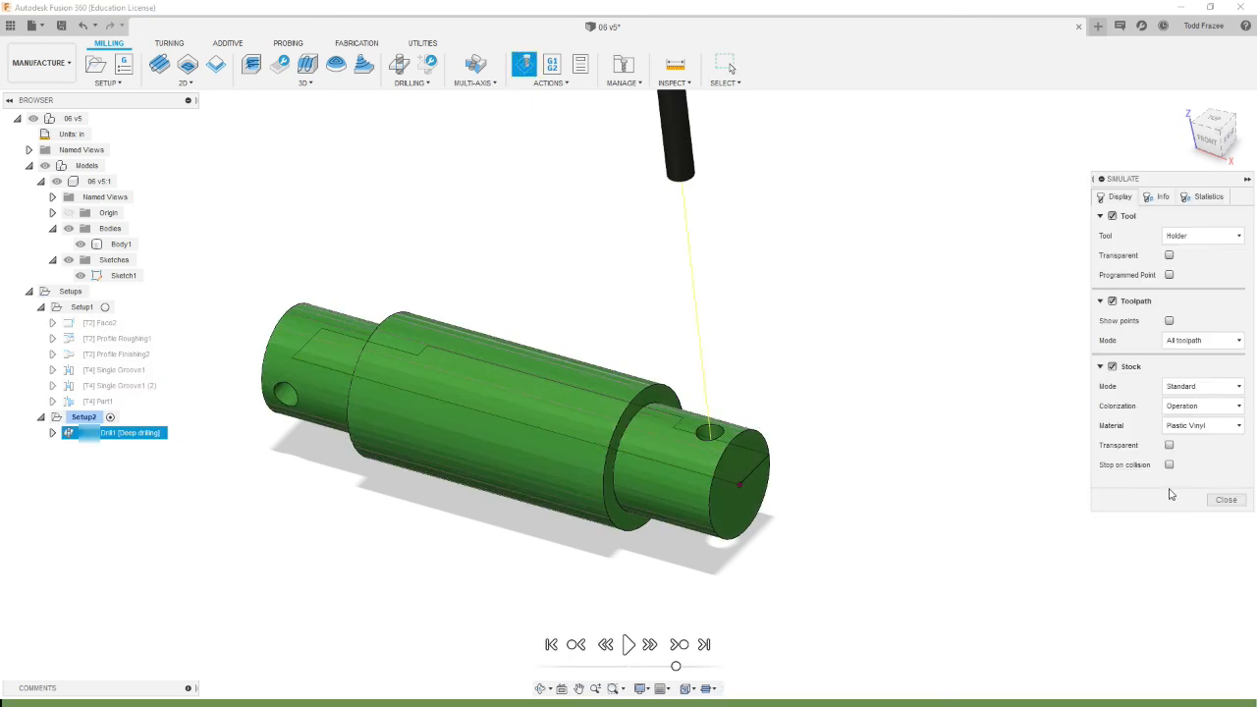
click(629, 644)
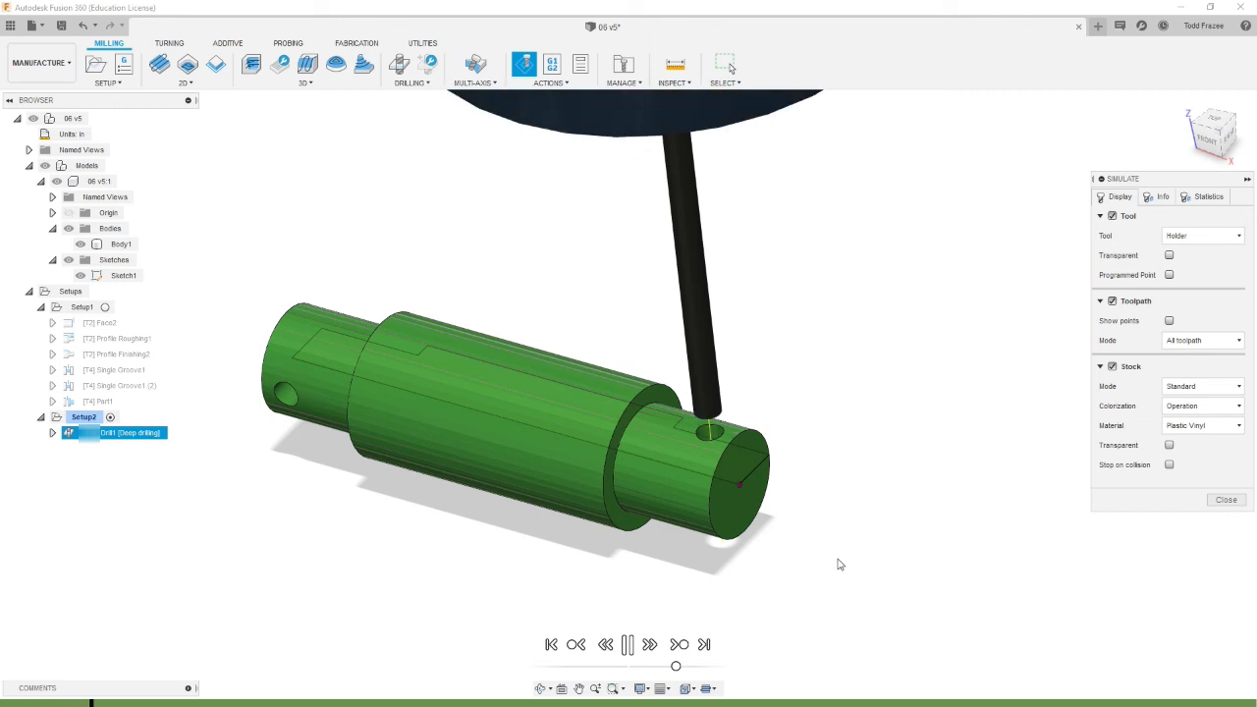